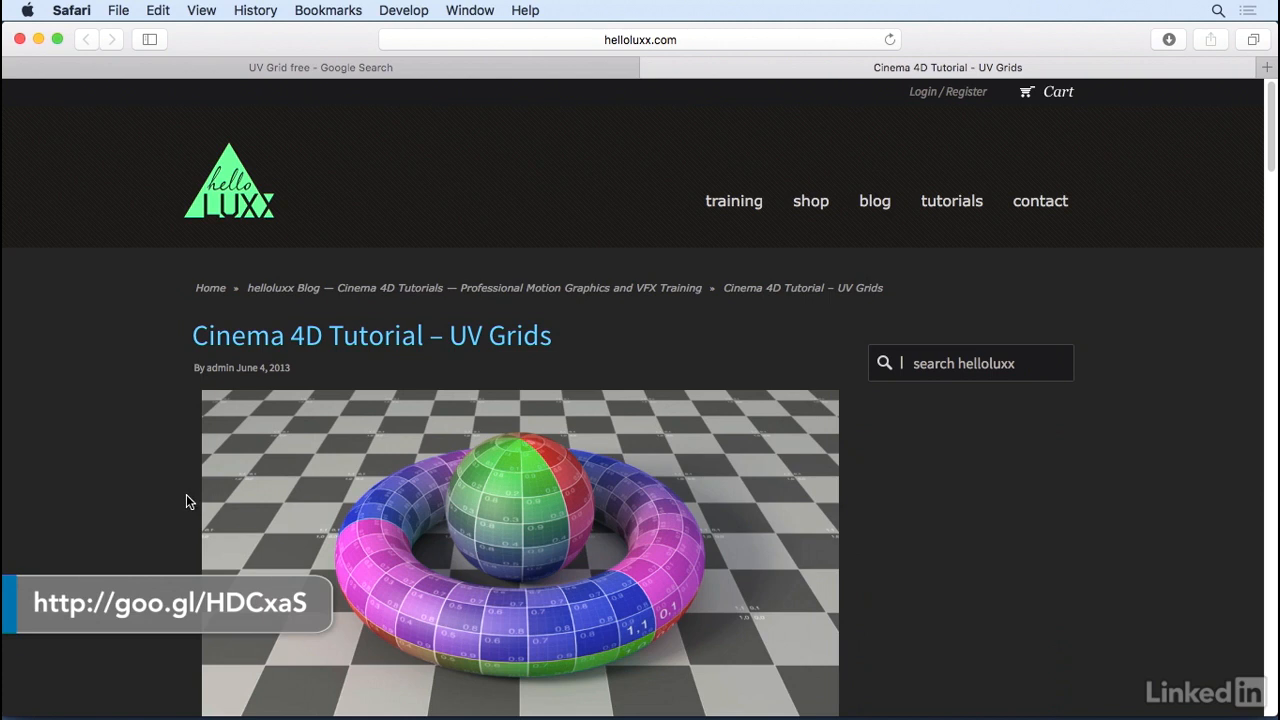
Read down the UV Grids tutorial page to the link for downloading the images
scroll(183, 504, "down", 5)
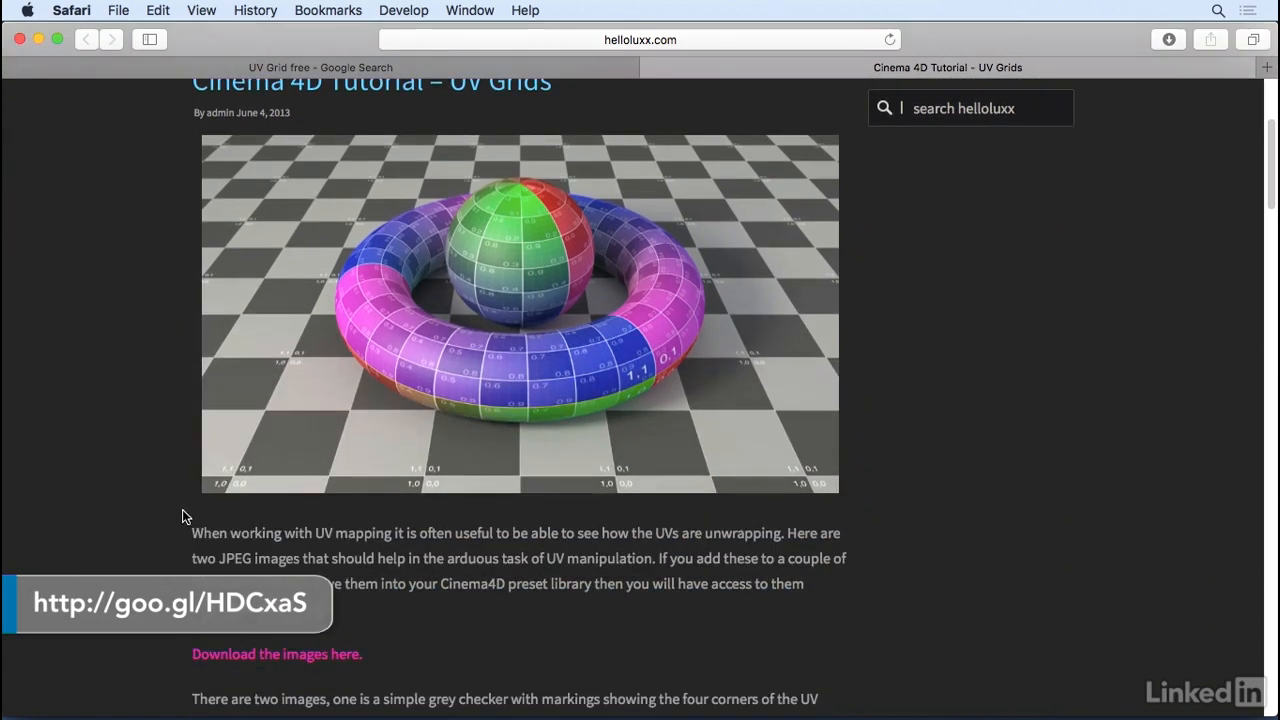
scroll(408, 611, "down", 1)
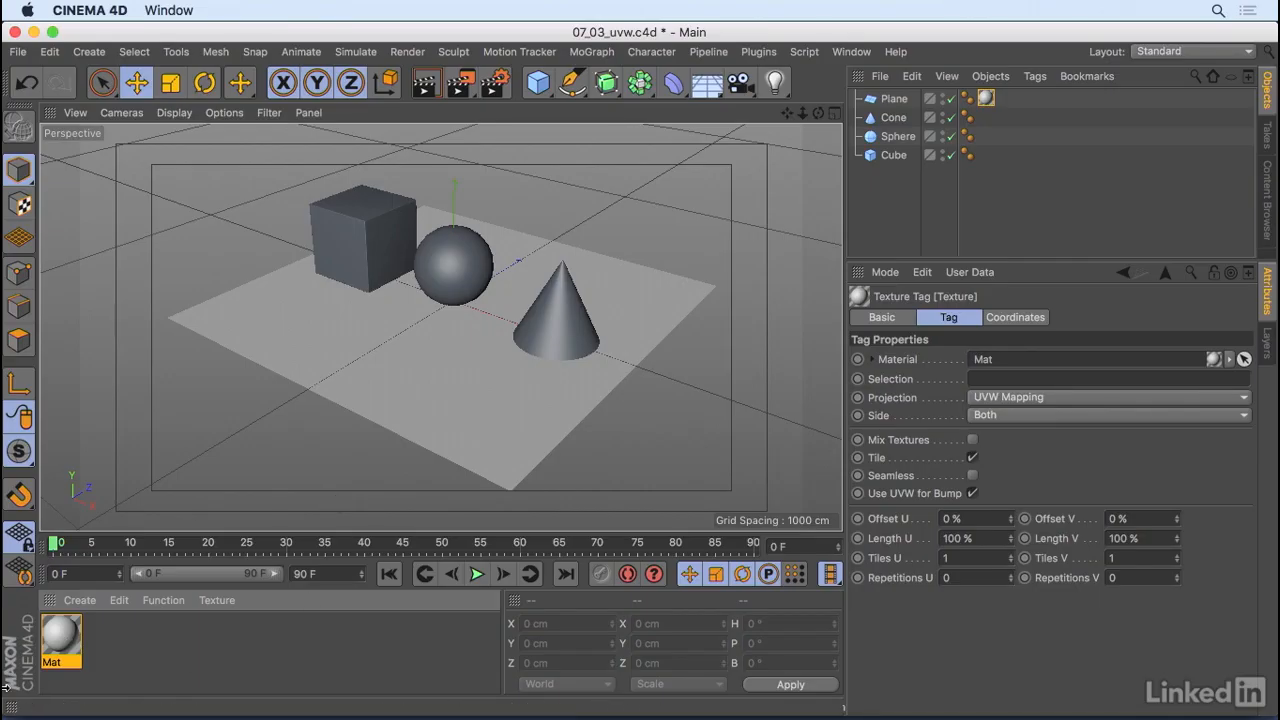
In Cinema 4D, load UV_Grid_Lrg.jpg from the uvgrid folder as the Mat material's color texture, without copying it to the project location
double_click(57, 641)
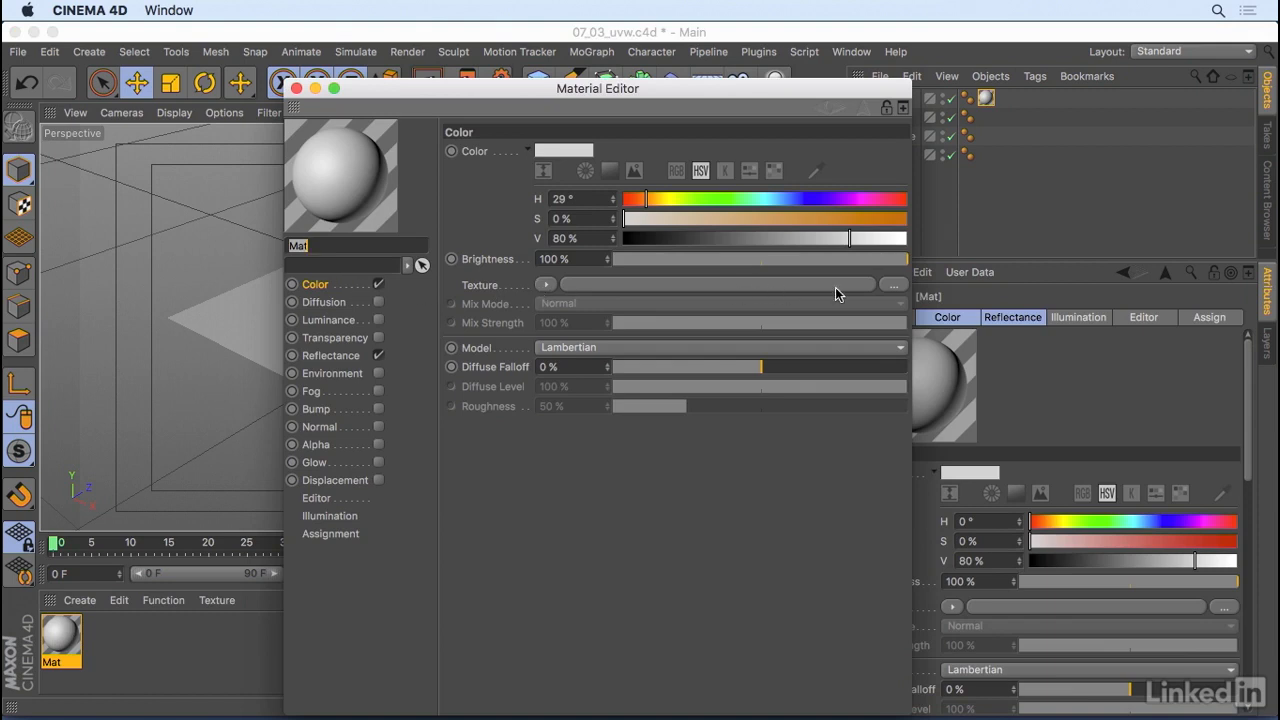
left_click(893, 287)
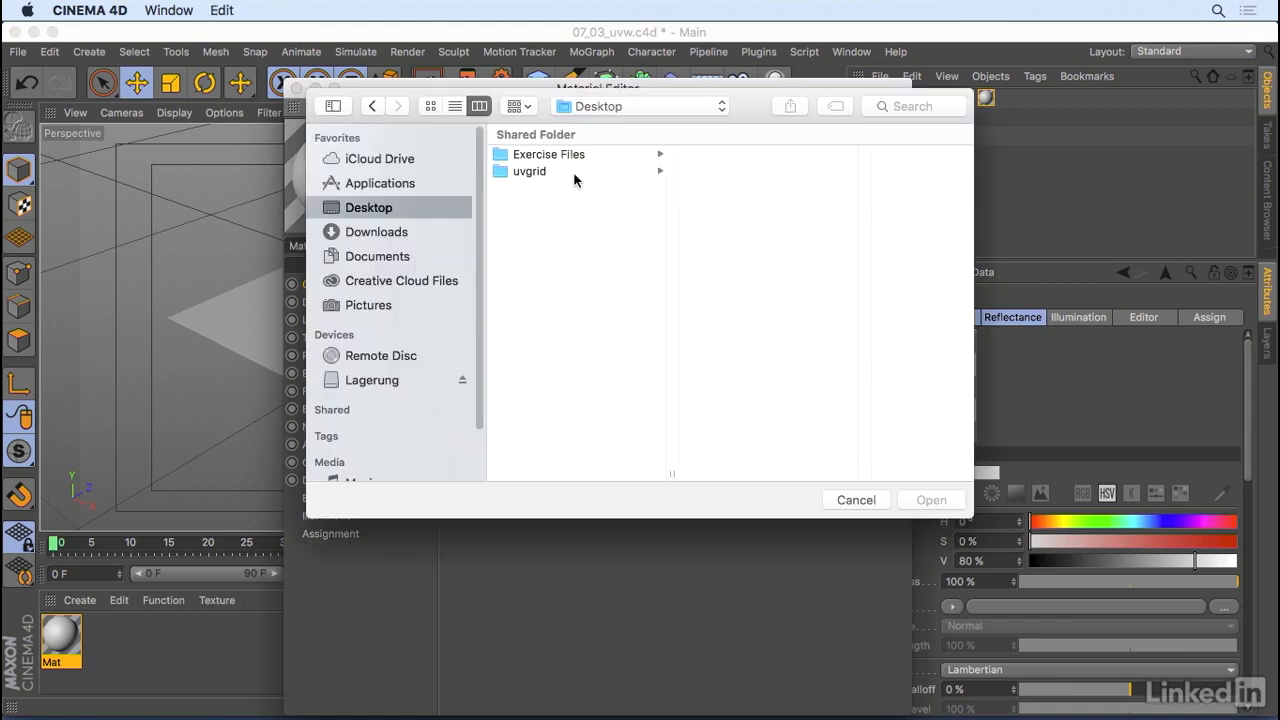
left_click(598, 172)
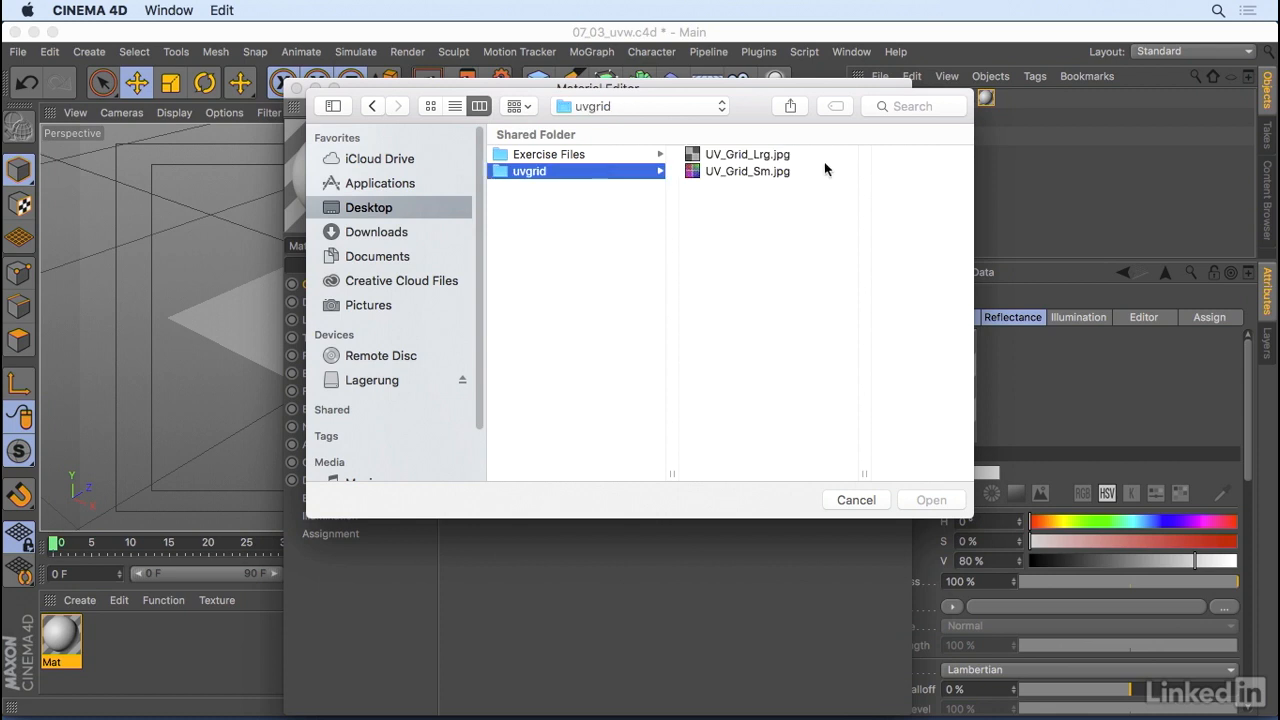
left_click(768, 156)
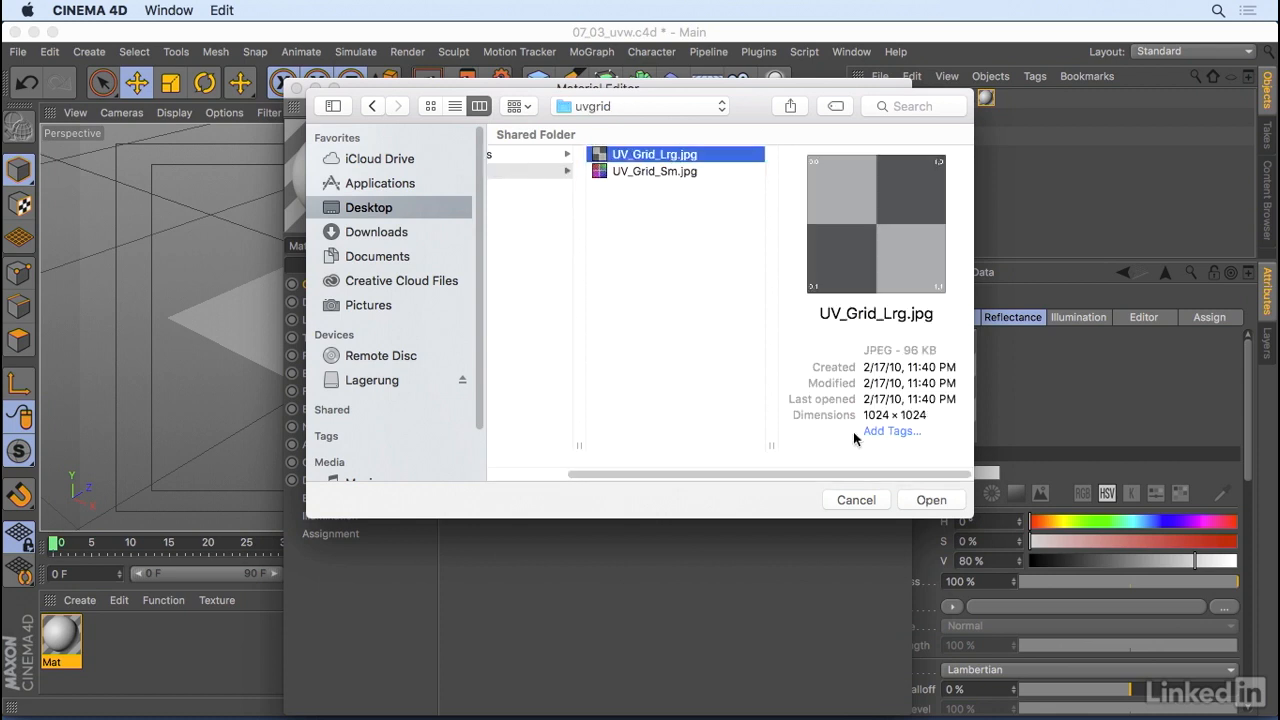
left_click(918, 496)
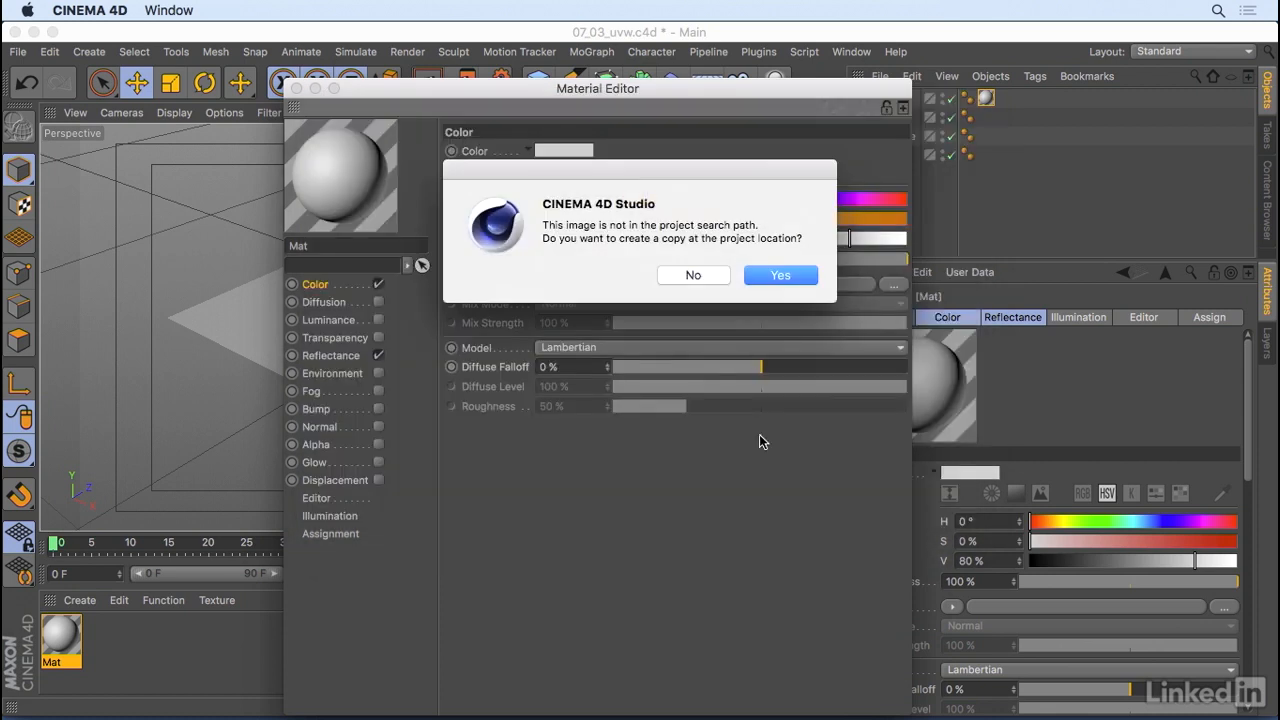
left_click(694, 276)
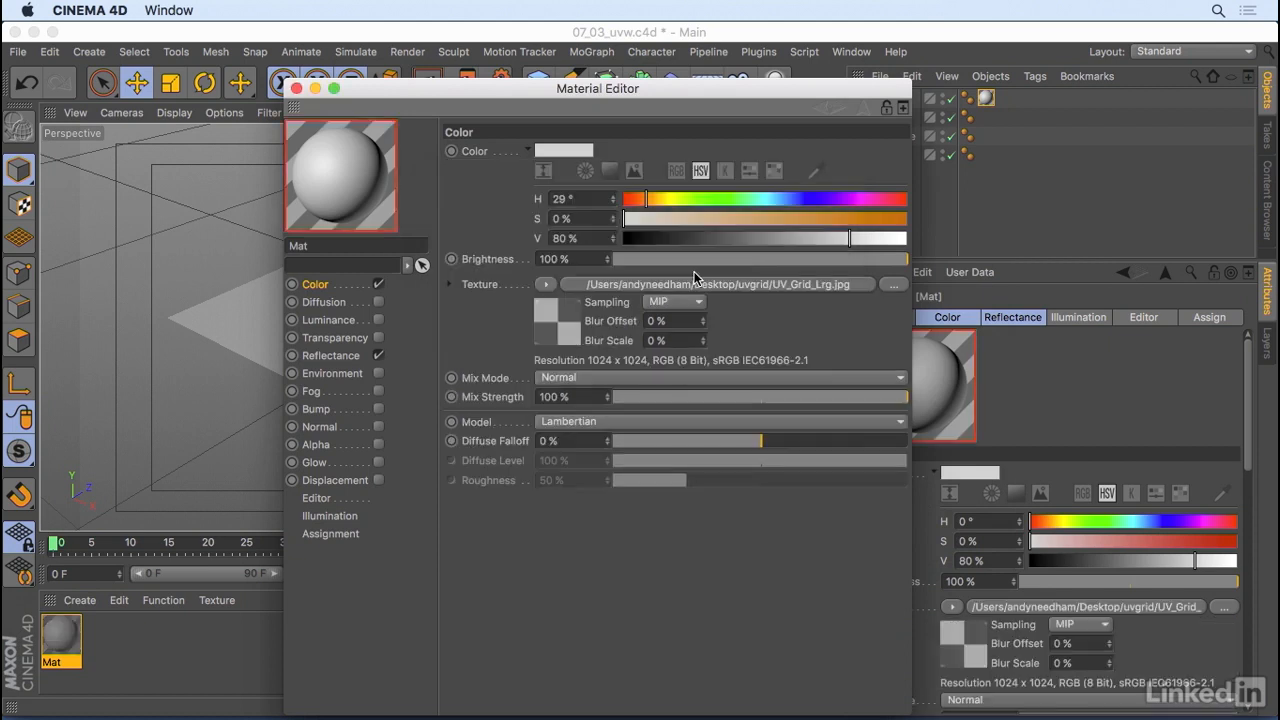
left_click(295, 89)
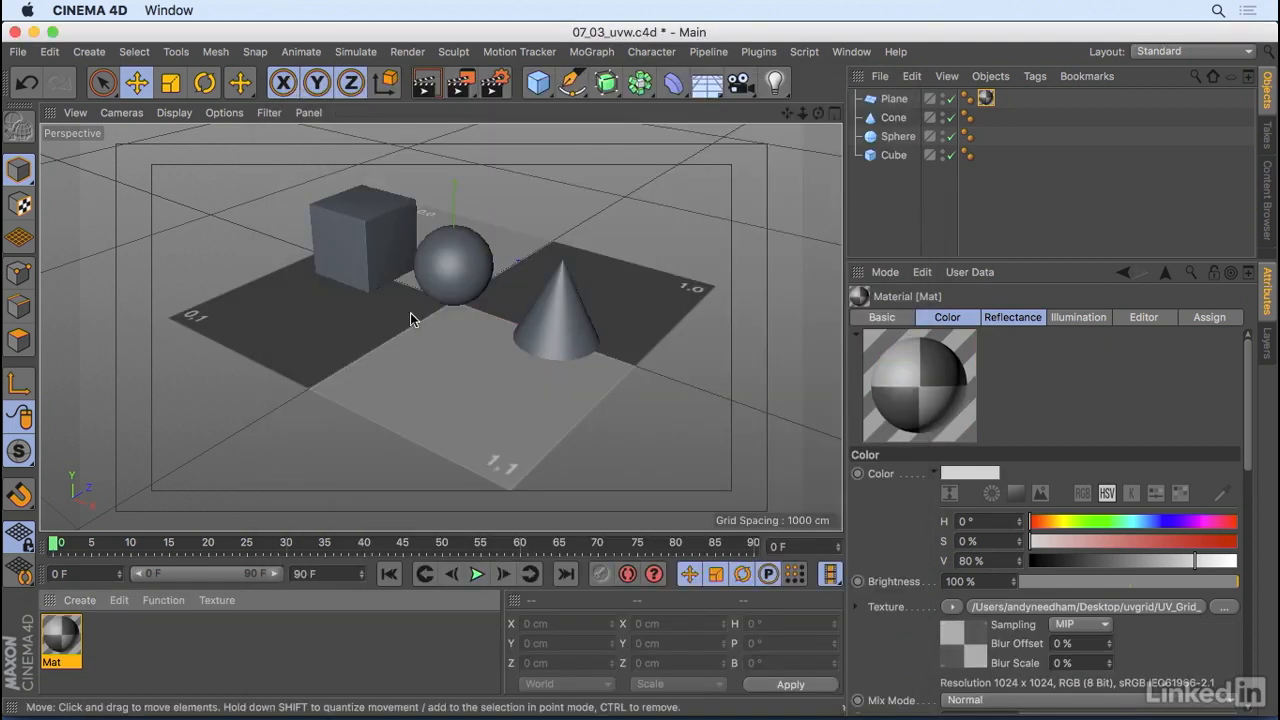
Temporarily disable the Cone, Sphere and Cube to view the UV grid on the plane, and re-enable all three
left_click_drag(951, 118, 933, 174)
left_click_drag(443, 326, 437, 329, "alt")
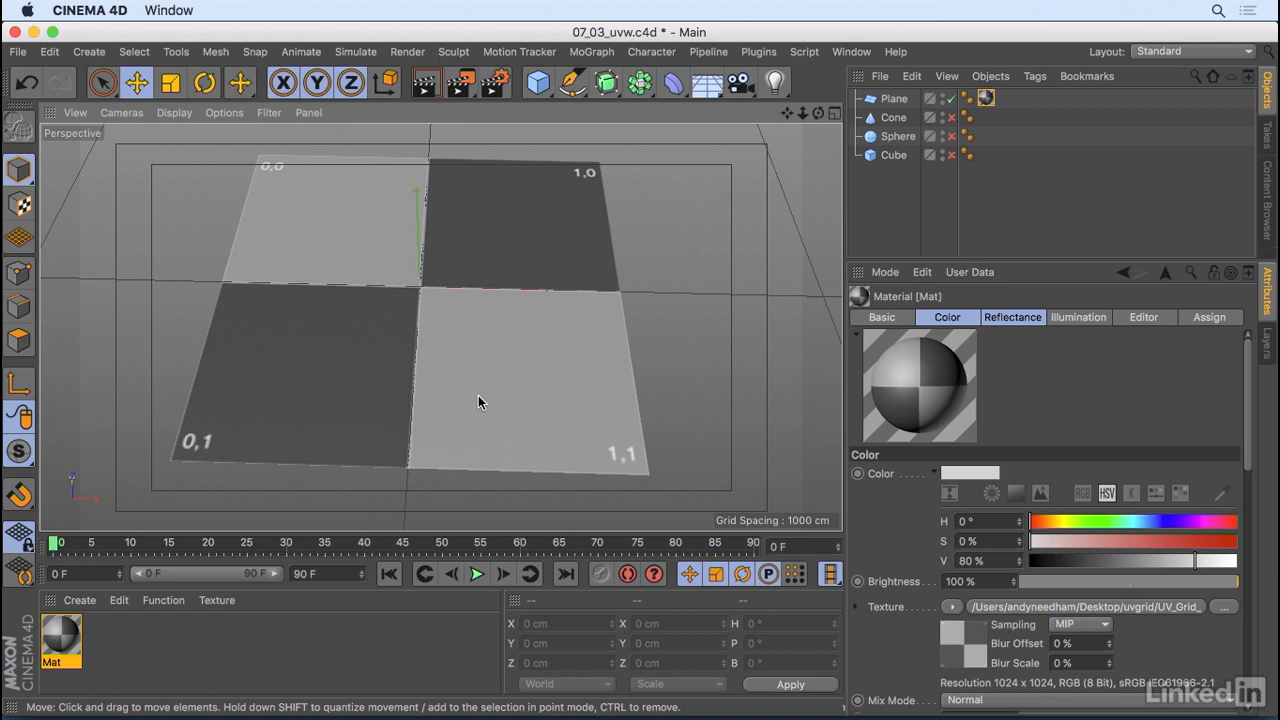
left_click(951, 117)
left_click(951, 136)
left_click(951, 155)
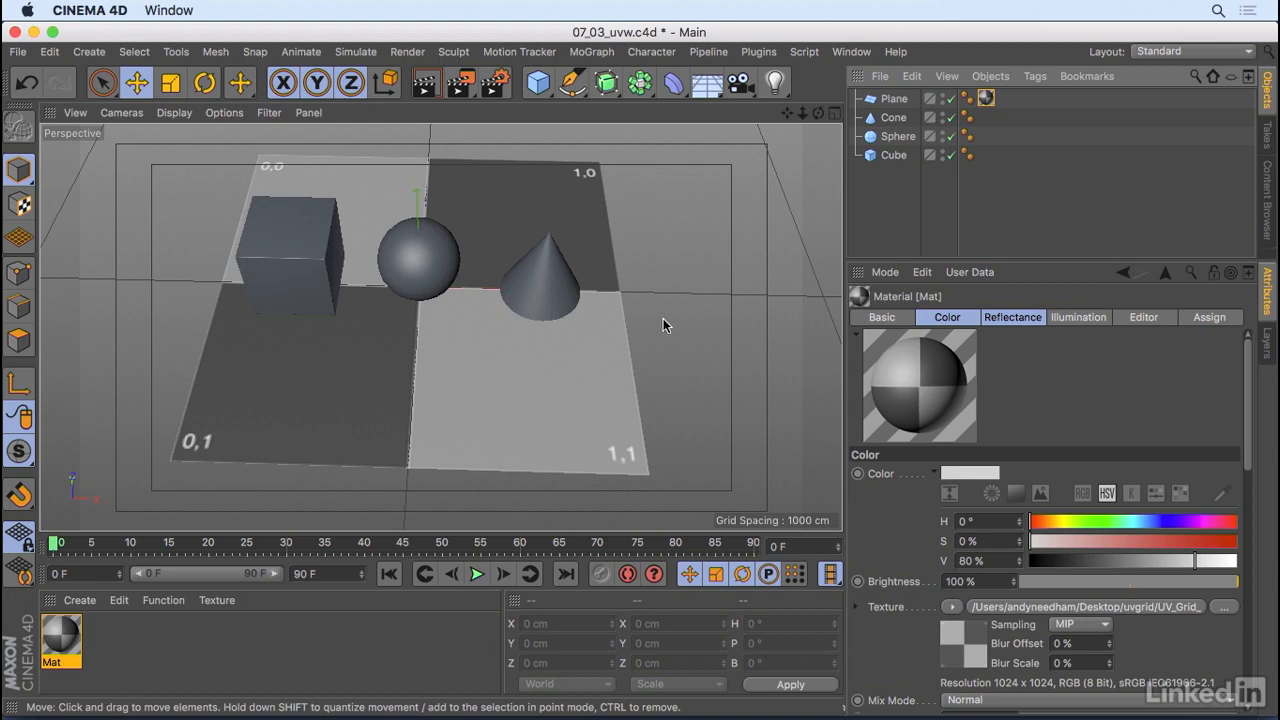
Apply the Mat material to the sphere
left_click_drag(654, 312, 234, 522, "alt")
left_click_drag(61, 645, 462, 262)
left_click_drag(524, 233, 427, 292, "alt")
right_click_drag(400, 284, 461, 227, "alt")
left_click_drag(469, 281, 534, 265, "alt")
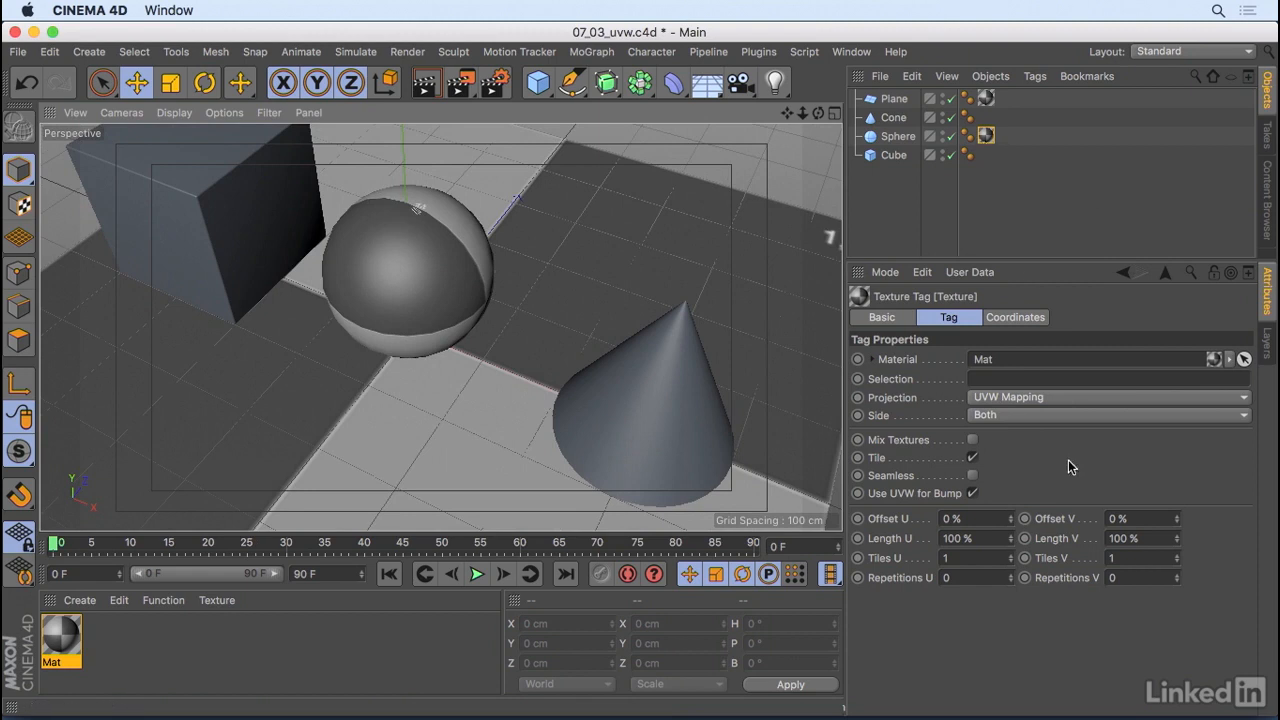
Set the sphere's texture projection to Spherical and activate Texture mode with the Sphere selected
left_click(1004, 398)
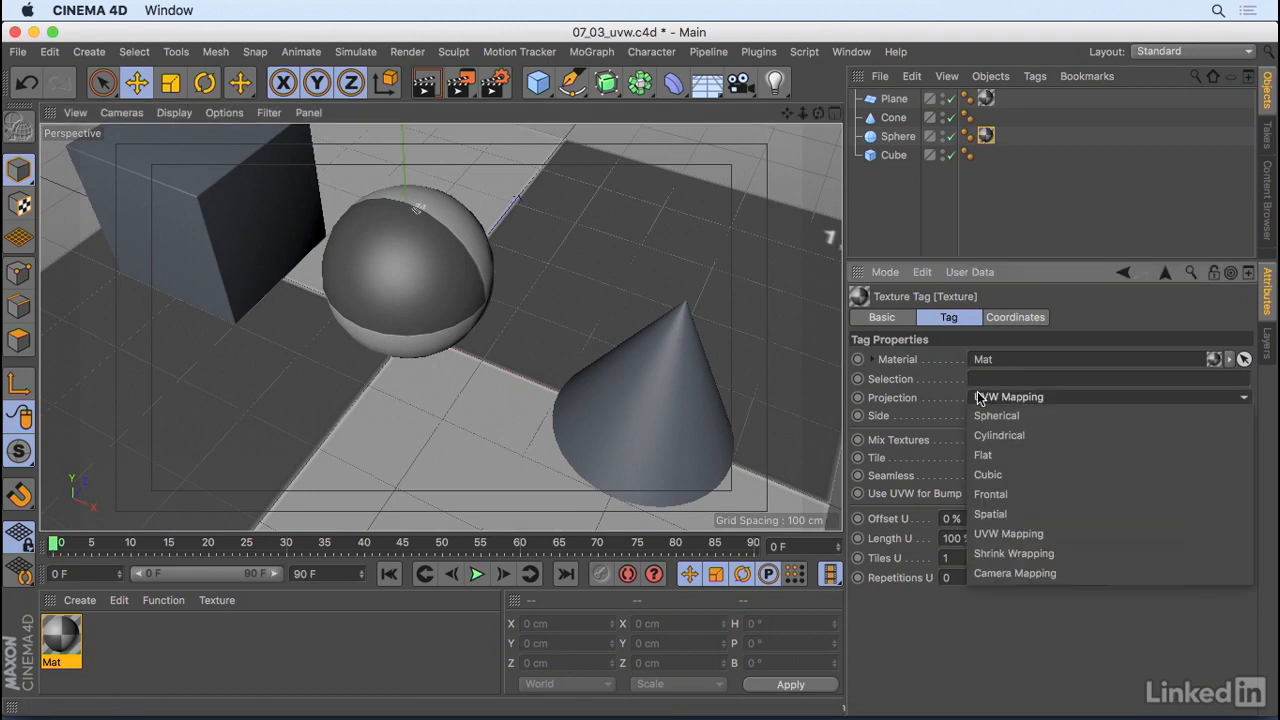
left_click(1036, 413)
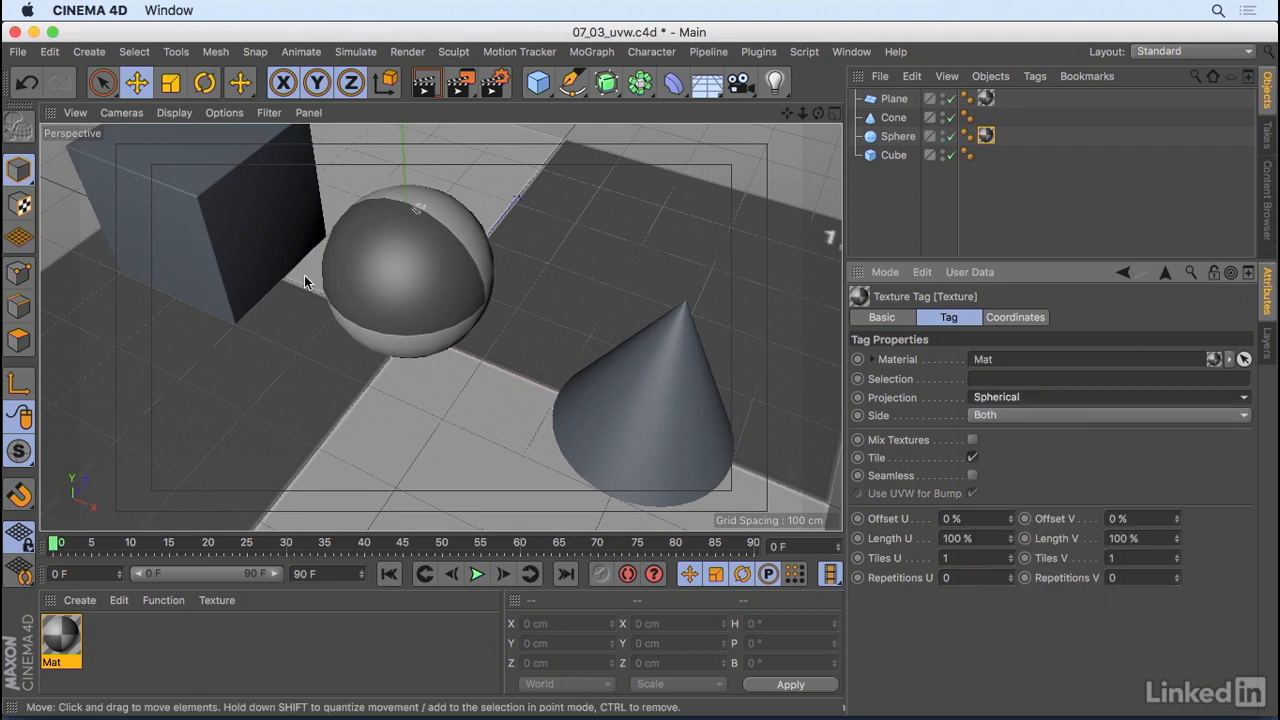
left_click(20, 207)
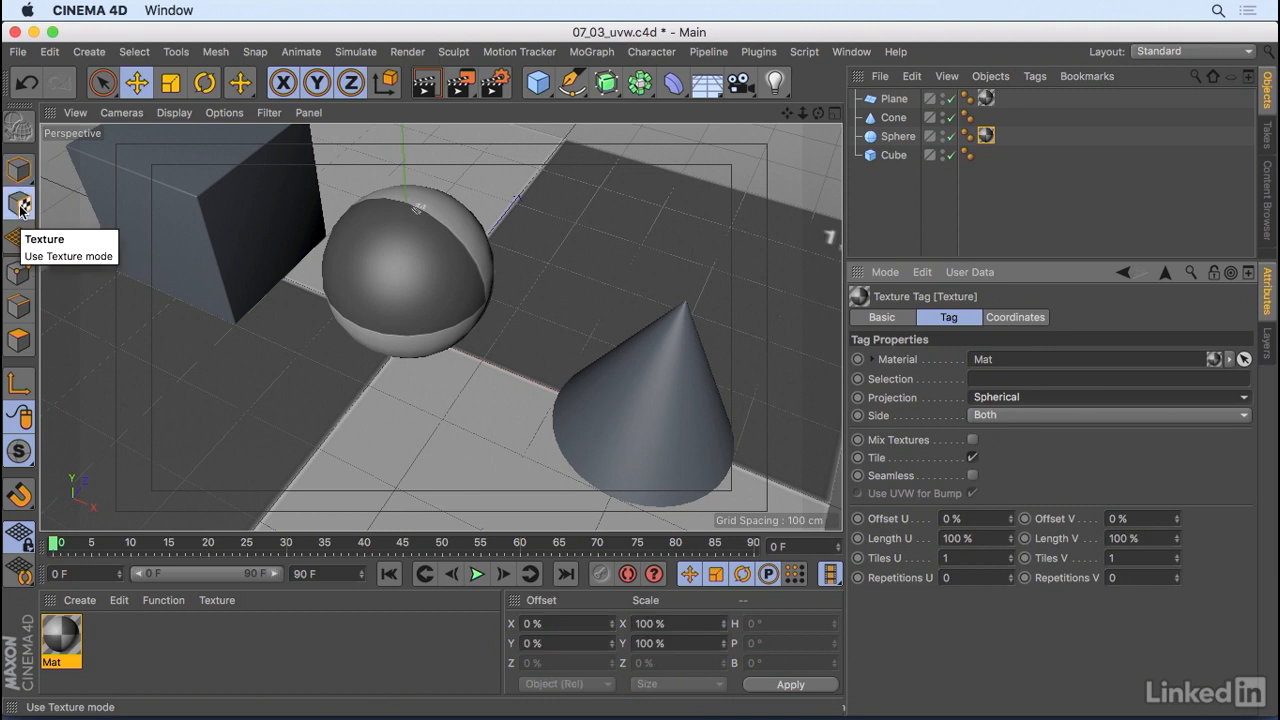
left_click(905, 137)
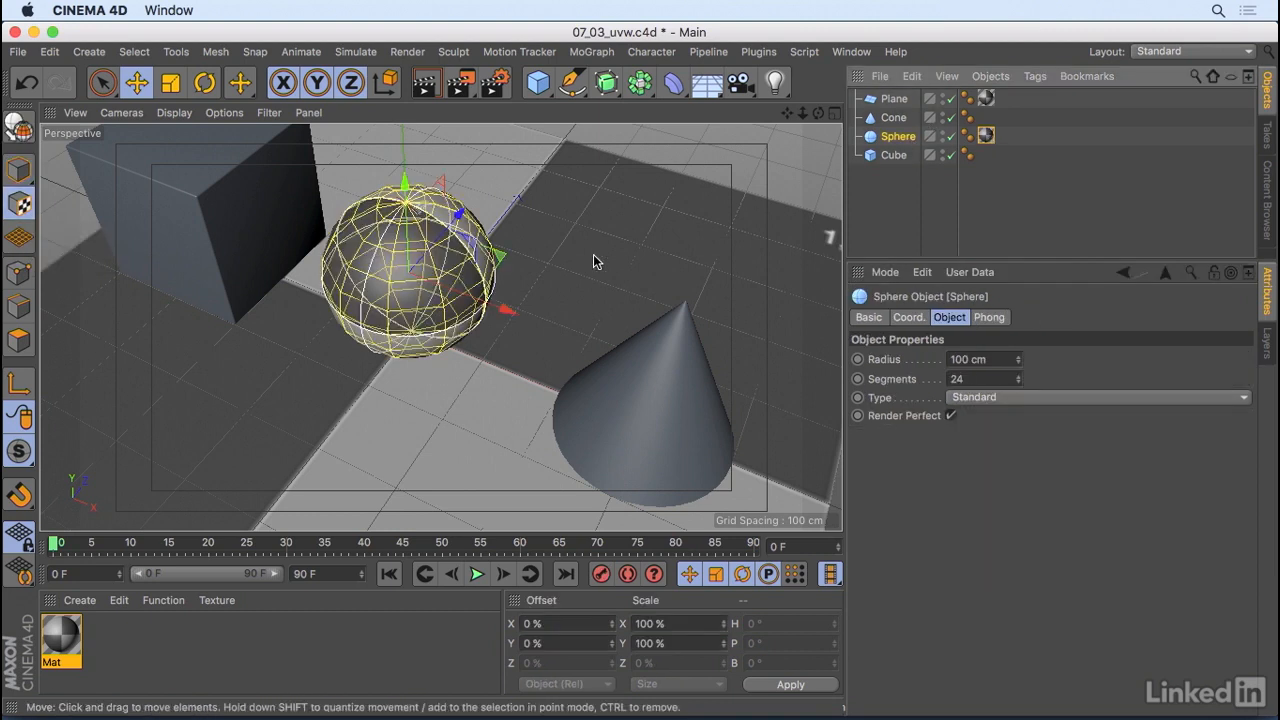
Examine the spherical projection cage around the sphere from several angles and distances
left_click_drag(518, 272, 465, 269, "alt")
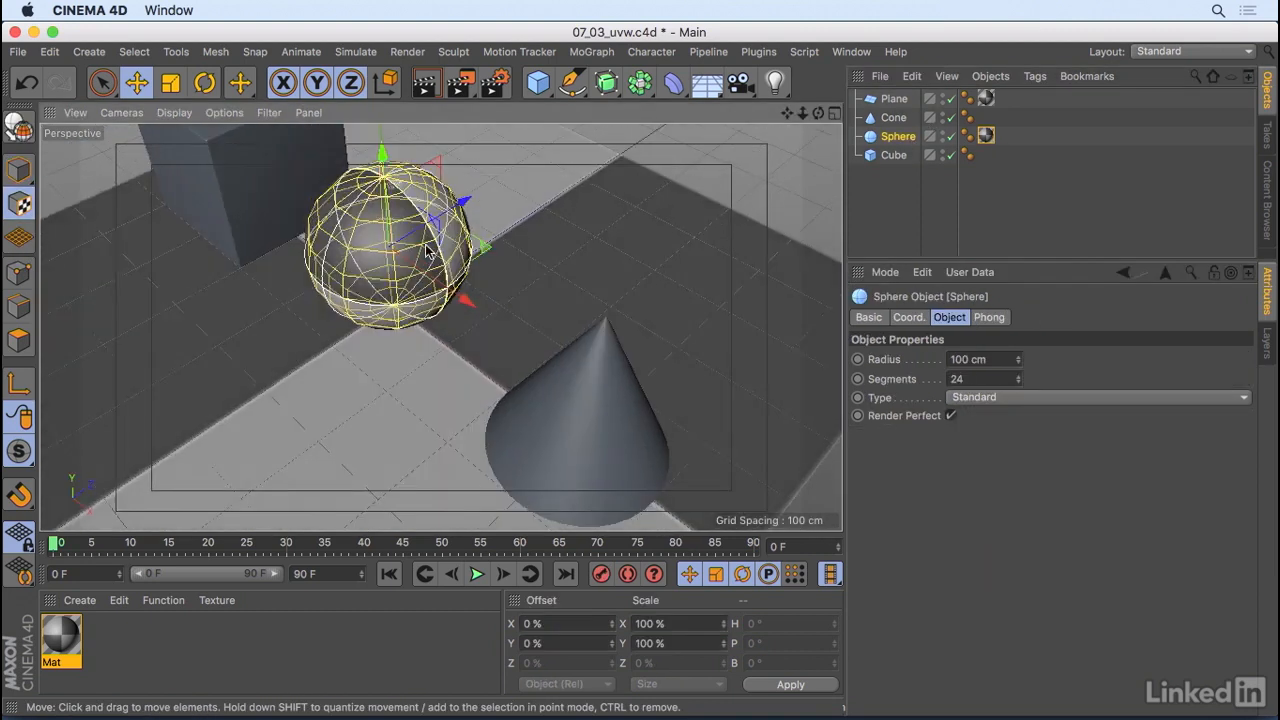
right_click_drag(455, 229, 520, 249, "alt")
left_click_drag(519, 252, 476, 256, "alt")
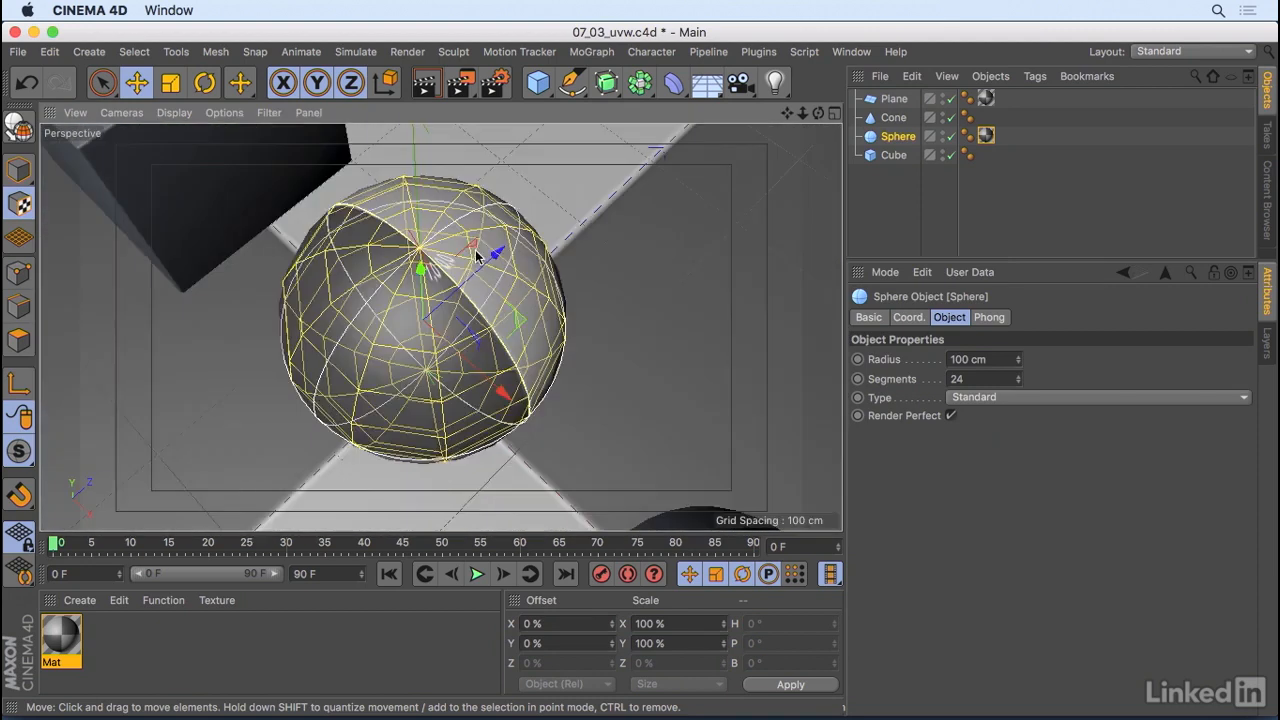
right_click_drag(476, 256, 431, 366, "alt")
middle_click_drag(450, 132, 457, 179, "alt")
middle_click_drag(508, 395, 522, 298, "alt")
middle_click_drag(440, 449, 440, 326, "alt")
right_click_drag(440, 326, 425, 318, "alt")
middle_click_drag(584, 223, 581, 316, "alt")
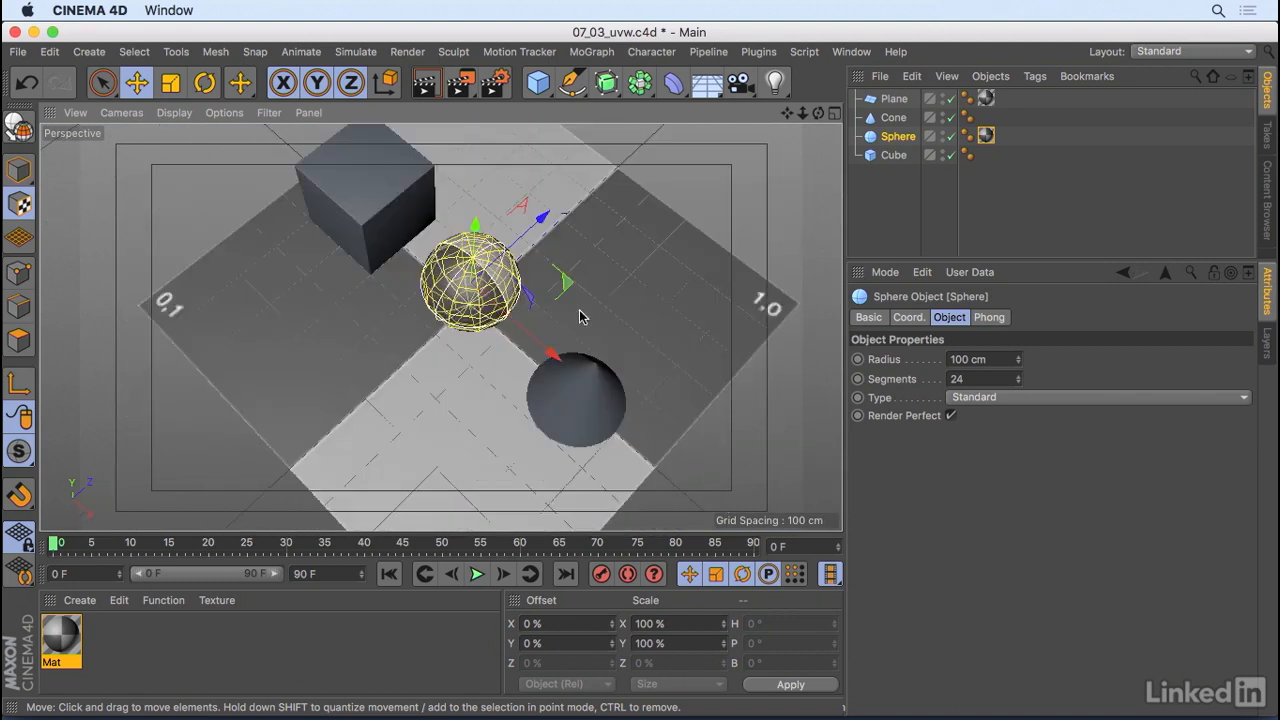
right_click_drag(476, 272, 738, 274, "alt")
middle_click_drag(757, 302, 490, 273, "alt")
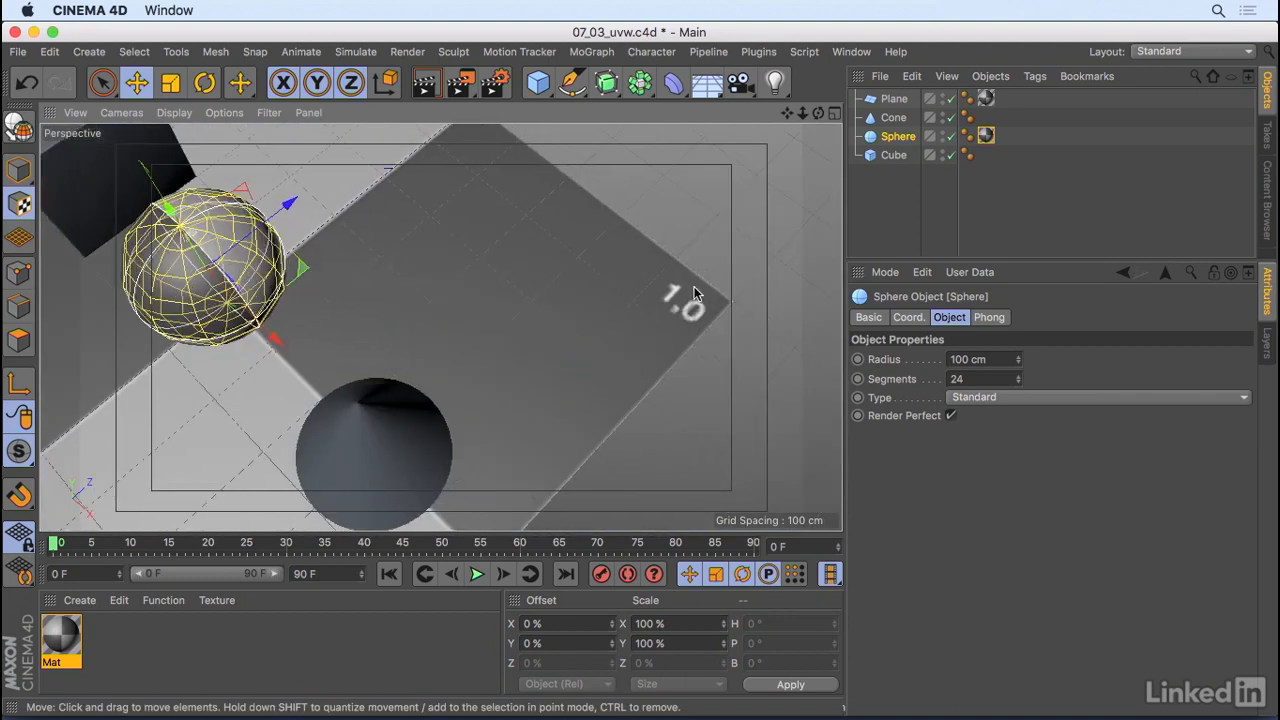
left_click_drag(265, 287, 257, 222, "alt")
middle_click_drag(240, 287, 438, 280, "alt")
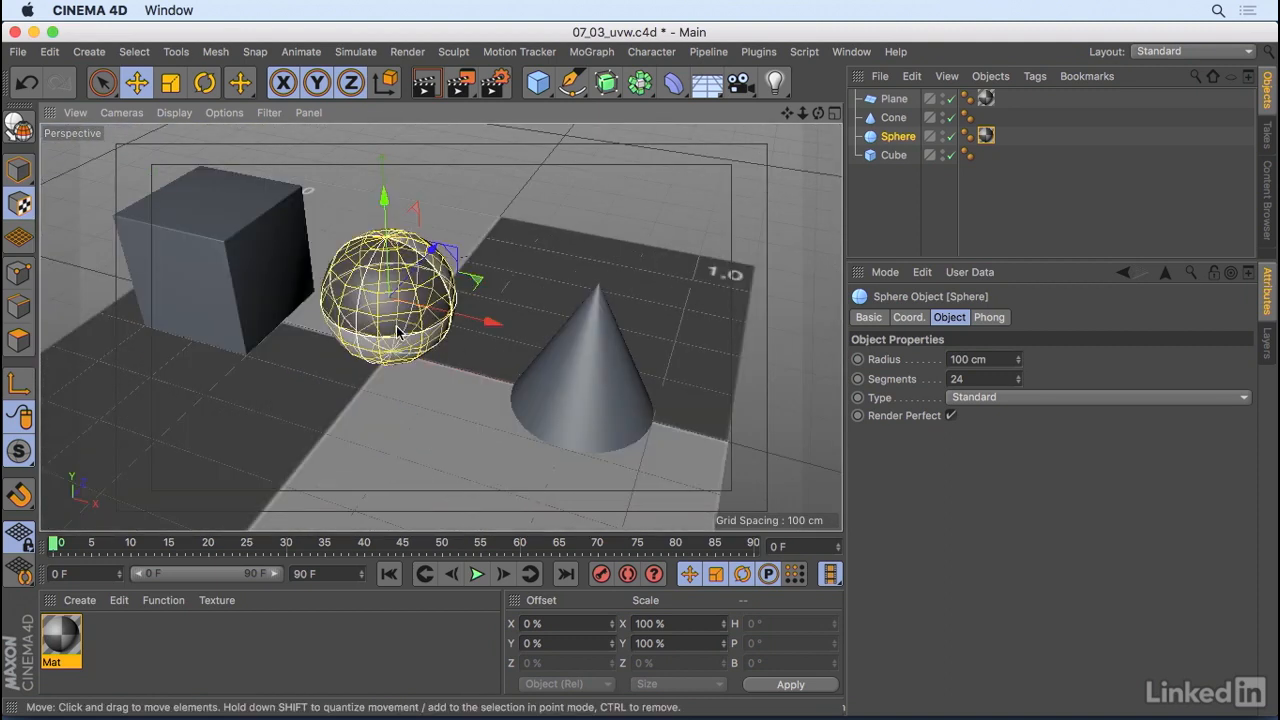
Enable axis modification, rotate the sphere's texture projection to about 41.64° heading and -9.87° bank, and scale it to about 58 × 56 × 78 cm
left_click(16, 386)
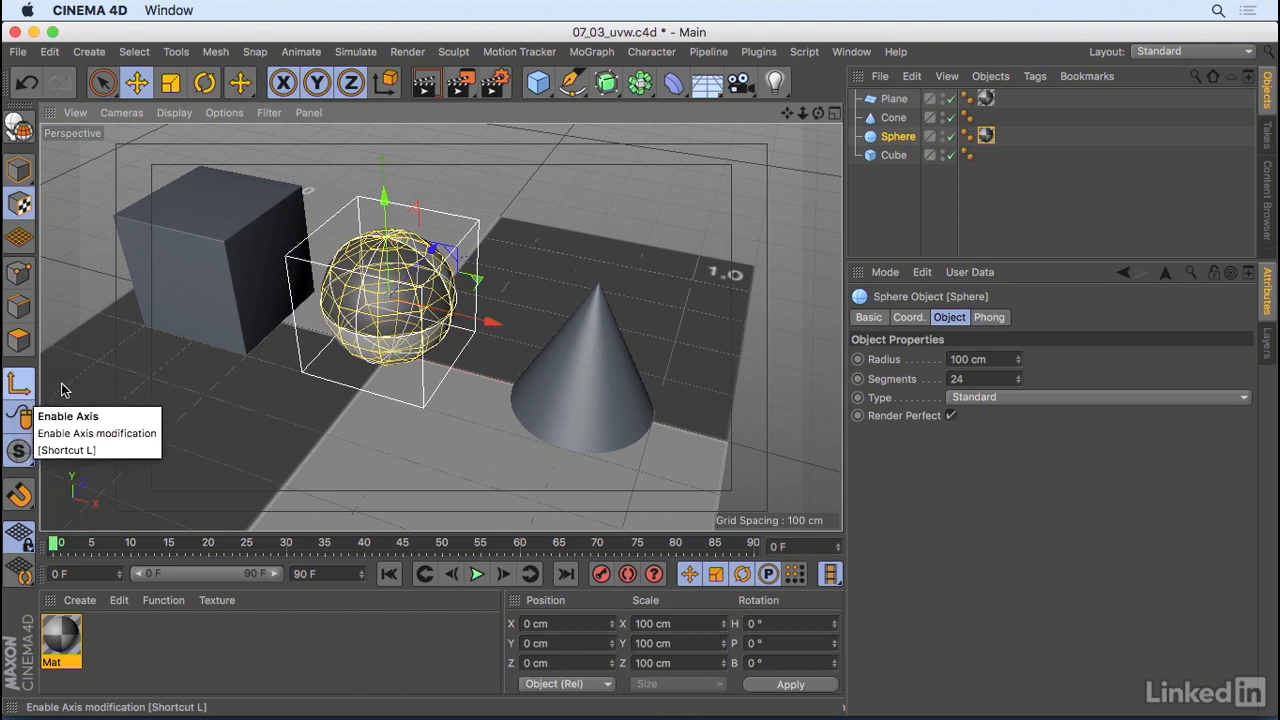
key("r")
left_click_drag(424, 318, 350, 390)
key("t")
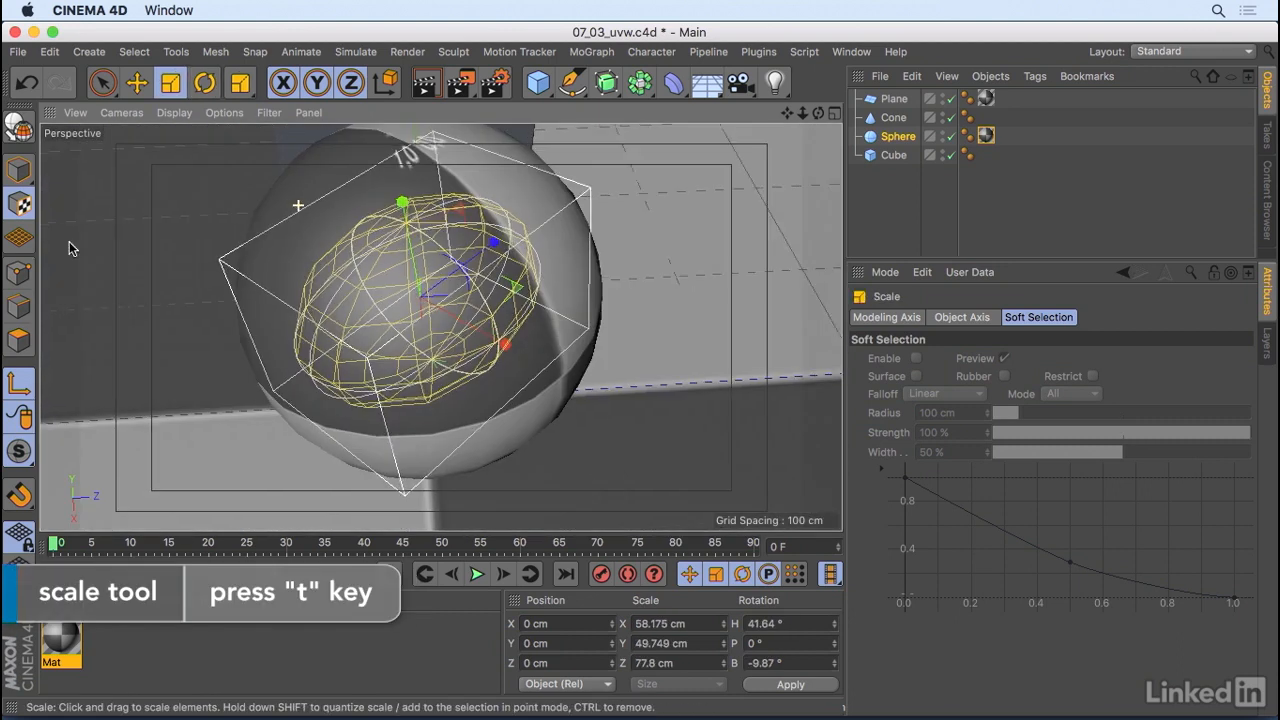
left_click_drag(400, 197, 405, 158)
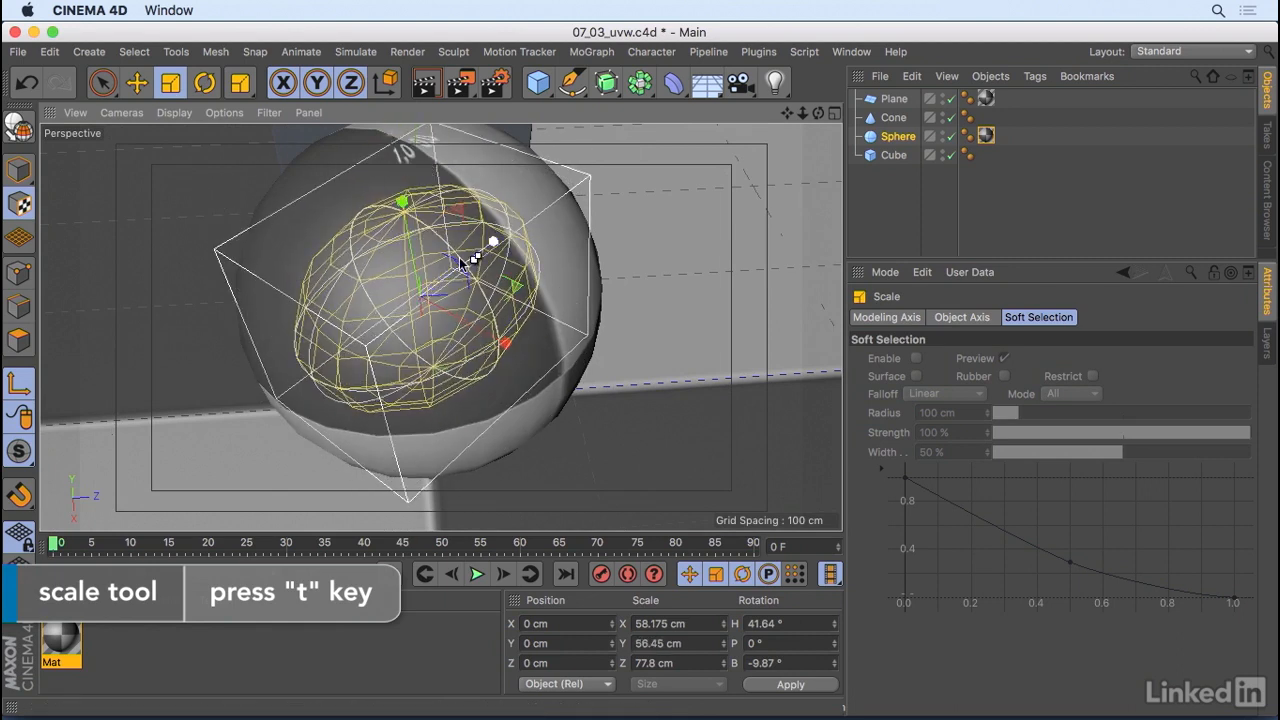
Undo the scaling and the bank rotation of the sphere's texture projection, keeping the heading rotation
key("super+z")
key("super+z")
key("super+z")
key("super+z")
key("super+z")
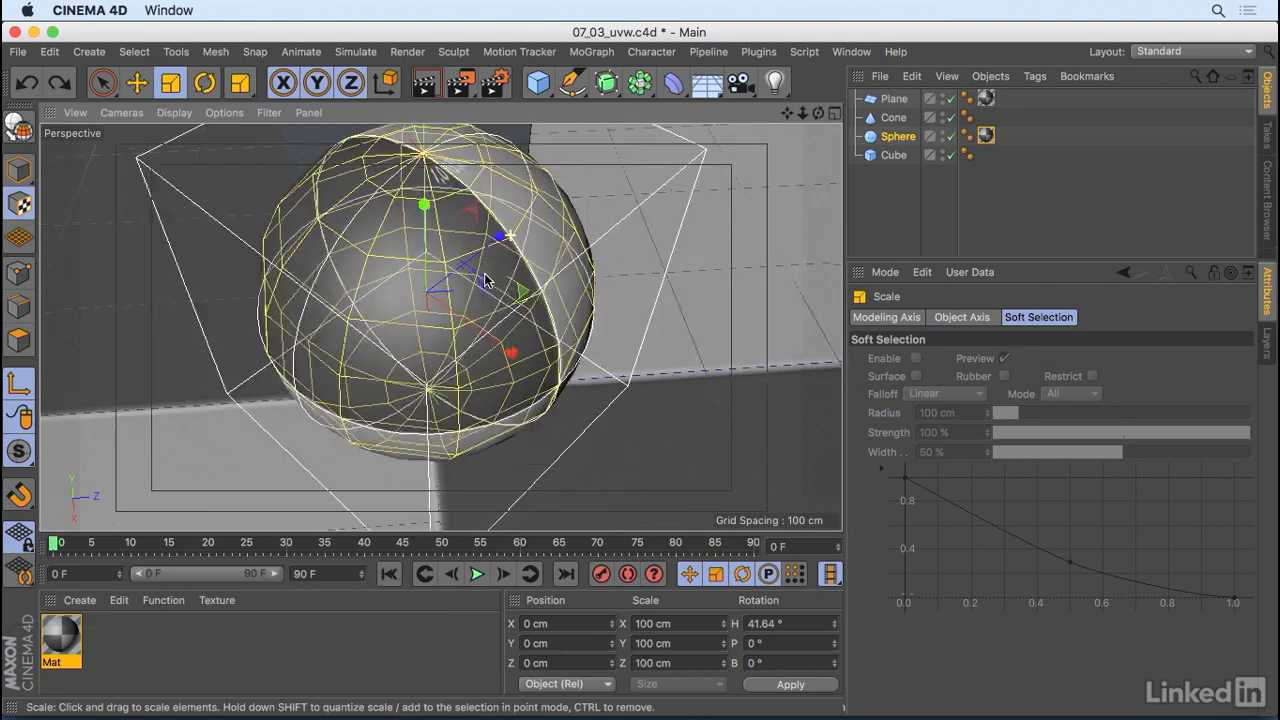
right_click_drag(509, 236, 463, 328, "alt")
left_click_drag(474, 302, 720, 357, "alt")
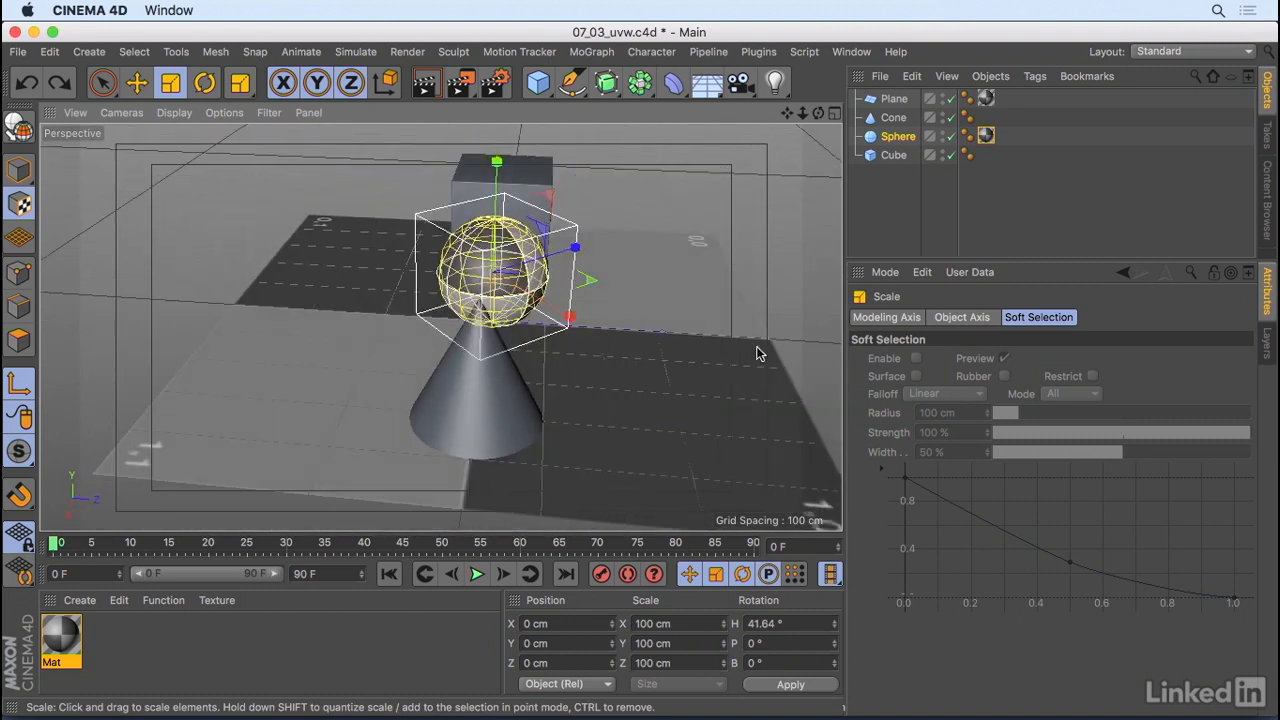
In the sphere's texture tag, set Length U to 17% and turn off Tile
left_click(986, 136)
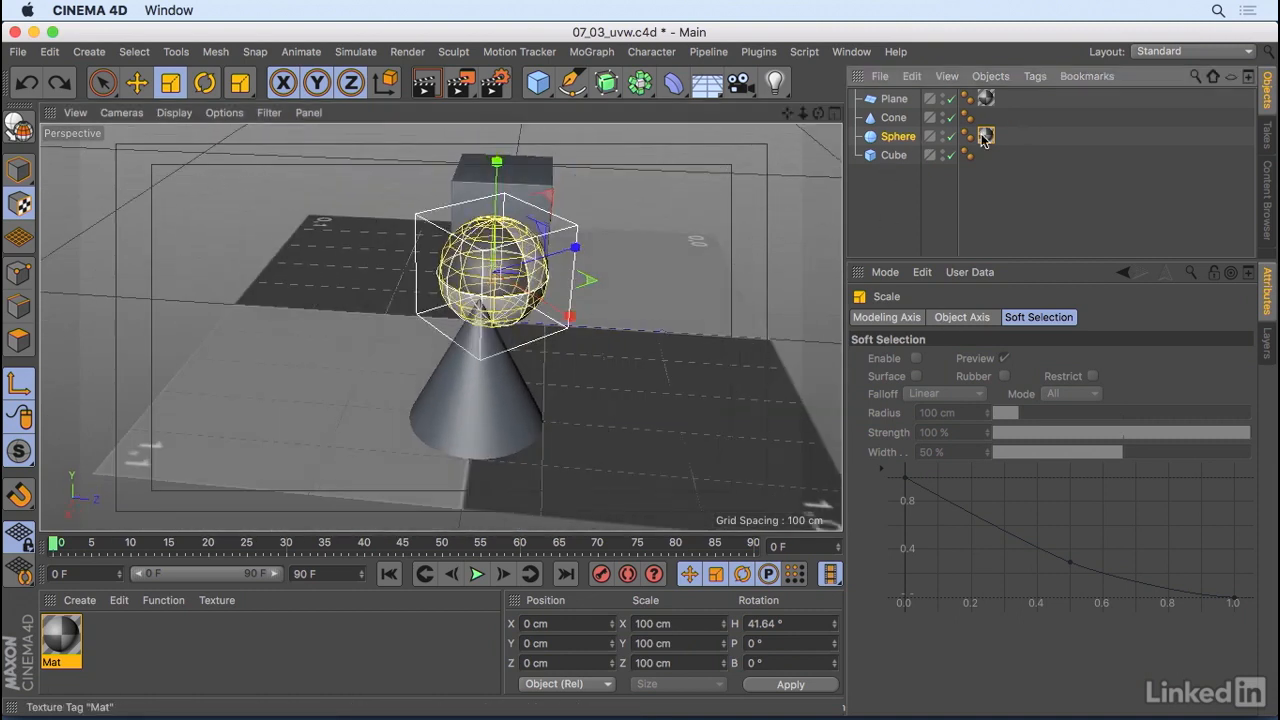
left_click_drag(1010, 538, 1010, 624)
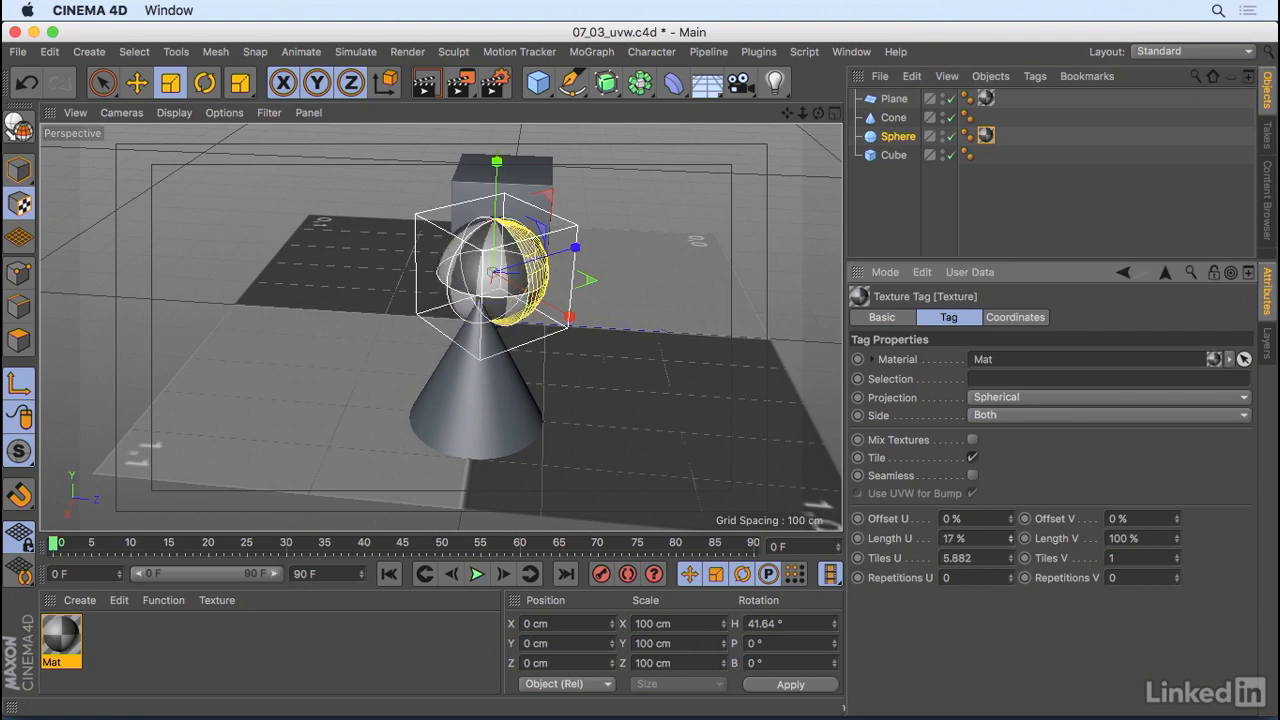
left_click(972, 458)
Set the sphere texture's Length U to 100%
scroll(524, 228, "up", 6)
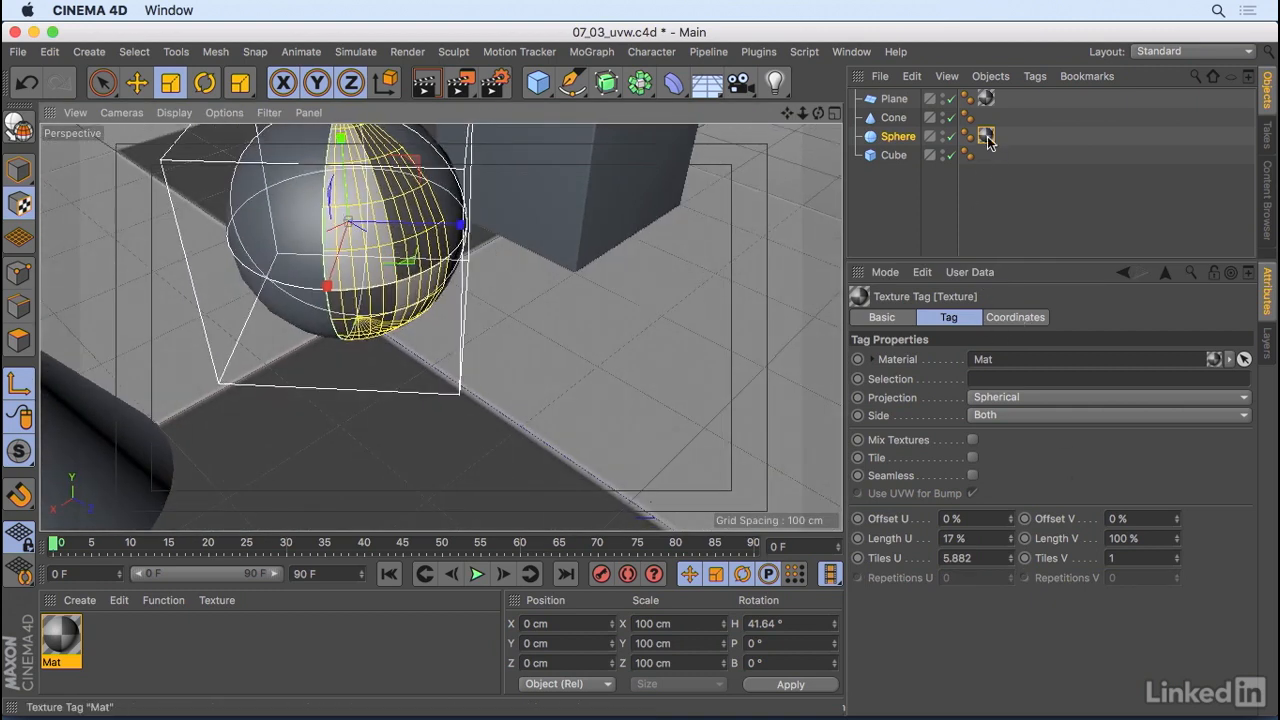
left_click_drag(985, 539, 921, 539)
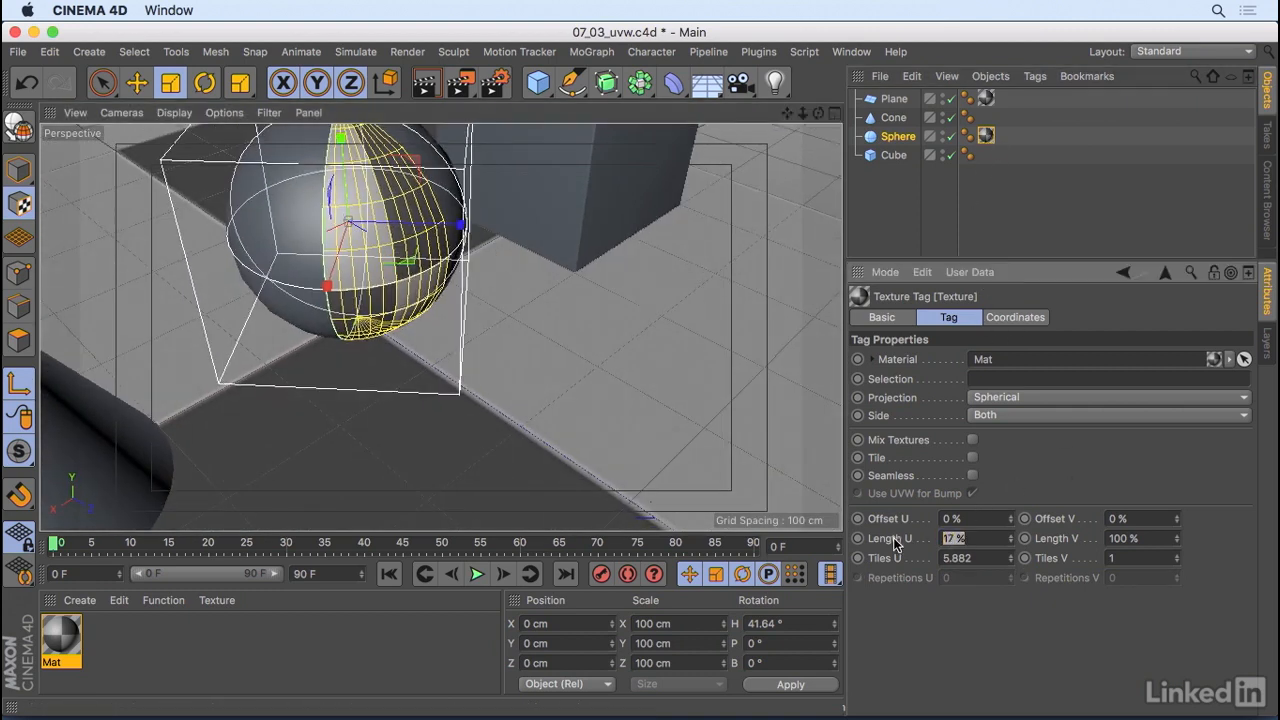
left_click_drag(1011, 540, 1011, 458)
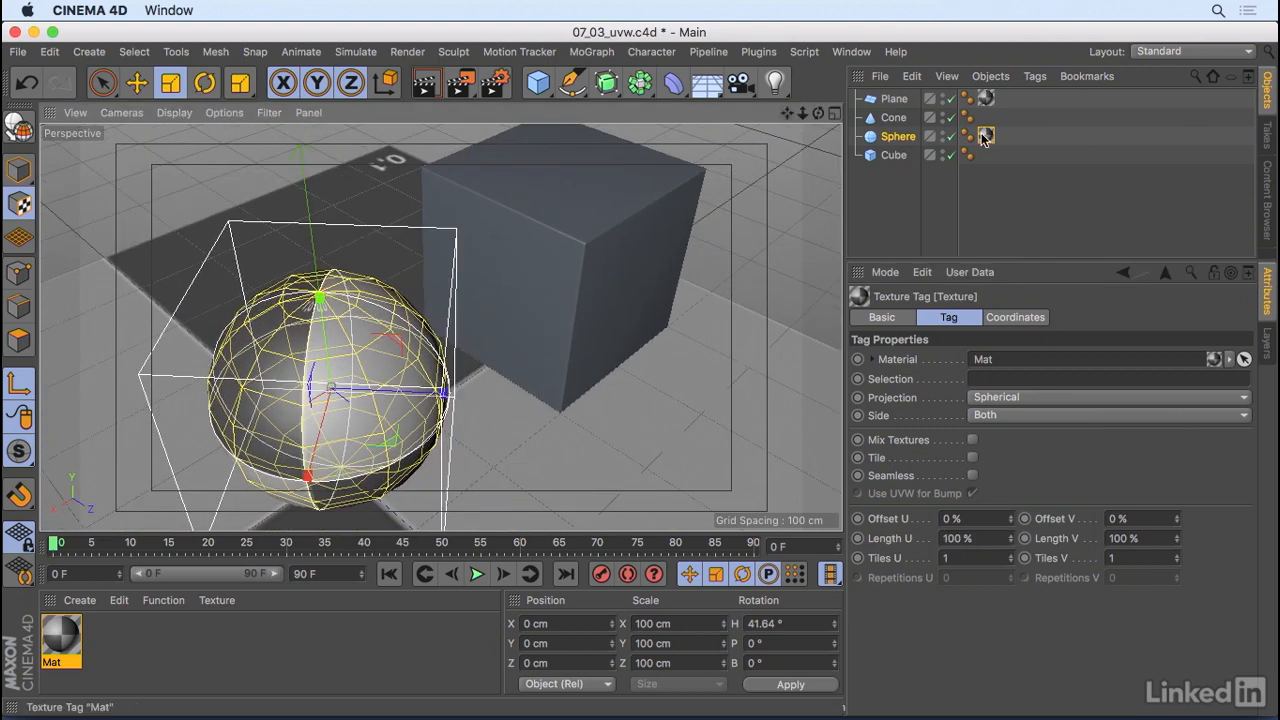
Apply the Mat material to the Cube and the Cone
left_click_drag(45, 635, 898, 155)
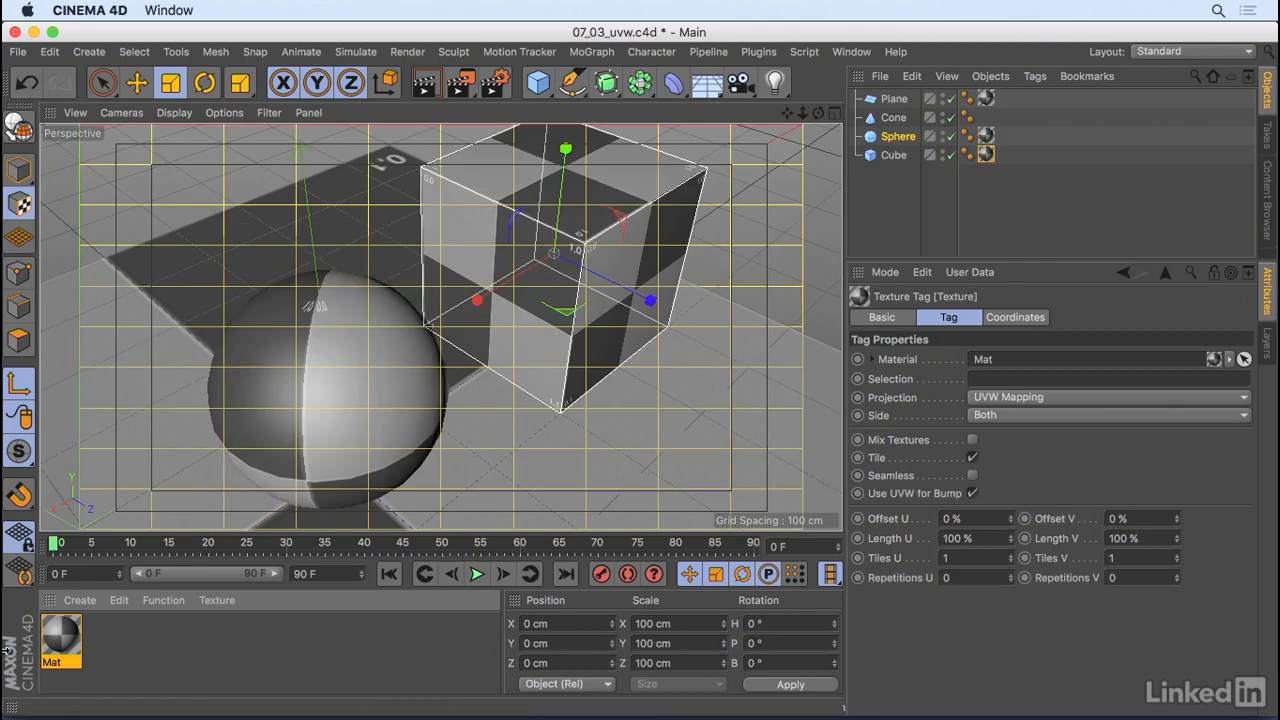
left_click_drag(55, 646, 895, 119)
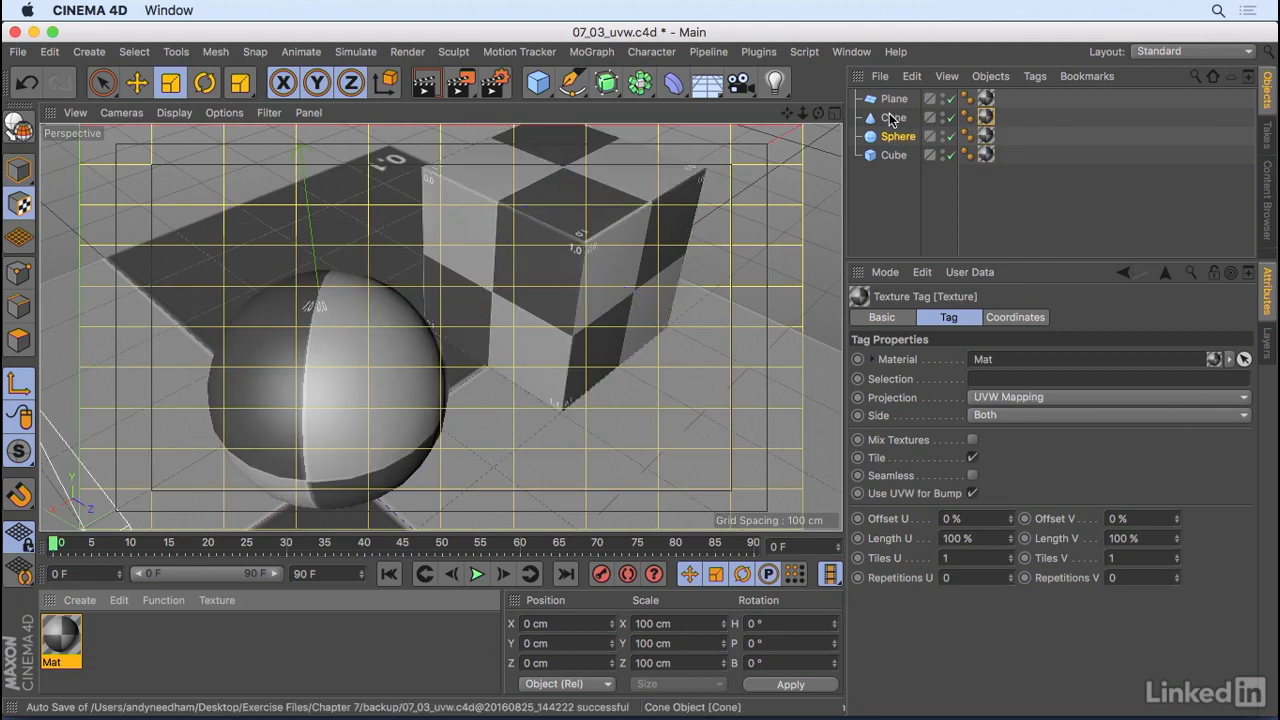
left_click_drag(803, 112, 754, 151)
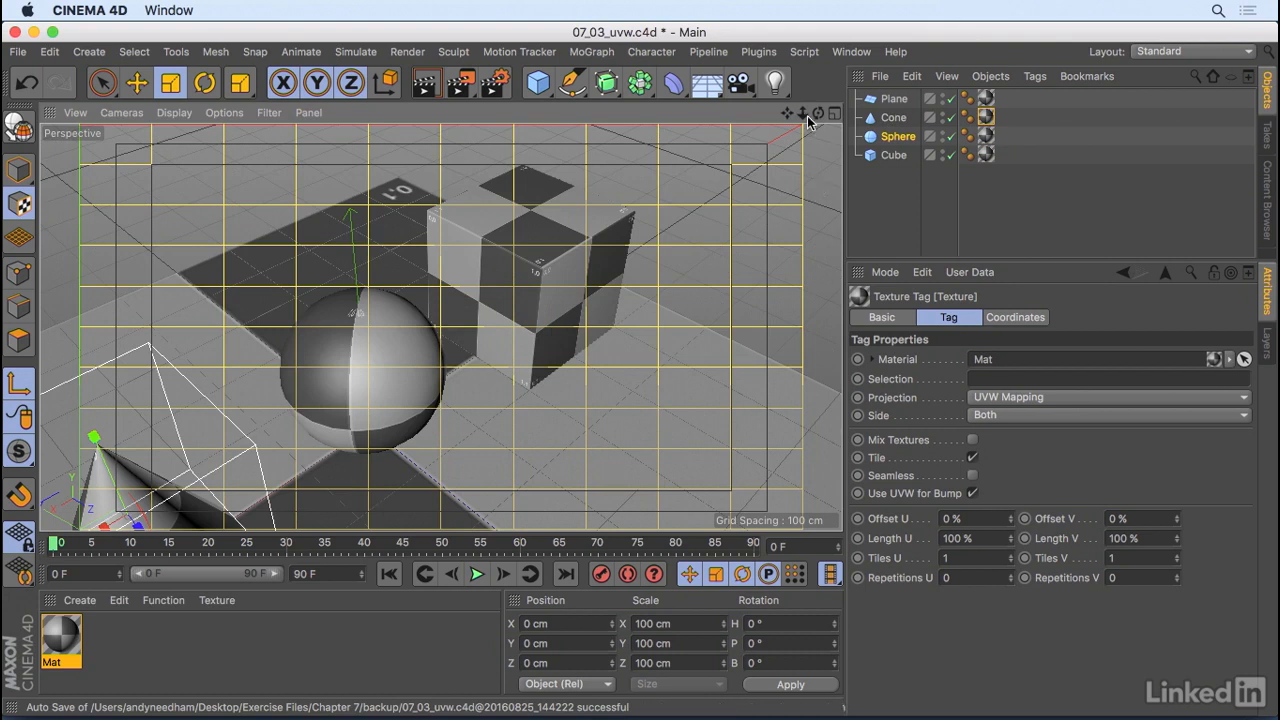
mouse_move(803, 112)
left_mouse_down()
mouse_move(790, 140)
mouse_move(826, 112)
left_mouse_up()
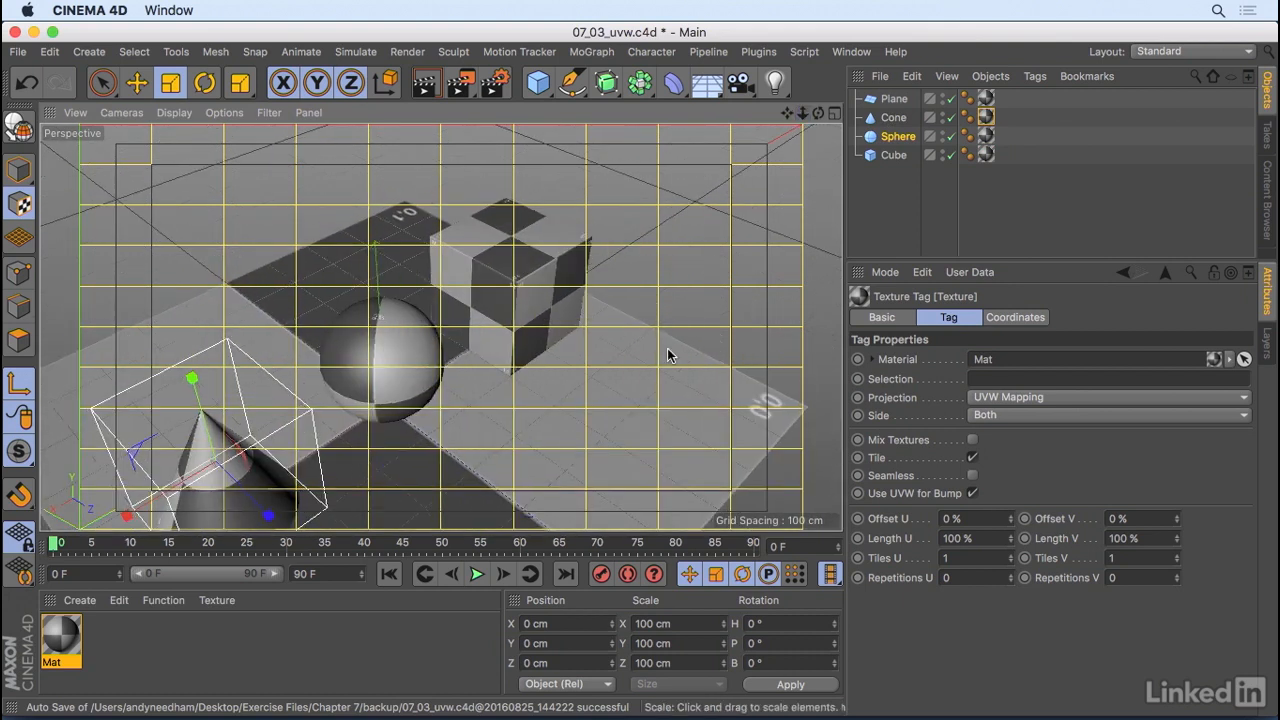
Try to scale the Cone's UVW-mapped texture in the viewport, and undo it
left_click_drag(276, 336, 270, 336)
key("super+z")
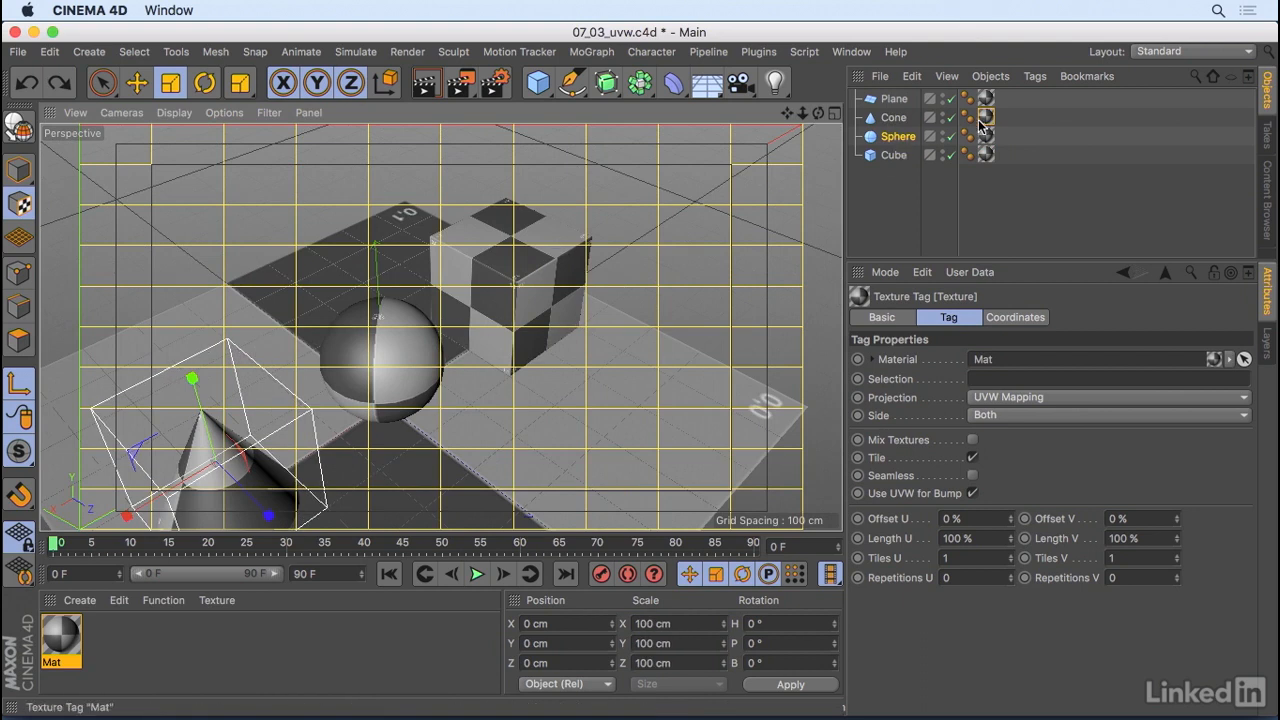
Return to Model mode and examine the texture mapping on the cube, sphere and cone from several angles
left_click_drag(818, 112, 700, 85)
left_click_drag(440, 327, 387, 333)
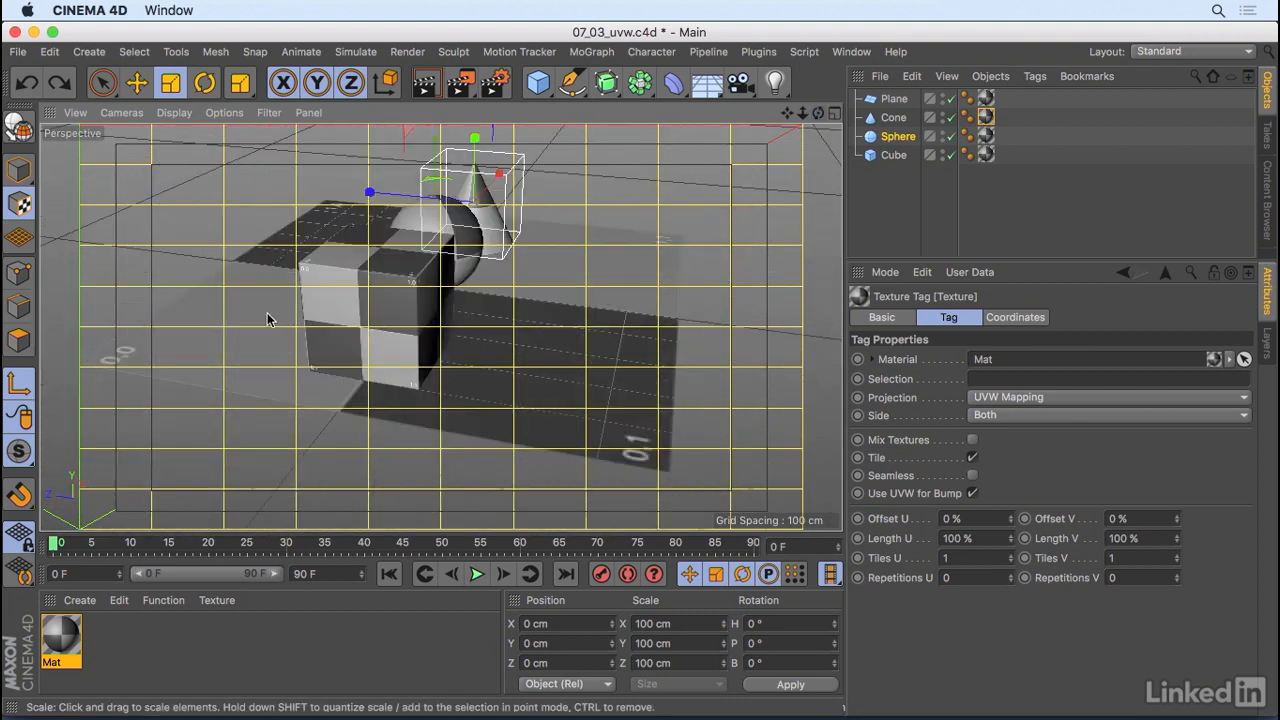
left_click(19, 170)
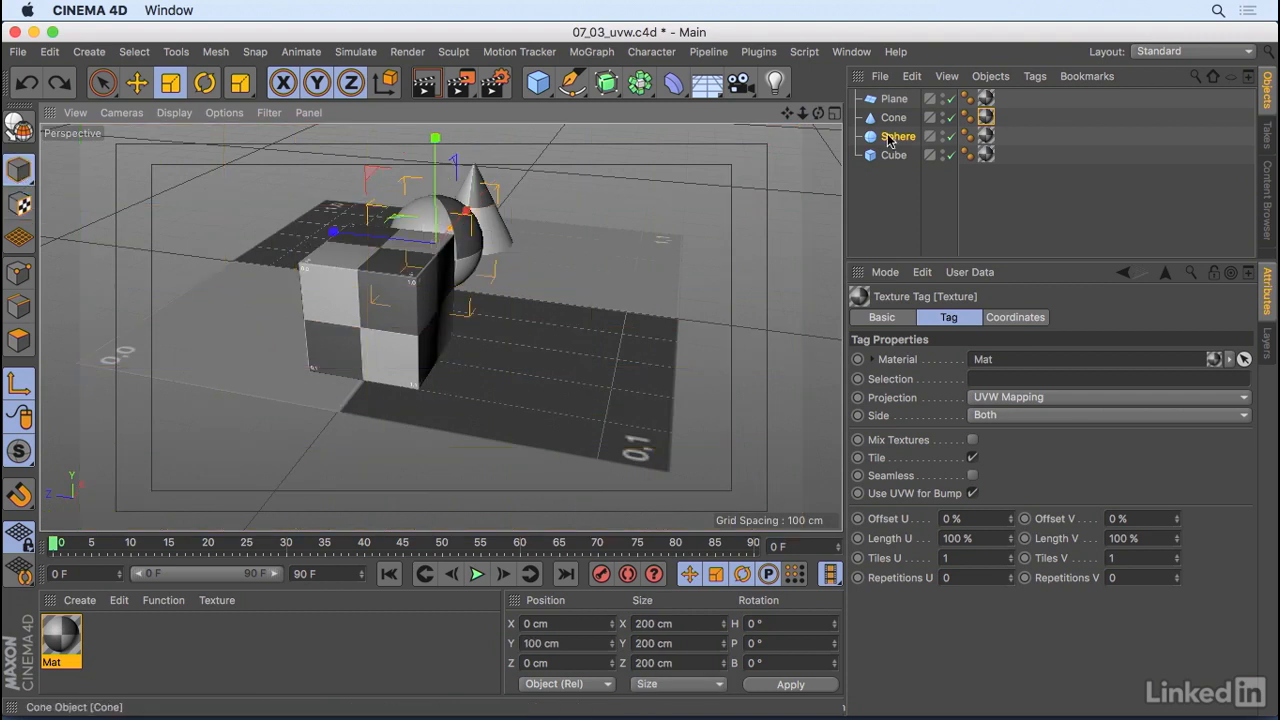
left_click_drag(581, 300, 268, 285, "alt")
middle_click_drag(557, 266, 585, 415, "alt")
left_click_drag(512, 341, 494, 400, "alt")
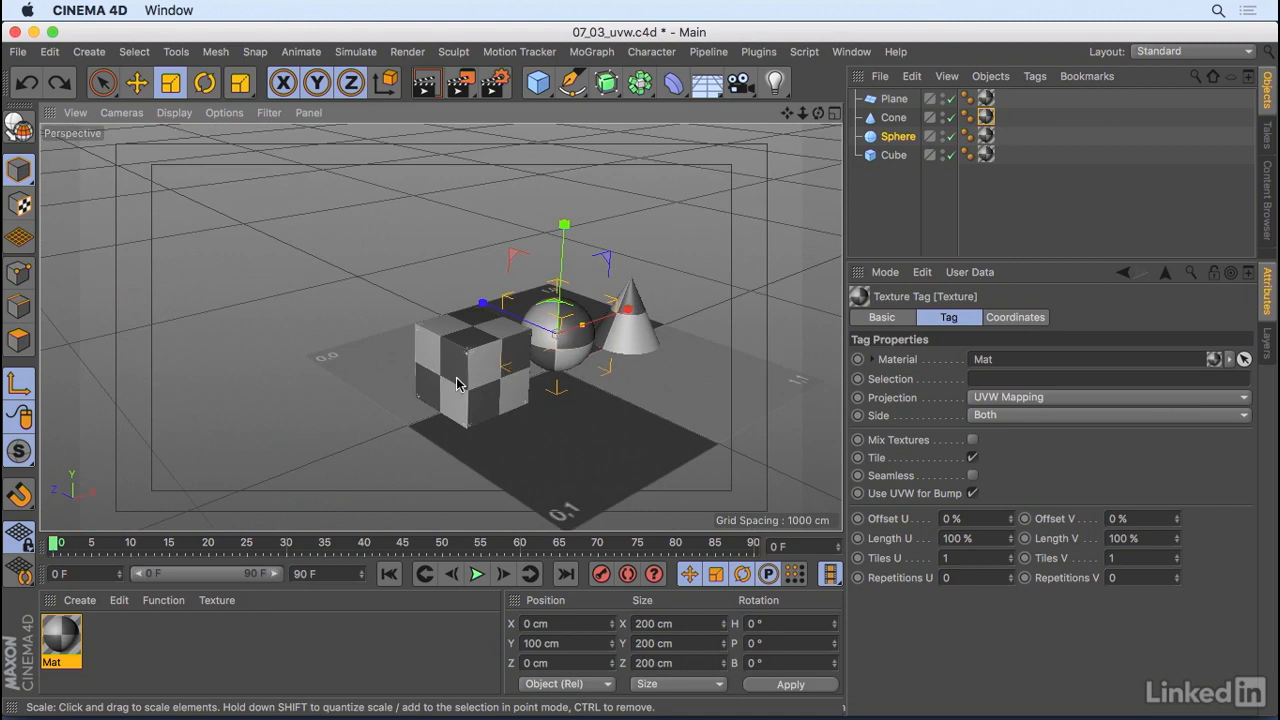
scroll(456, 384, "up", 3)
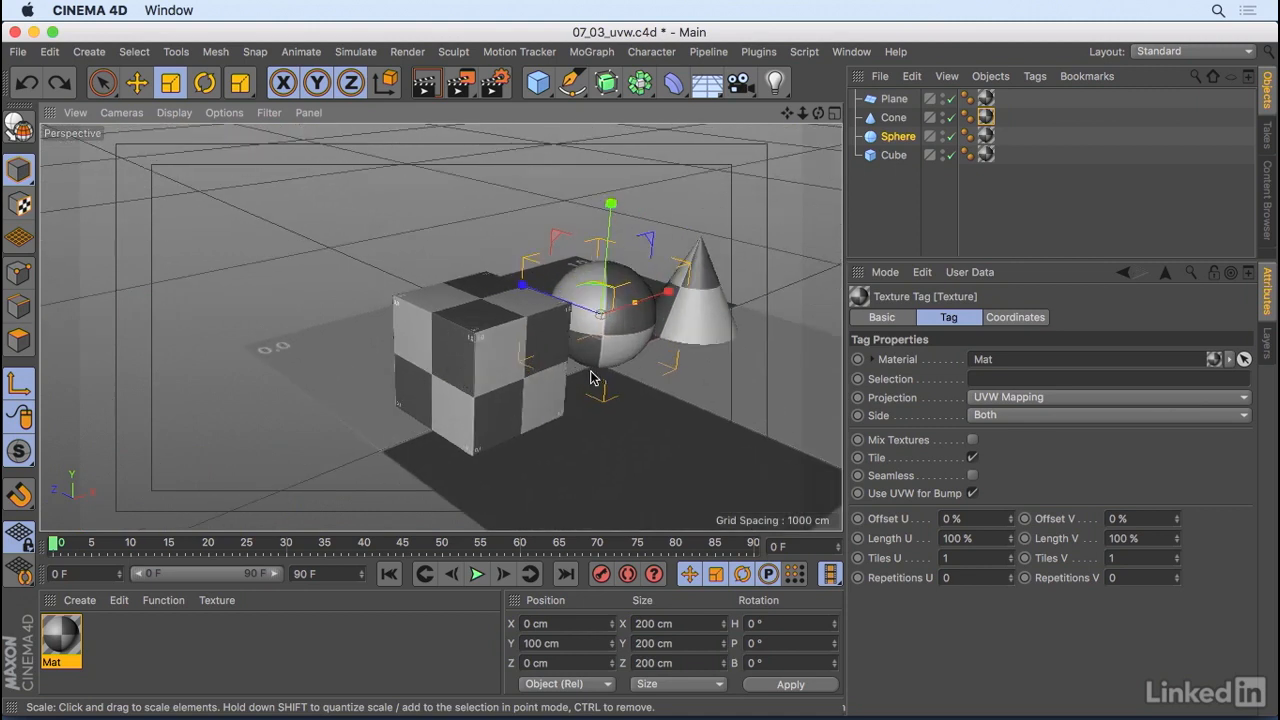
scroll(593, 378, "down", 2)
scroll(560, 415, "down", 3)
left_click_drag(522, 407, 584, 394, "alt")
Set the Cube's texture projection to Cubic and switch to Texture mode to show its projection grid
left_click(893, 157)
left_click(986, 155)
left_click(1018, 398)
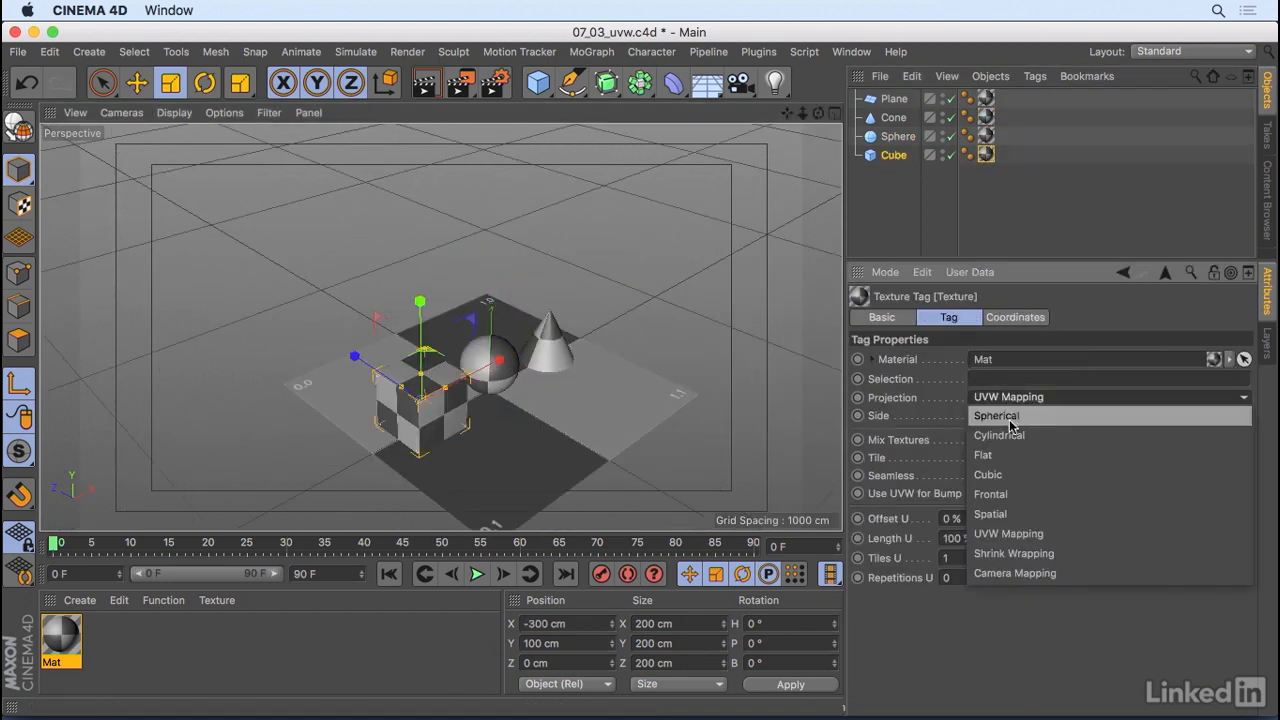
left_click(1012, 467)
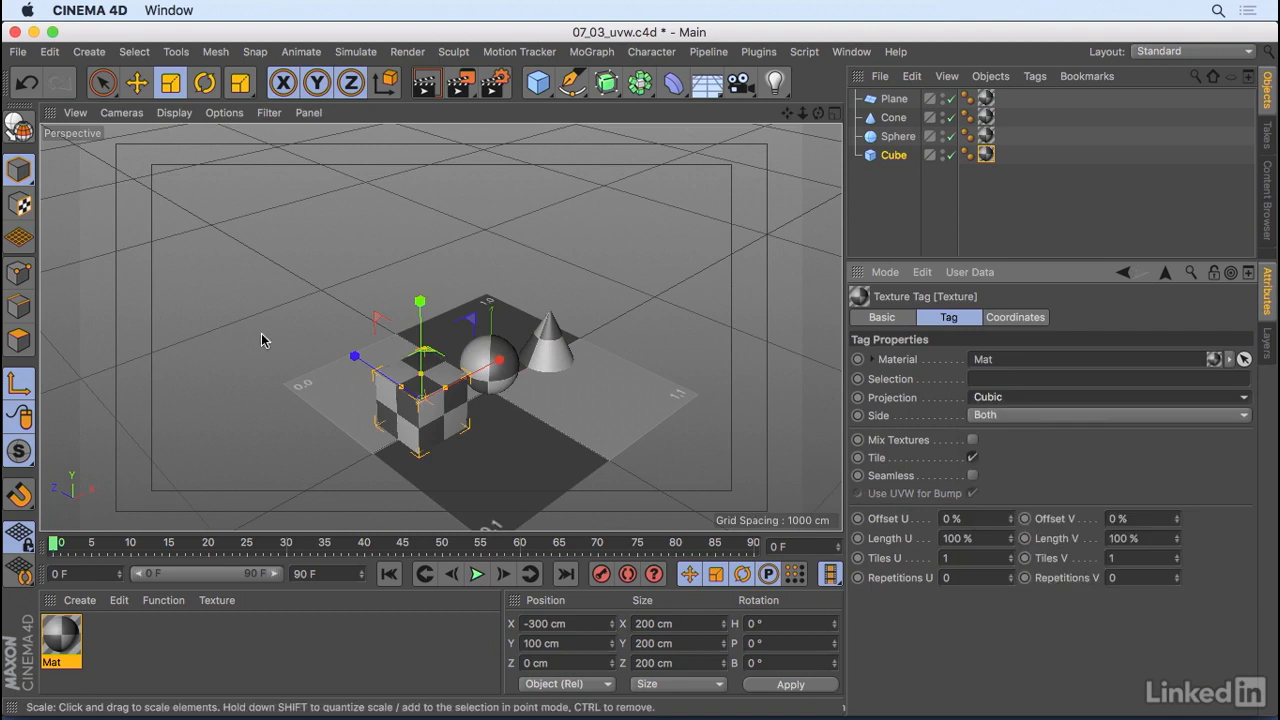
scroll(383, 447, "up", 10)
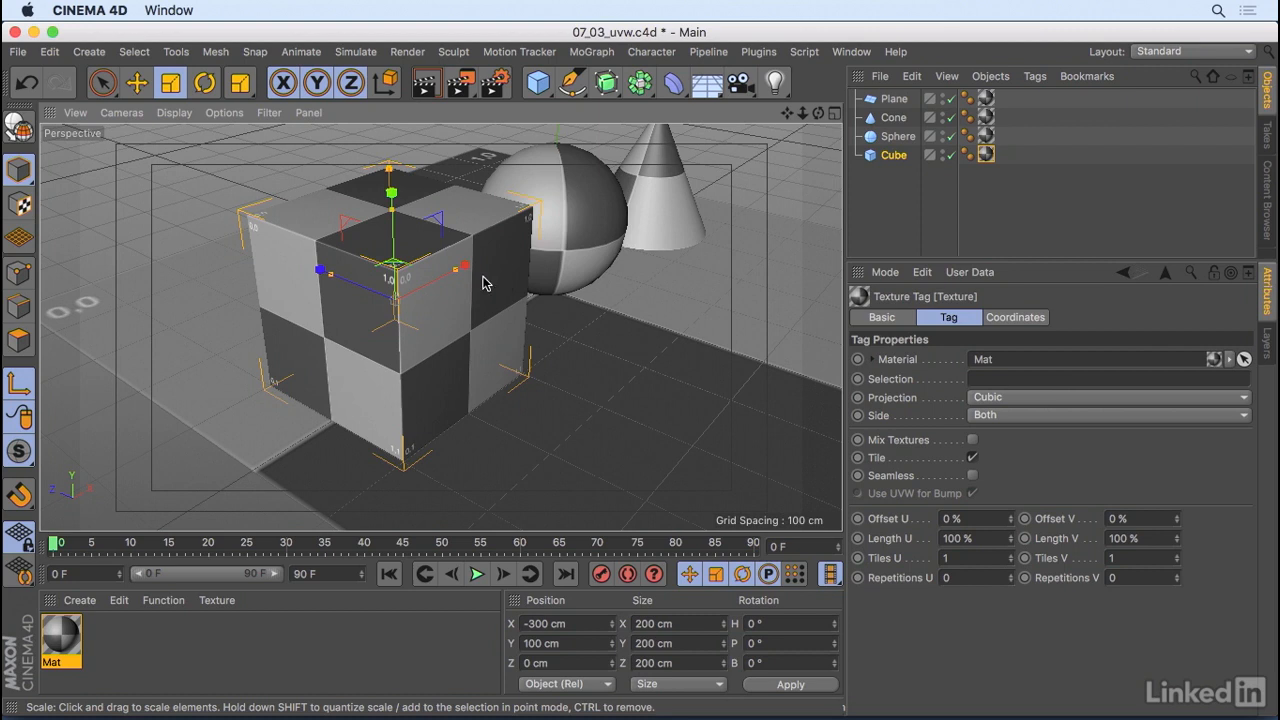
left_click_drag(483, 284, 420, 295, "alt")
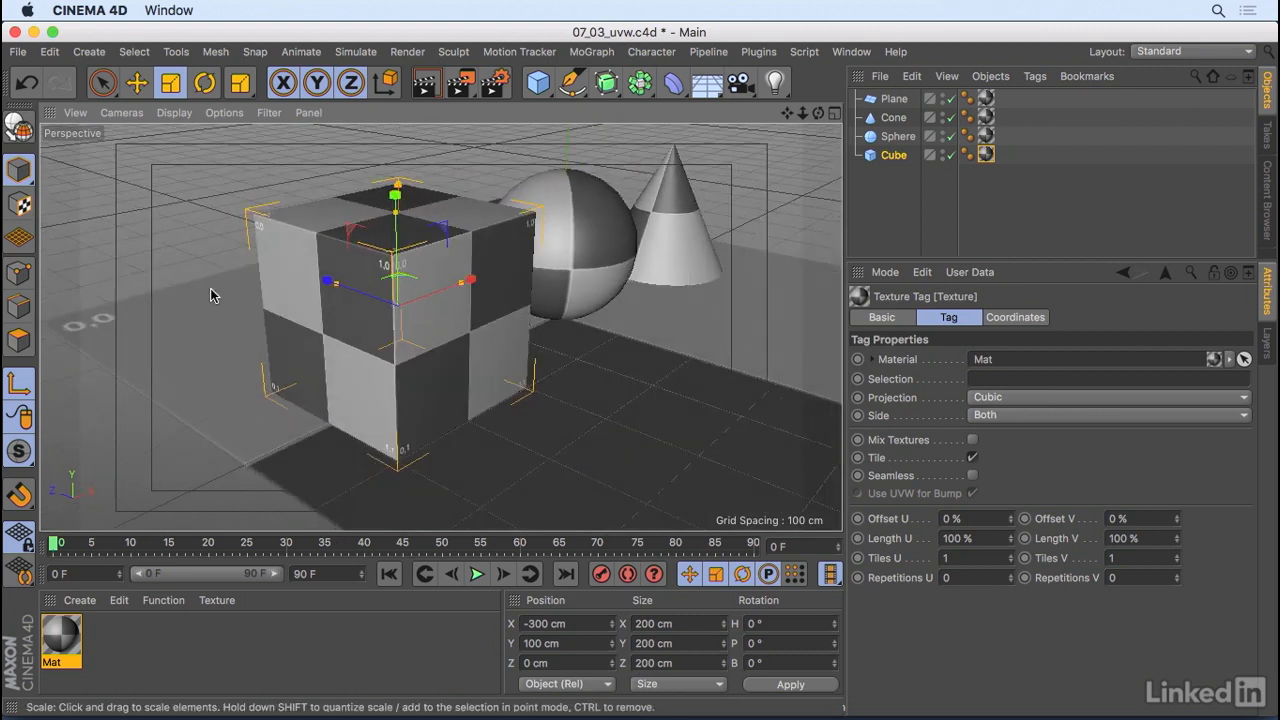
left_click(22, 204)
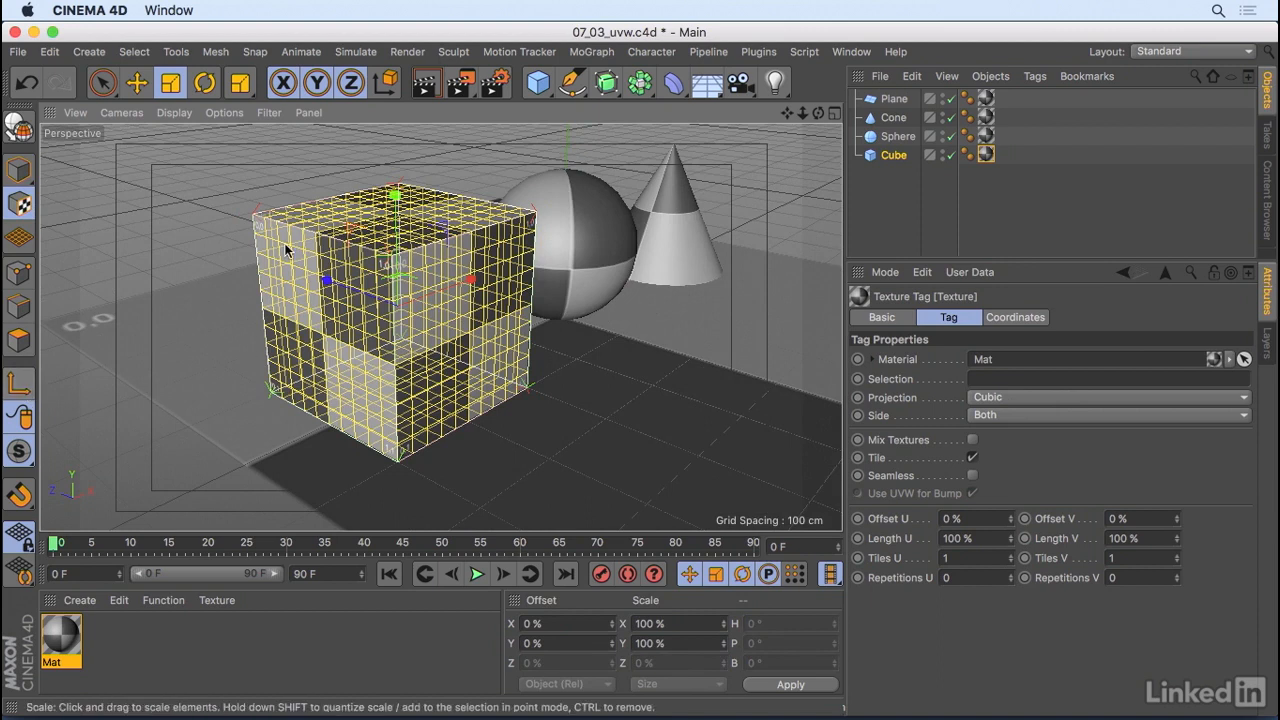
Try moving the Cube's cubic texture projection down to a Y offset of about -25.6%, and undo it
key("e")
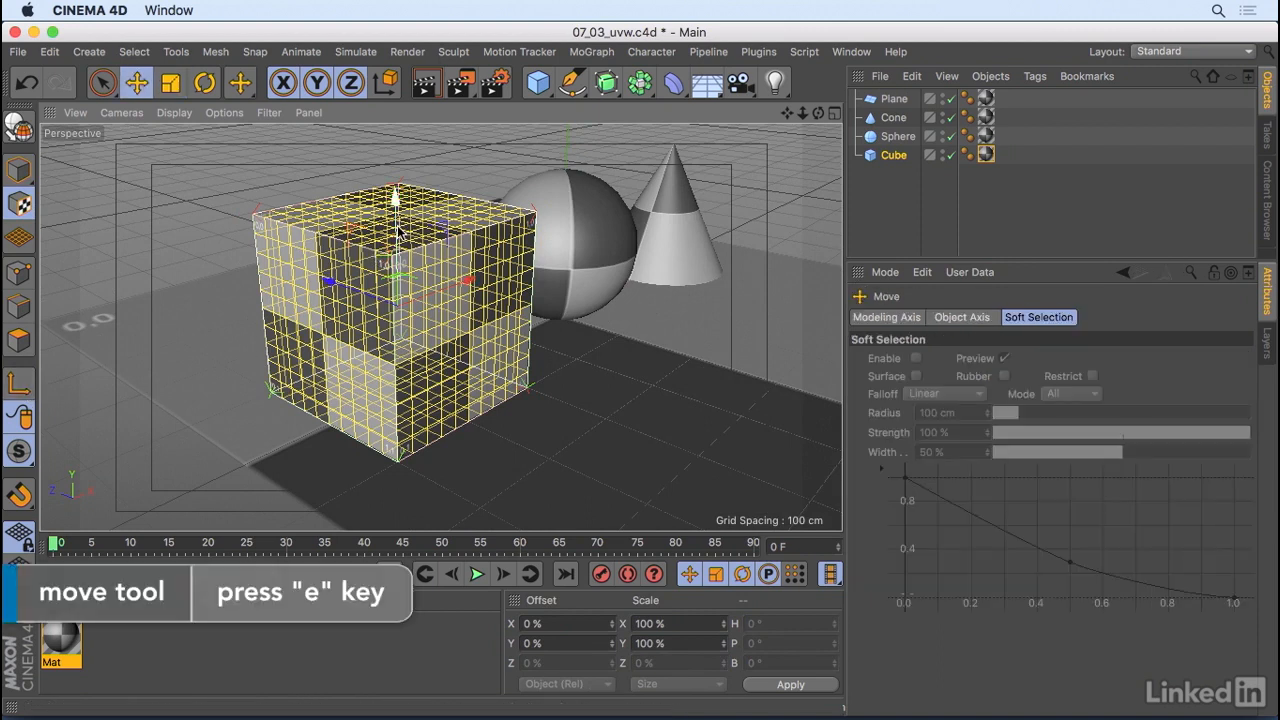
left_click_drag(397, 240, 345, 356)
key("super+z")
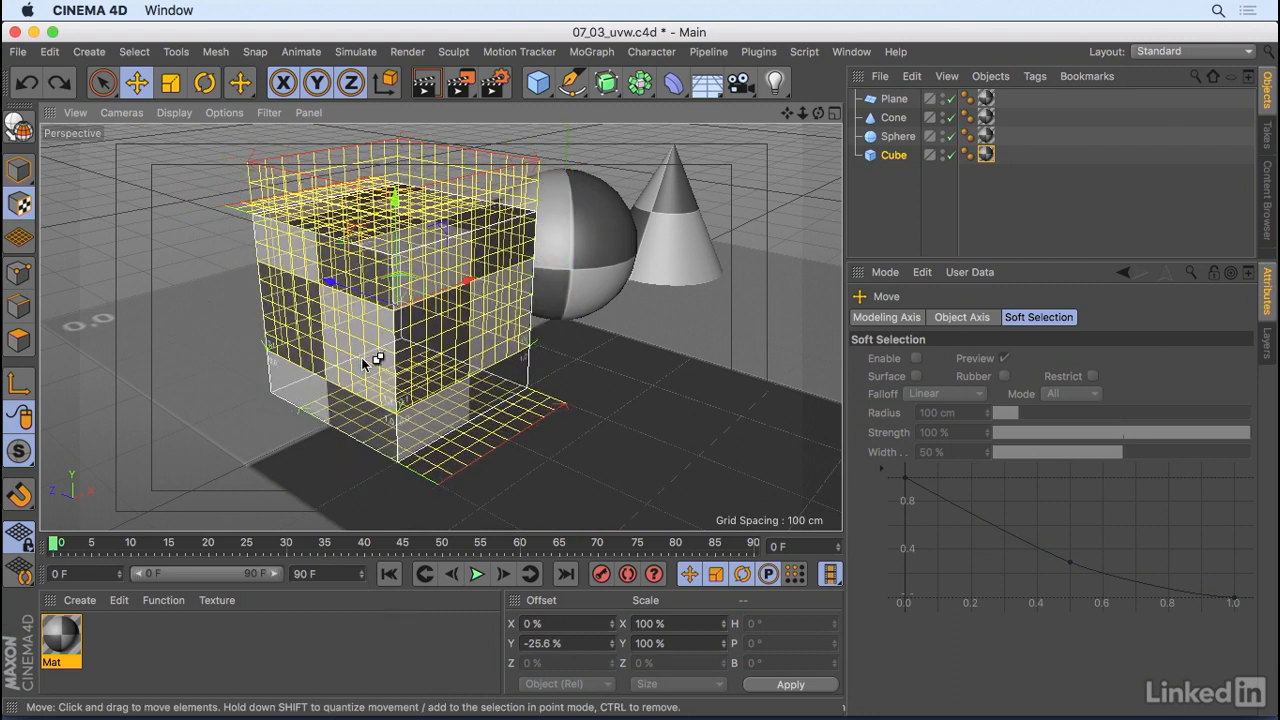
Enable axis editing and rotate the Cube's texture projection to a heading of about -47.2°
left_click(19, 383)
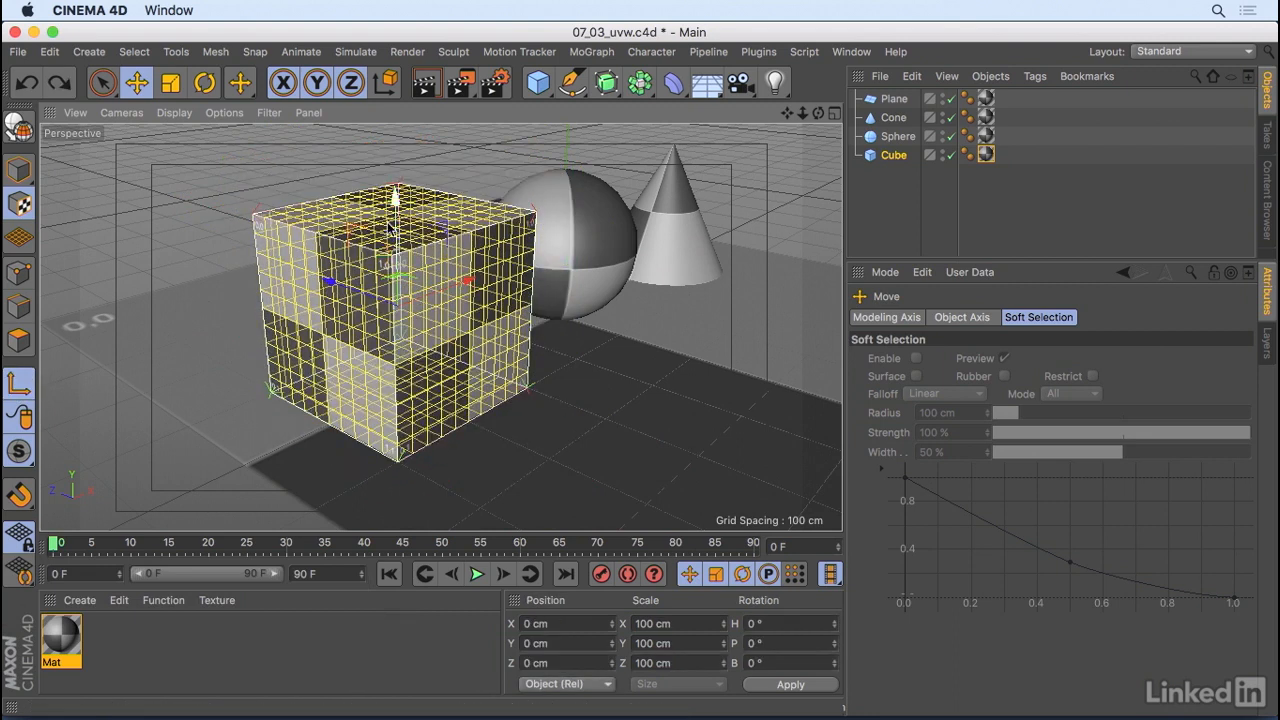
left_click_drag(493, 302, 508, 197, "alt")
key("r")
left_click_drag(428, 327, 380, 329)
left_click_drag(560, 309, 500, 229, "alt")
middle_click_drag(500, 229, 497, 334, "alt")
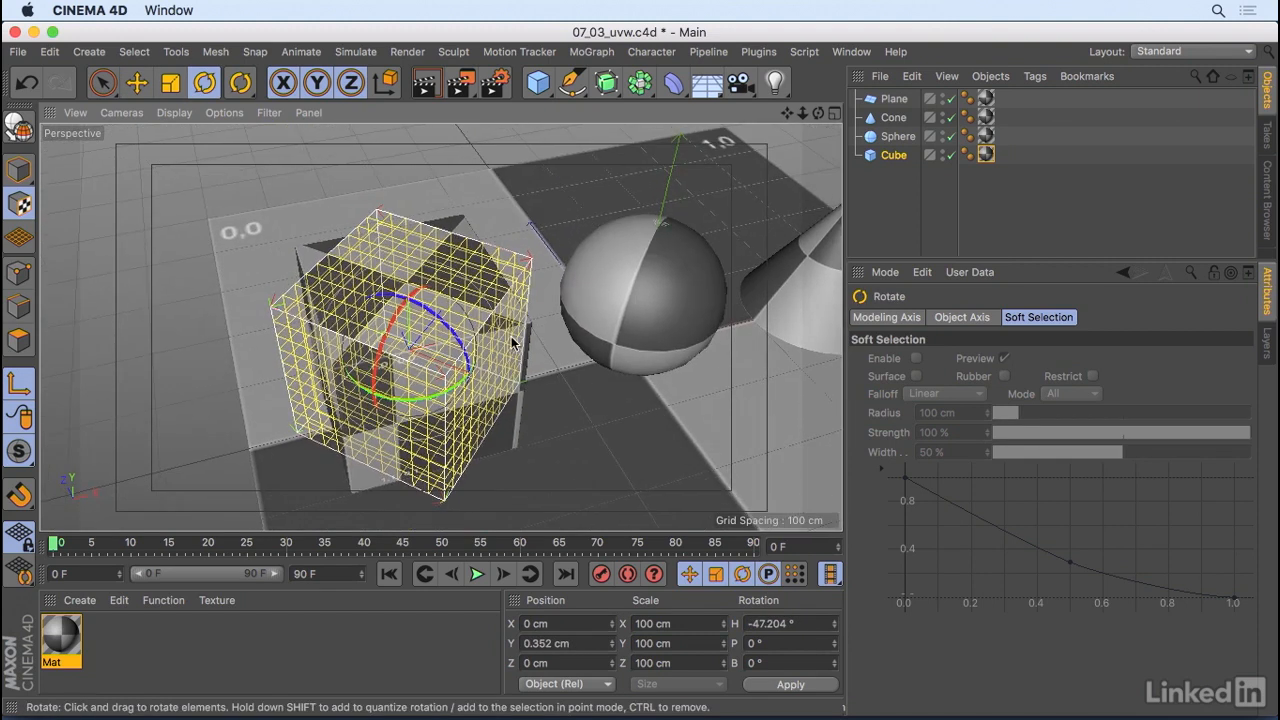
Fit the Cube's rotated cubic texture to the object
right_click(984, 157)
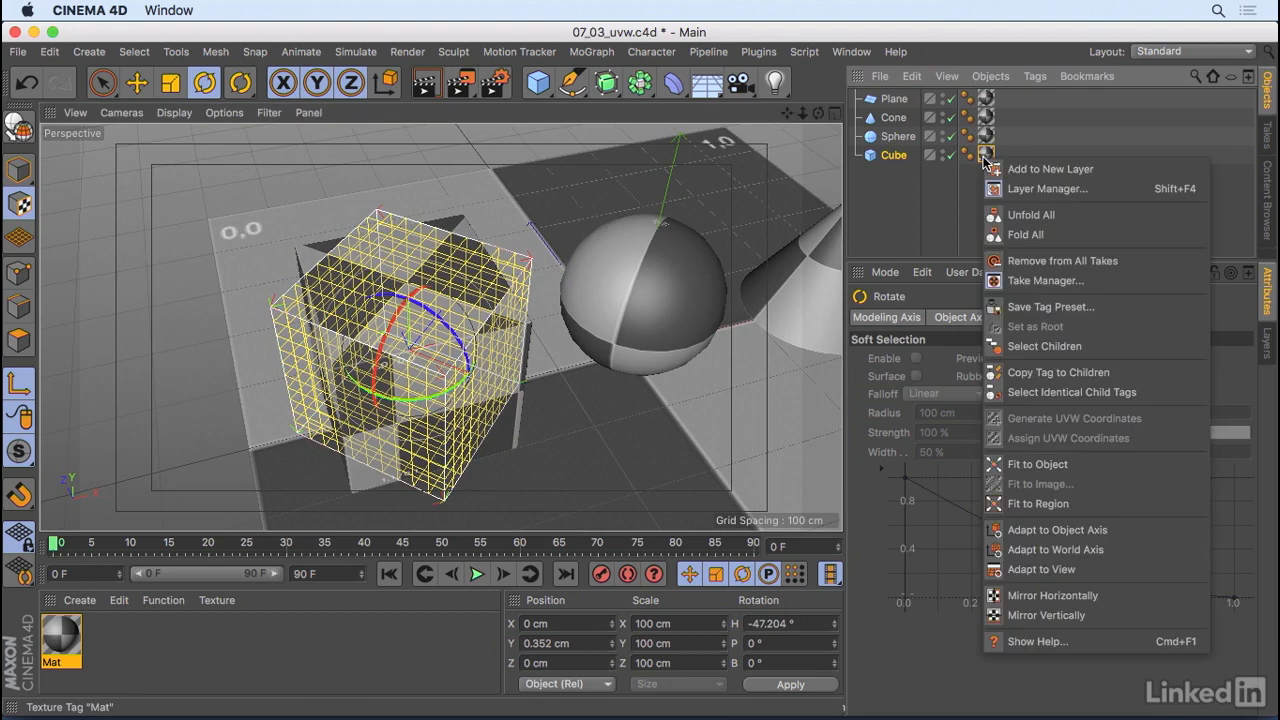
left_click(1063, 466)
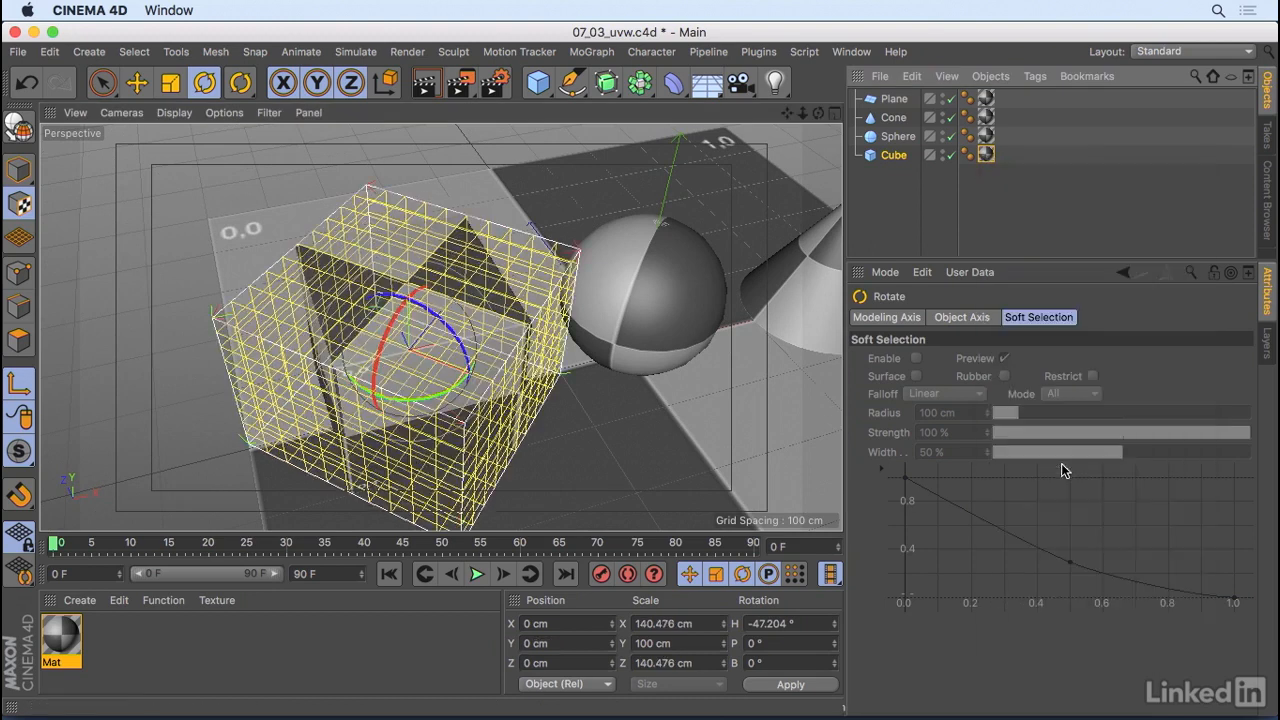
left_click_drag(460, 357, 420, 345, "alt")
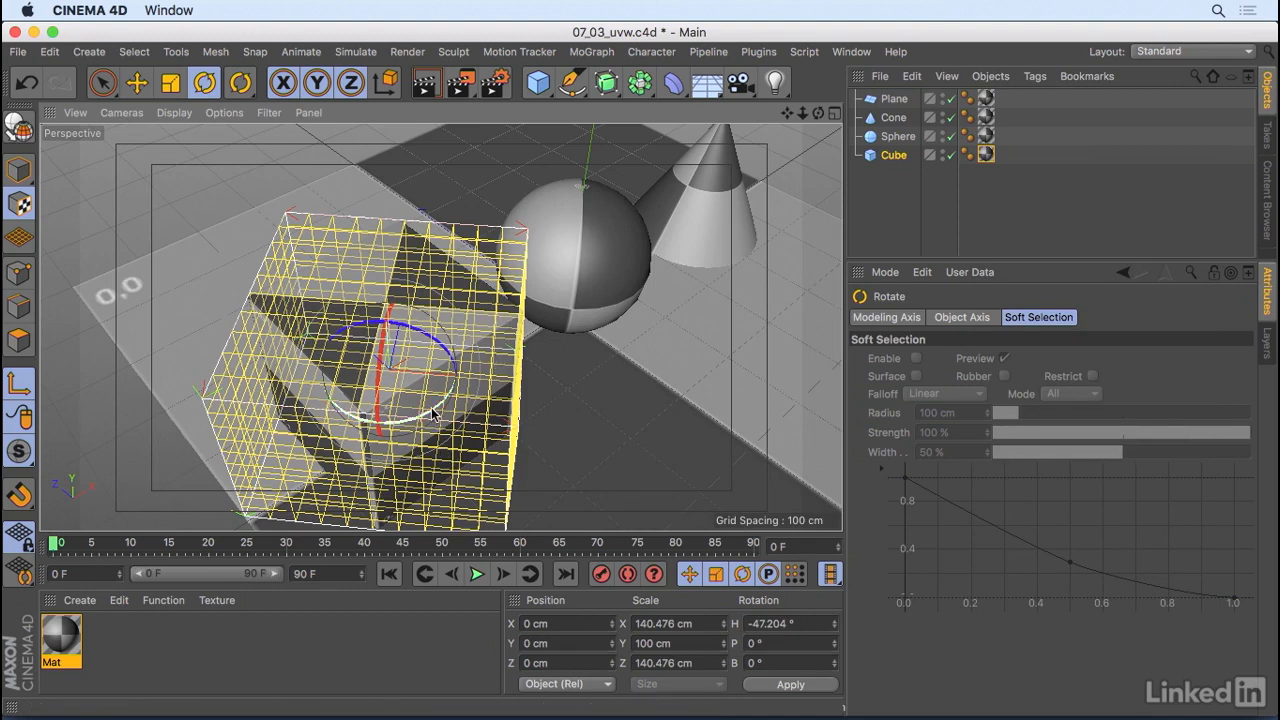
In the Cube texture tag's coordinates, set R.H to 0° and fit the texture to the object again
left_click(982, 157)
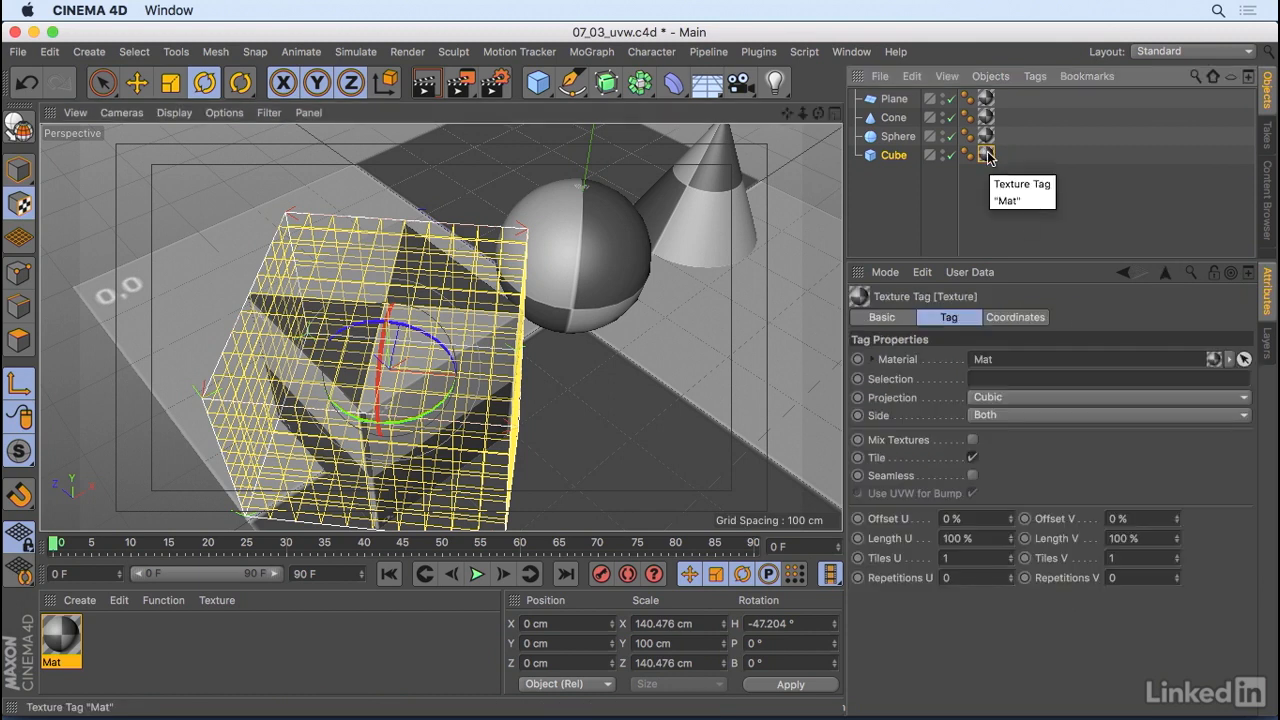
left_click(1015, 318)
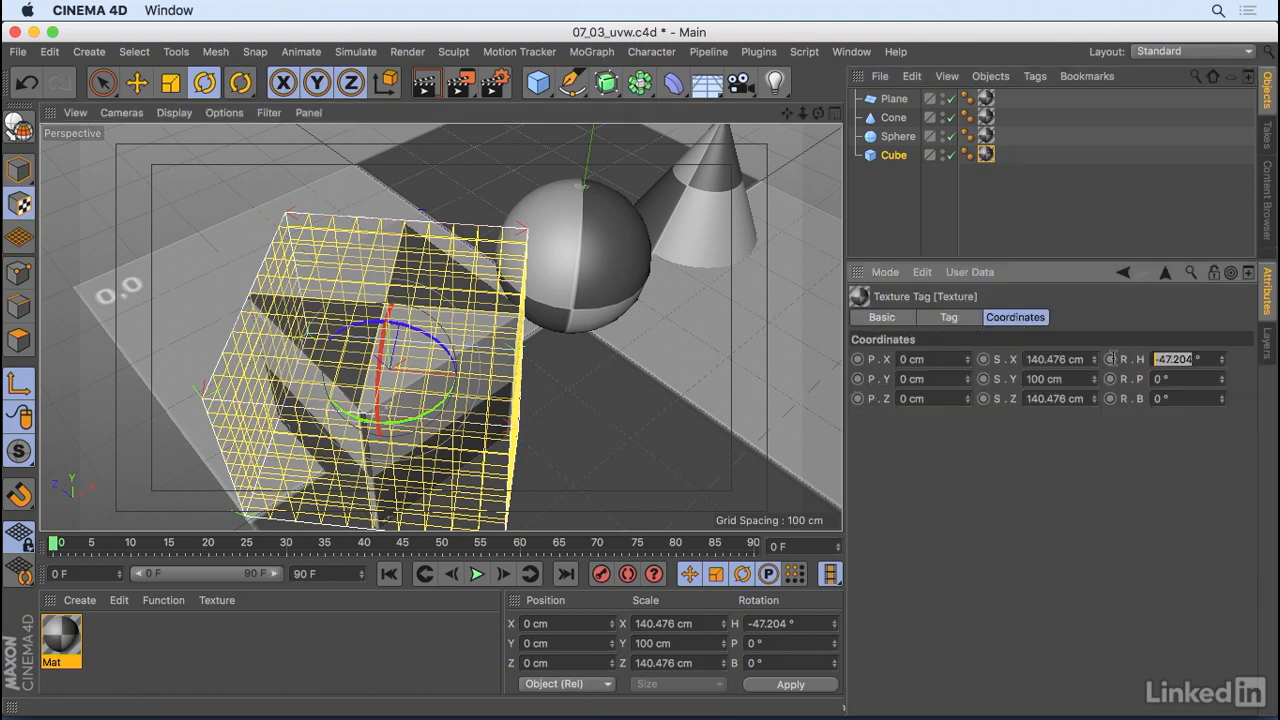
key("super+z")
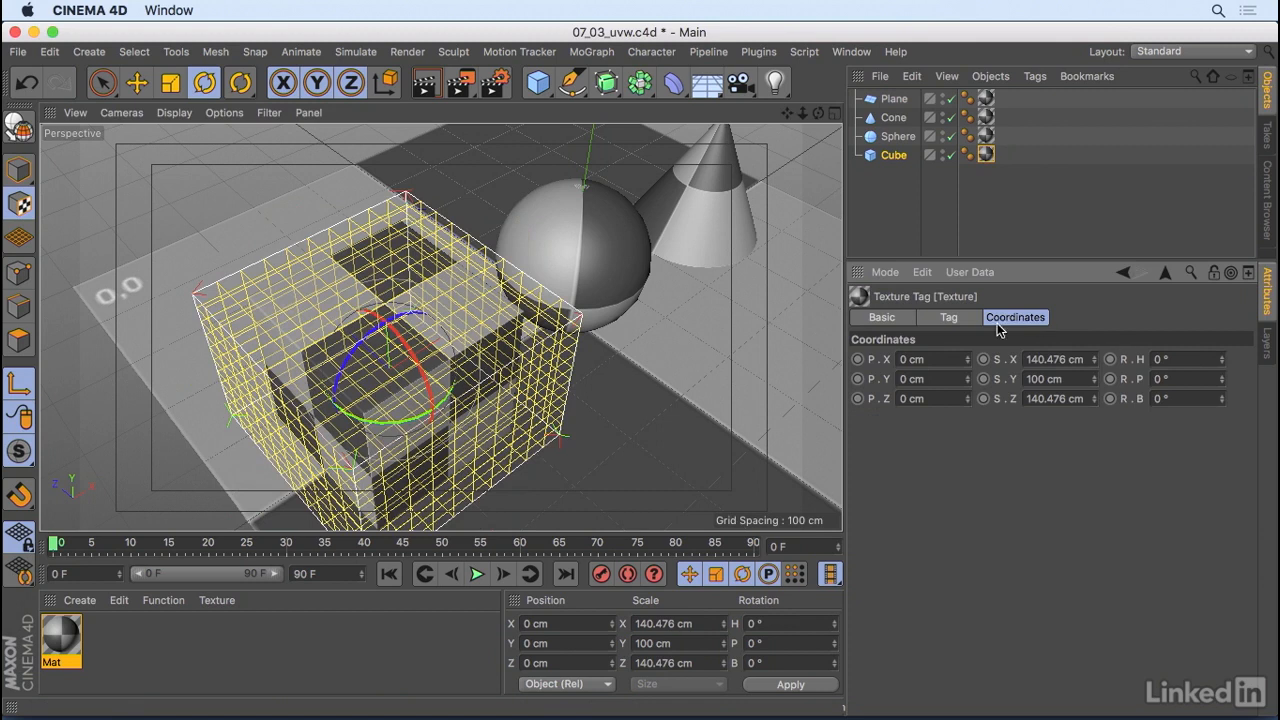
right_click(986, 156)
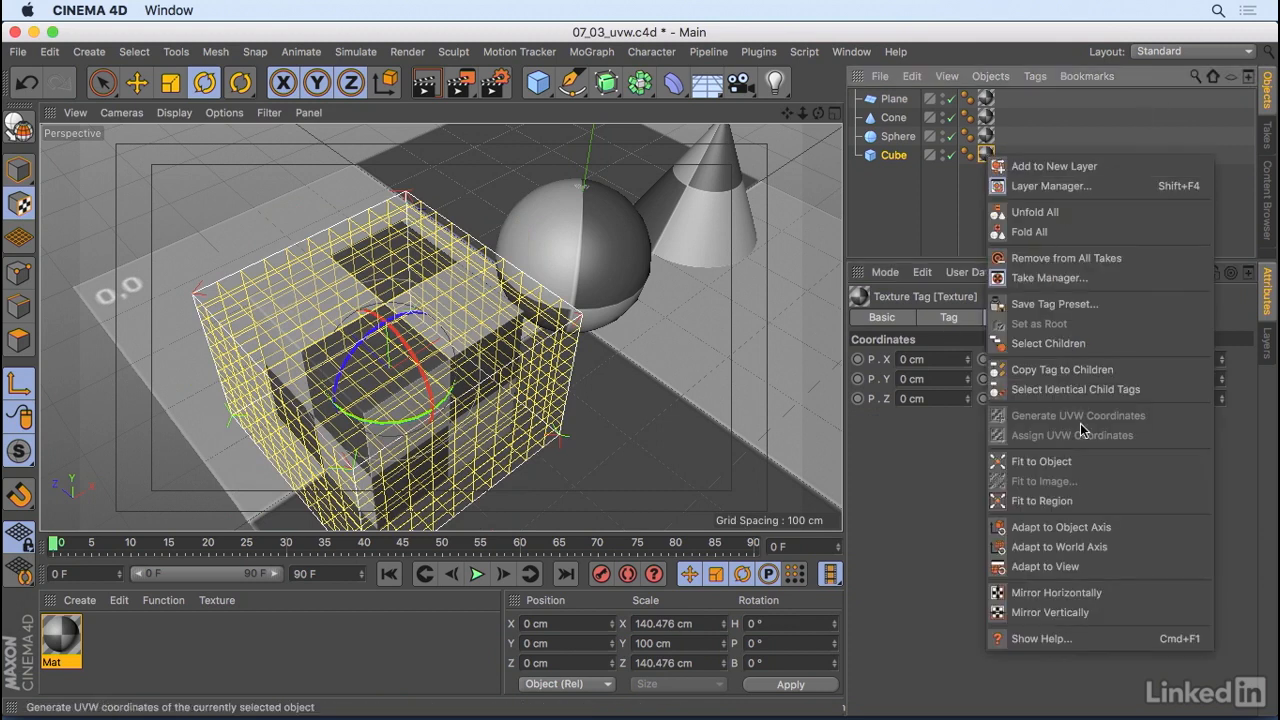
left_click(1043, 462)
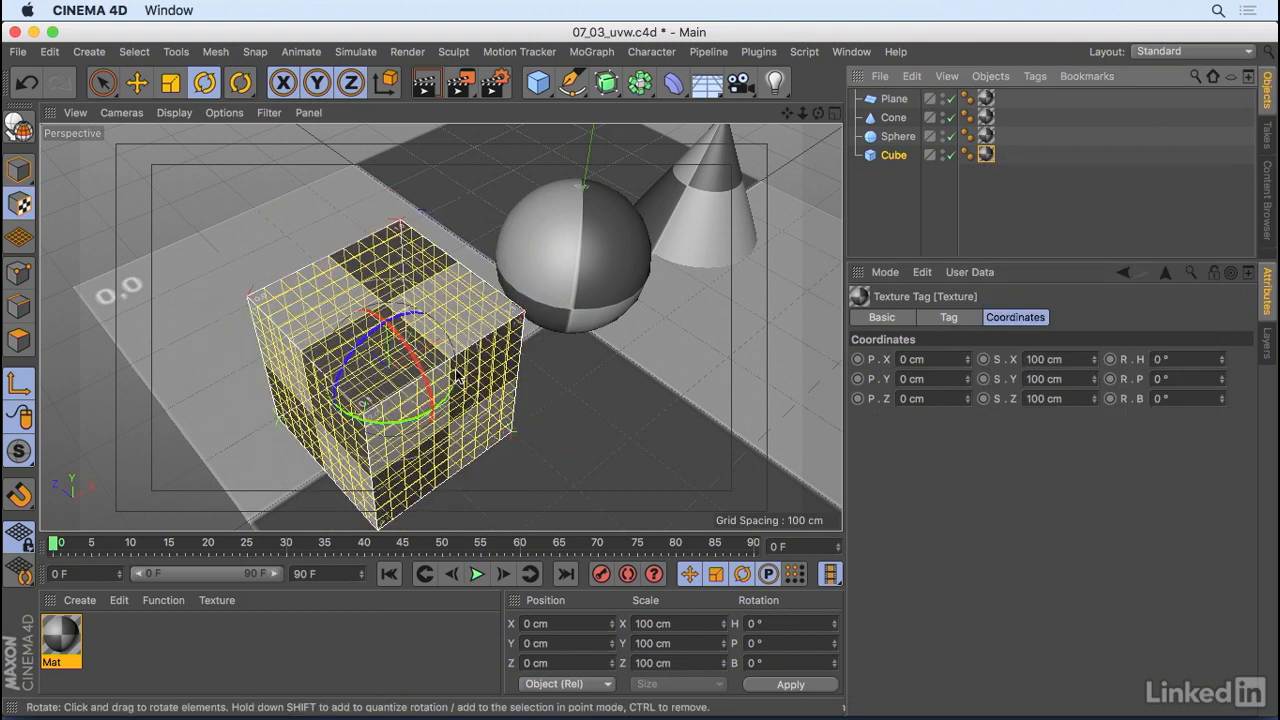
Set the projection in the Cone's texture tag to Cylindrical
left_click_drag(598, 385, 538, 371, "alt")
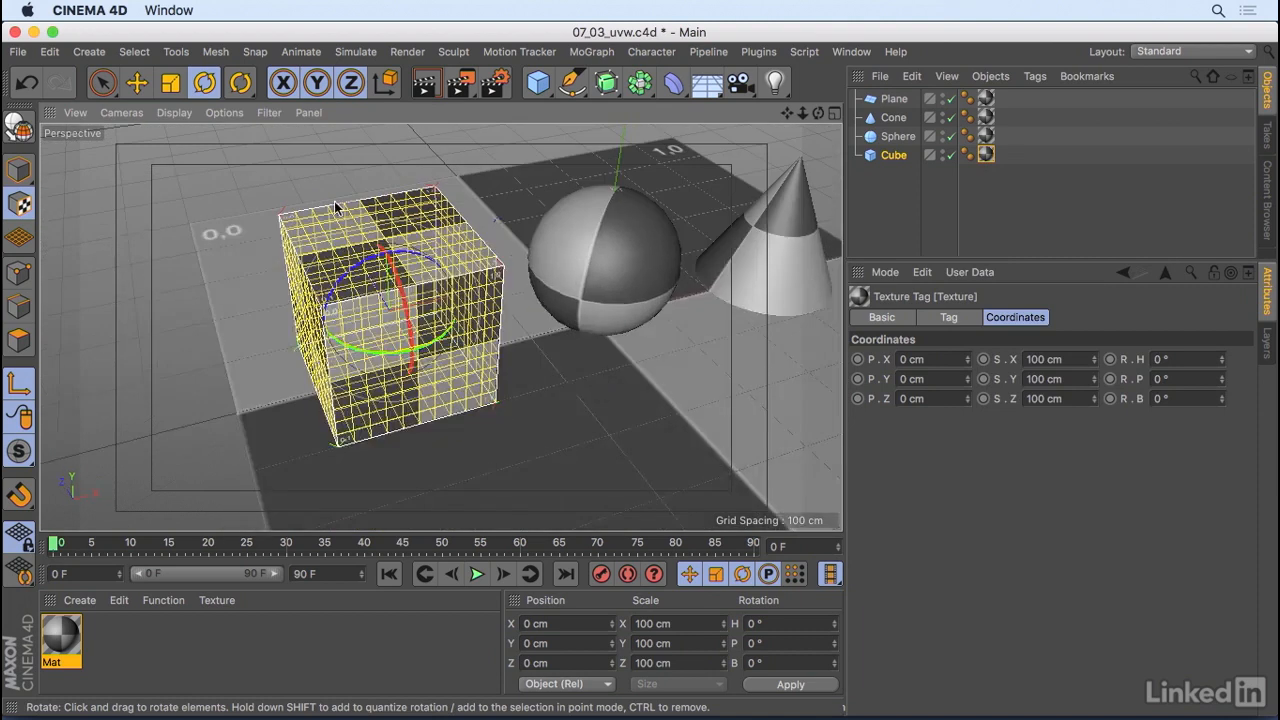
left_click_drag(697, 285, 673, 301, "alt")
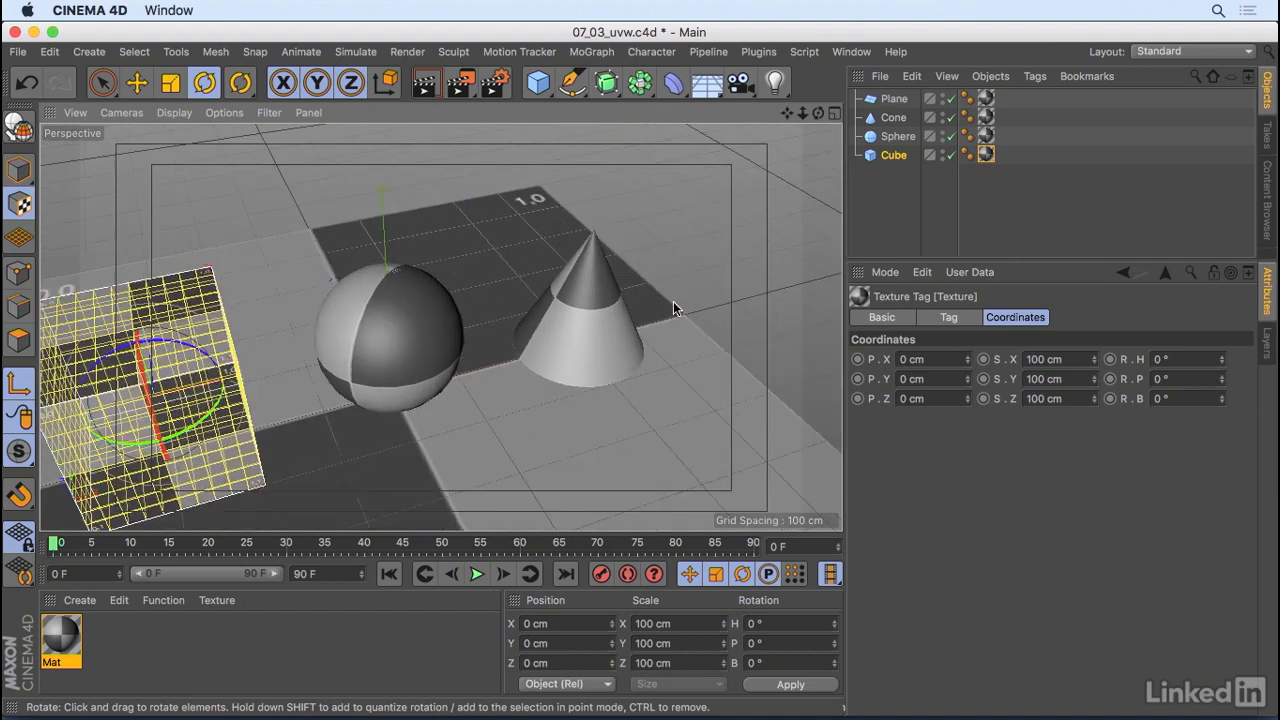
left_click(985, 117)
left_click_drag(736, 212, 600, 258, "alt")
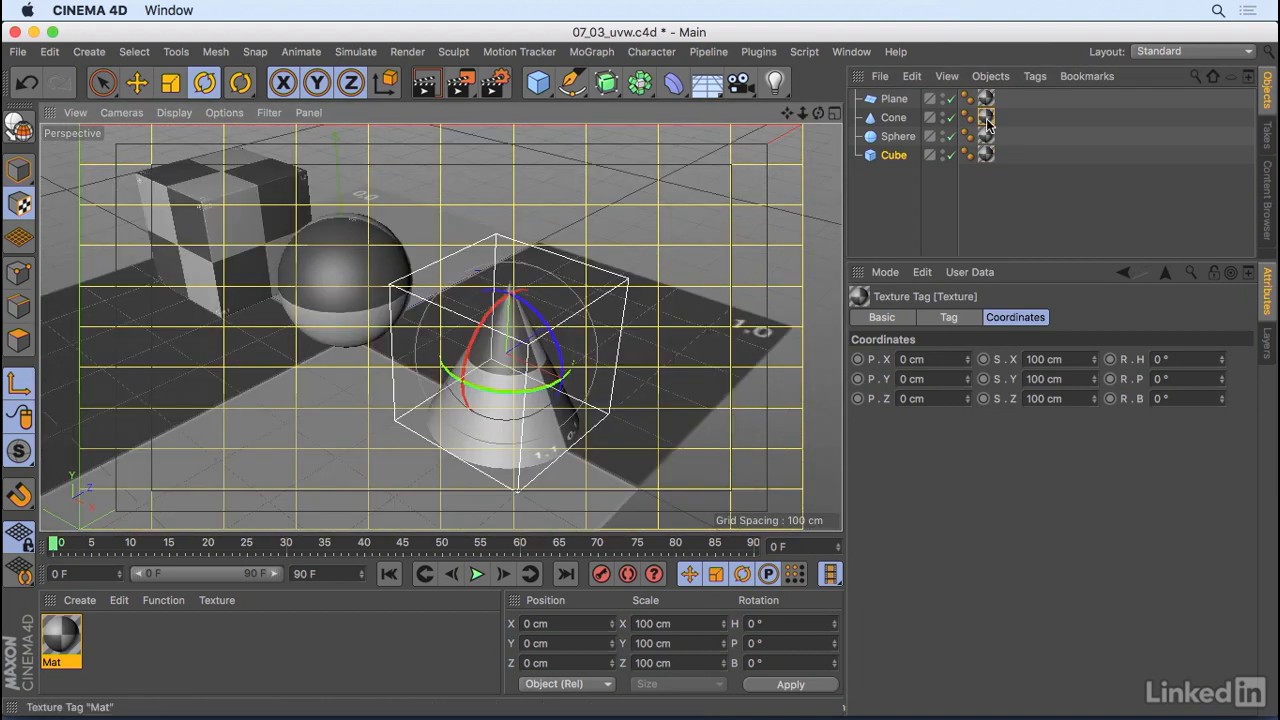
left_click(894, 117)
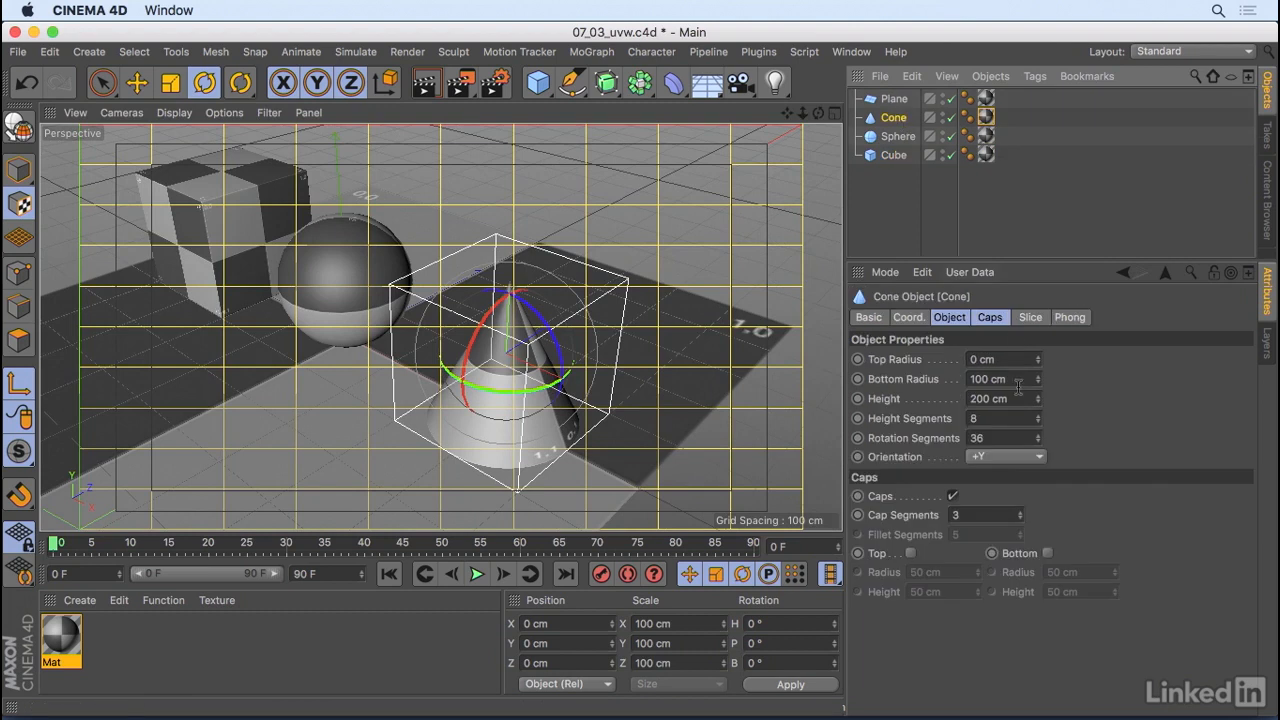
left_click(985, 117)
left_click(949, 317)
left_click(1010, 397)
left_click(1003, 434)
scroll(630, 380, "up", 3)
scroll(630, 380, "up", 2)
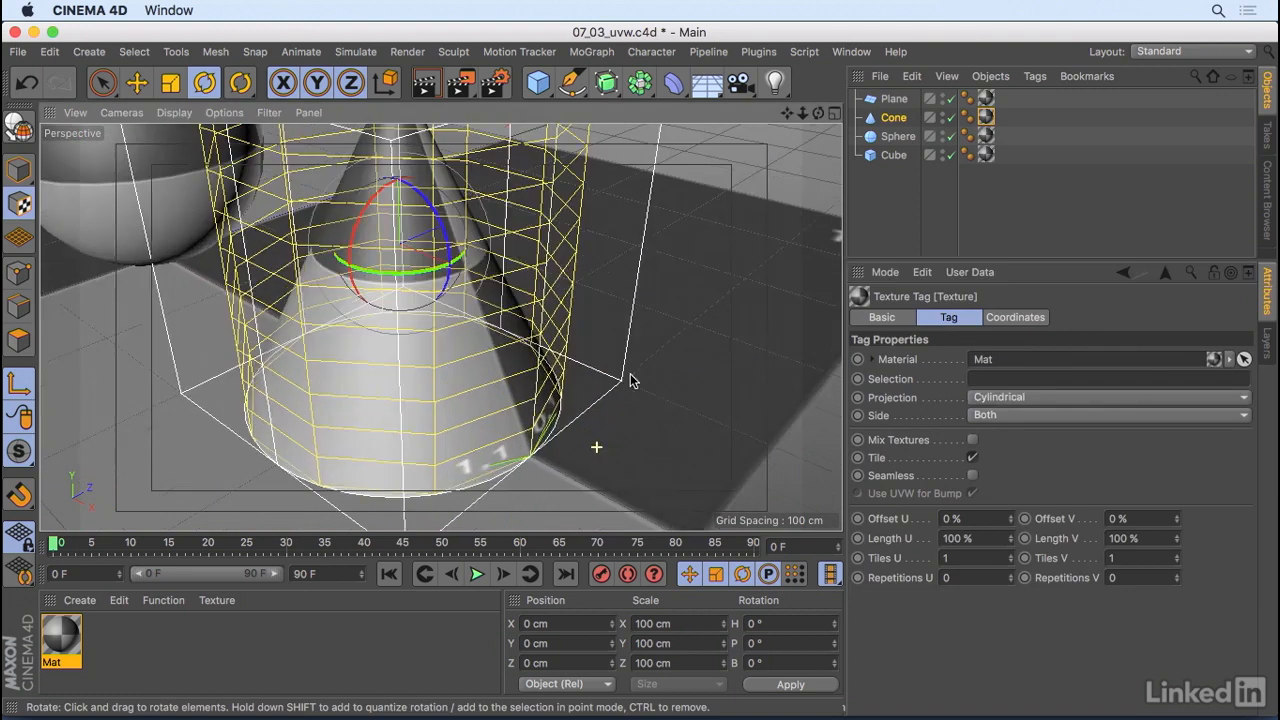
Switch the Cone's texture projection to UVW Mapping for comparison and return it to Cylindrical
left_click(1050, 397)
left_click(1050, 535)
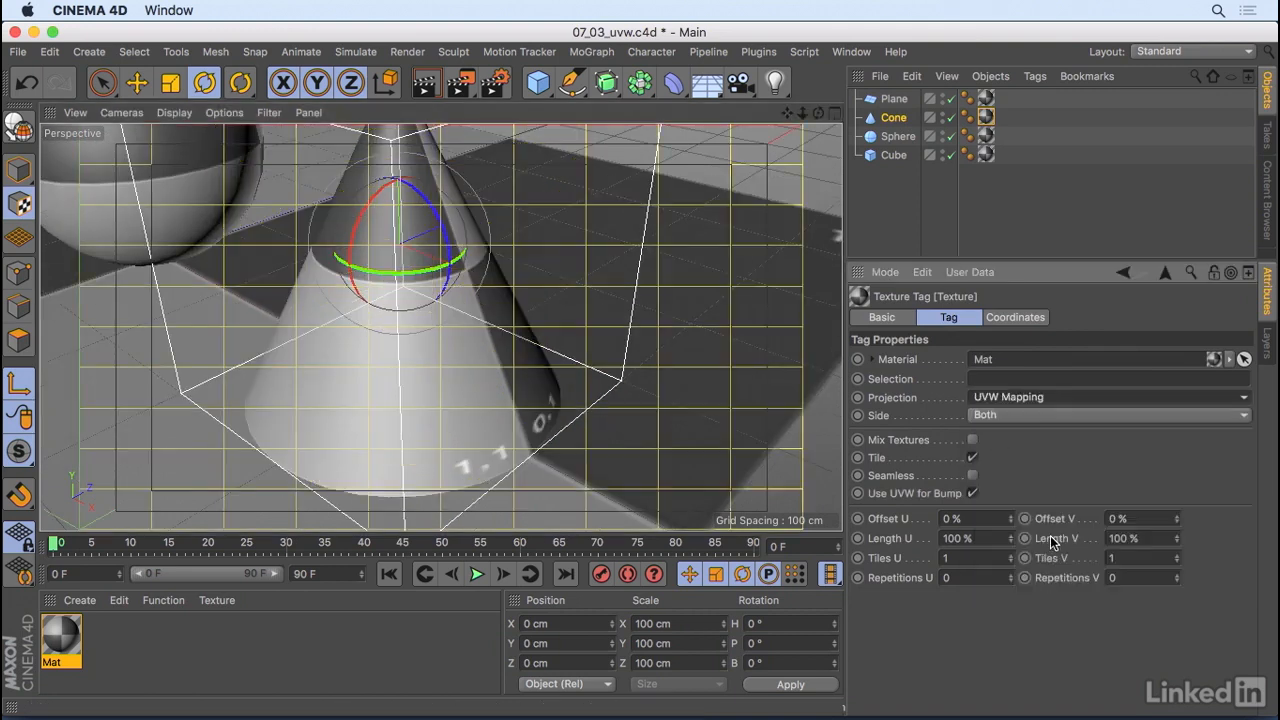
left_click(1016, 397)
left_click(1022, 435)
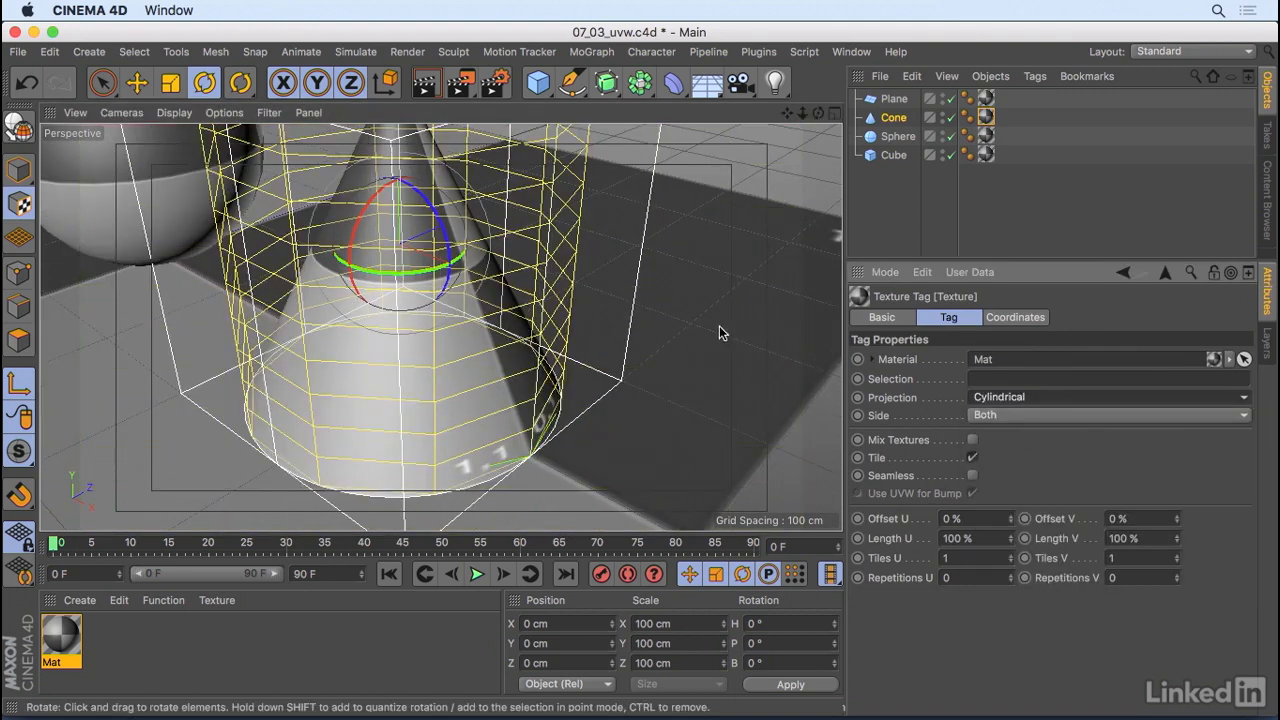
right_click_drag(709, 317, 666, 394, "alt")
left_click_drag(673, 312, 683, 350, "alt")
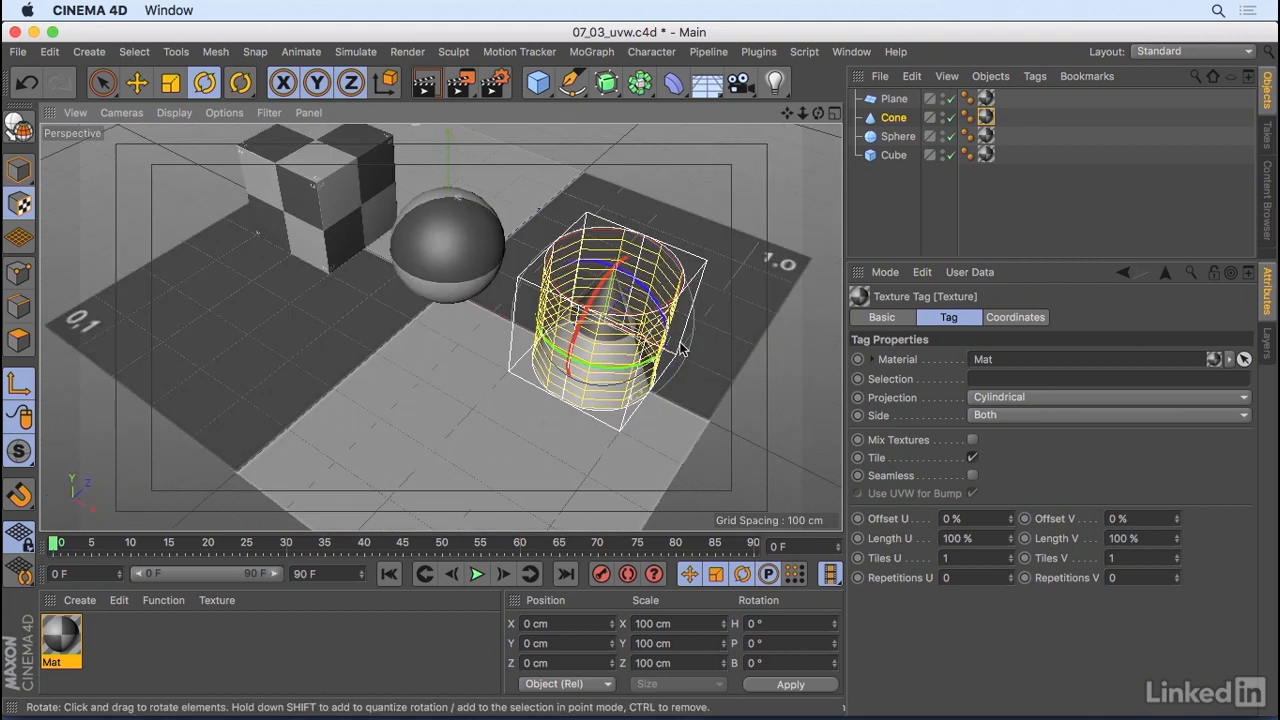
Set the projection in the Cube's texture tag to Flat and view its projection plane up close
left_click(1033, 399)
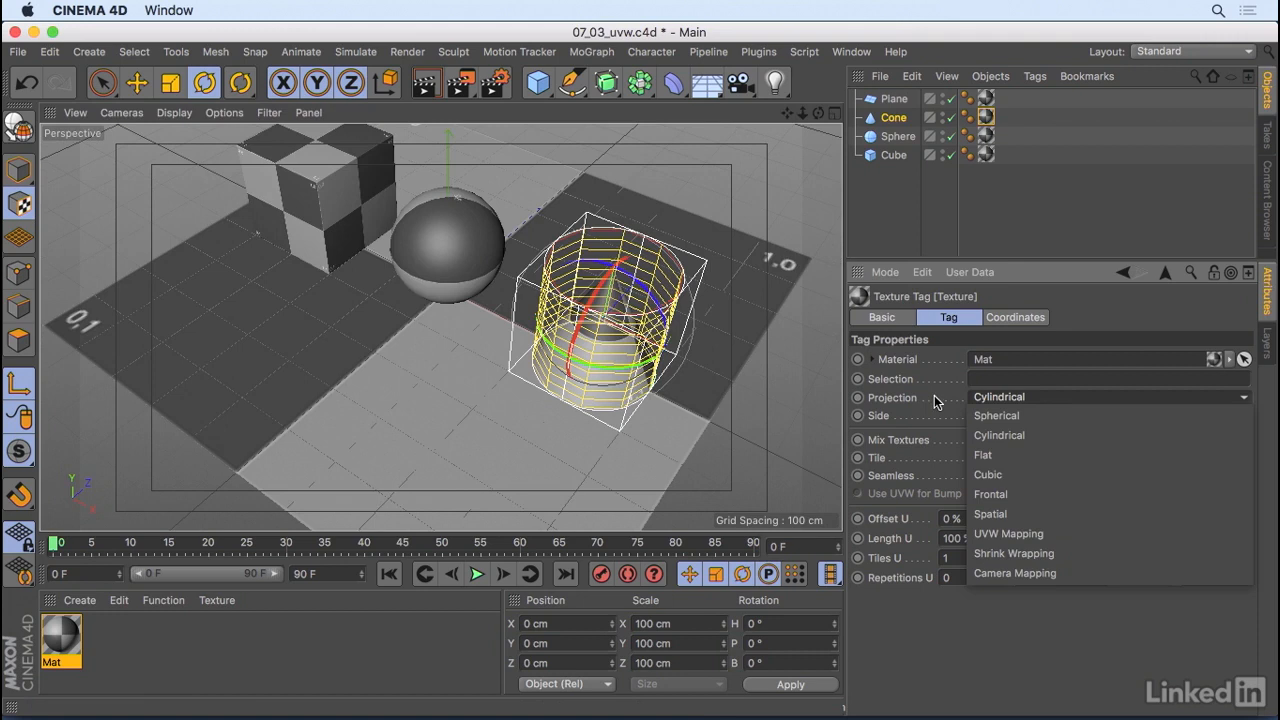
left_click(978, 455)
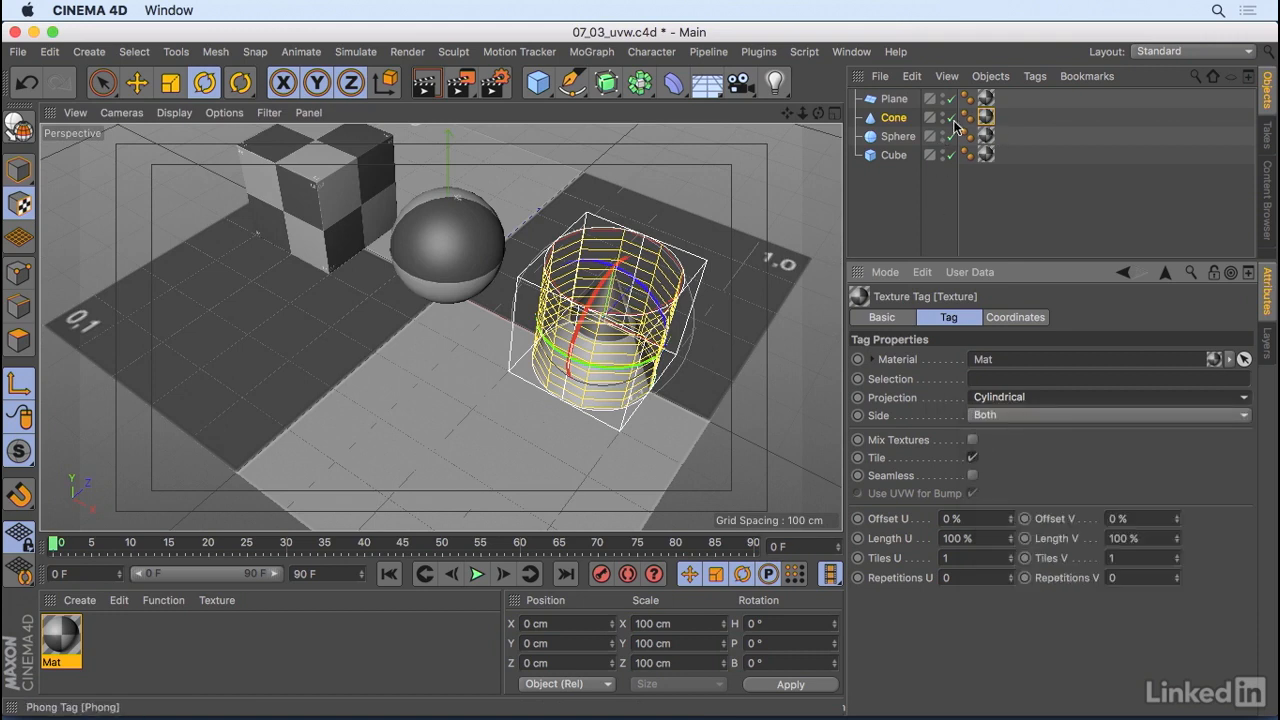
left_click(894, 157)
left_click(985, 154)
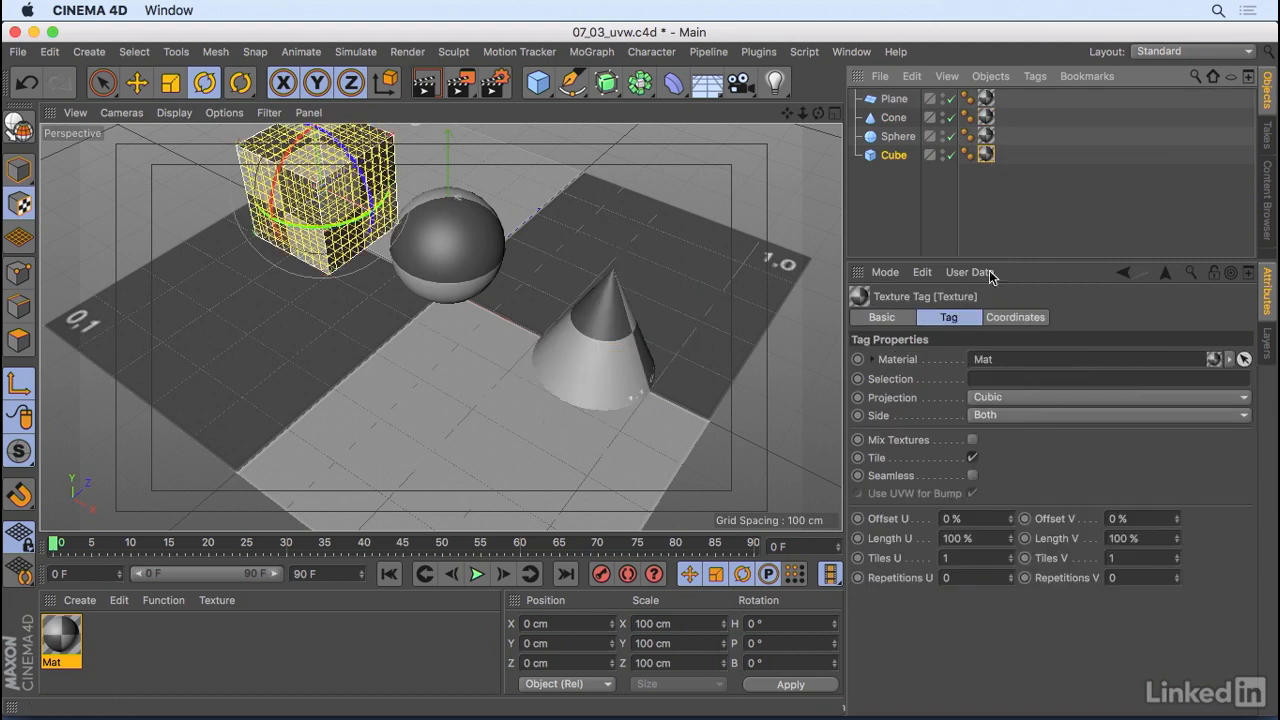
left_click(1020, 398)
left_click(1014, 456)
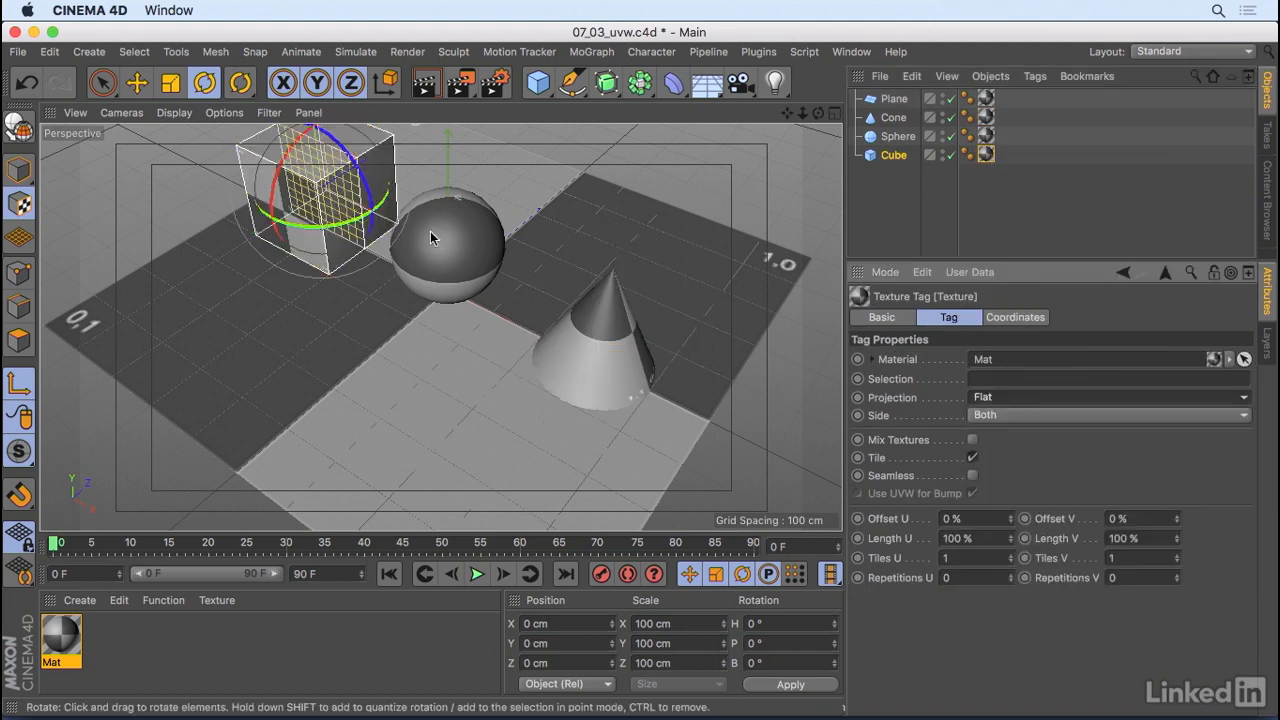
left_click_drag(404, 242, 450, 268, "alt")
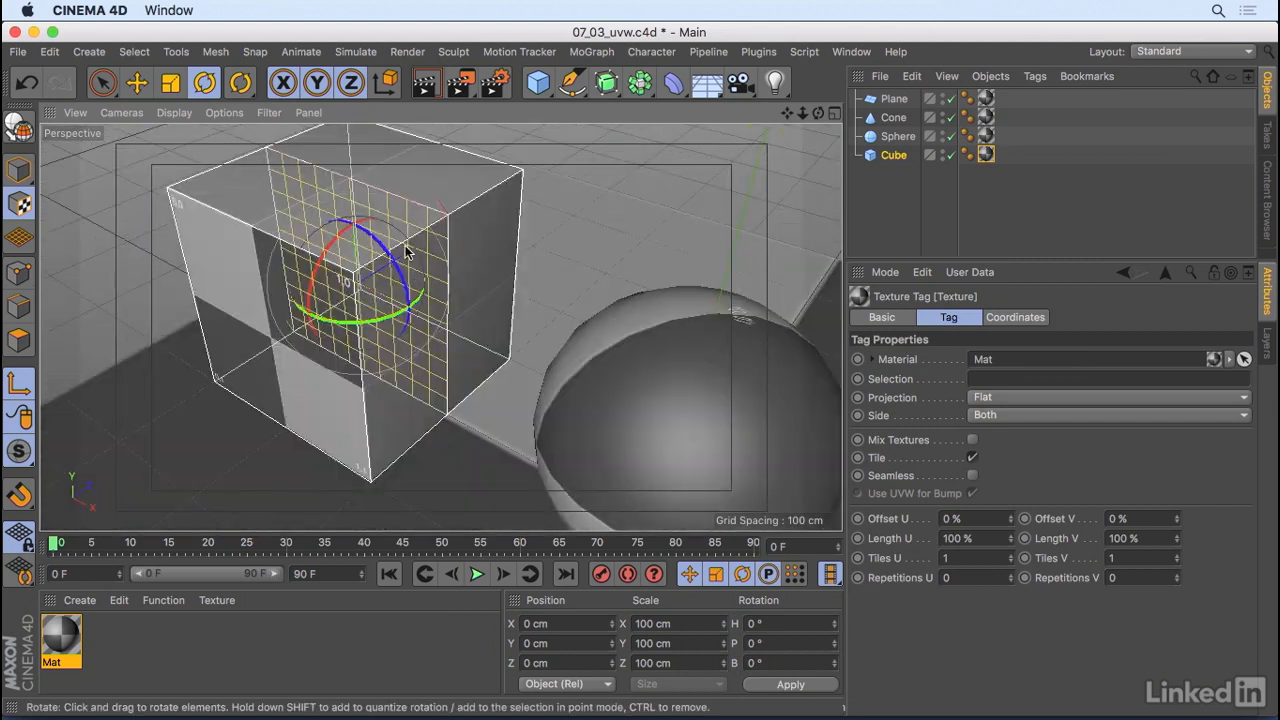
Move the Cube's flat texture projection along Z to about -95 cm, at the cube's front face
key("e")
left_click_drag(426, 249, 330, 288)
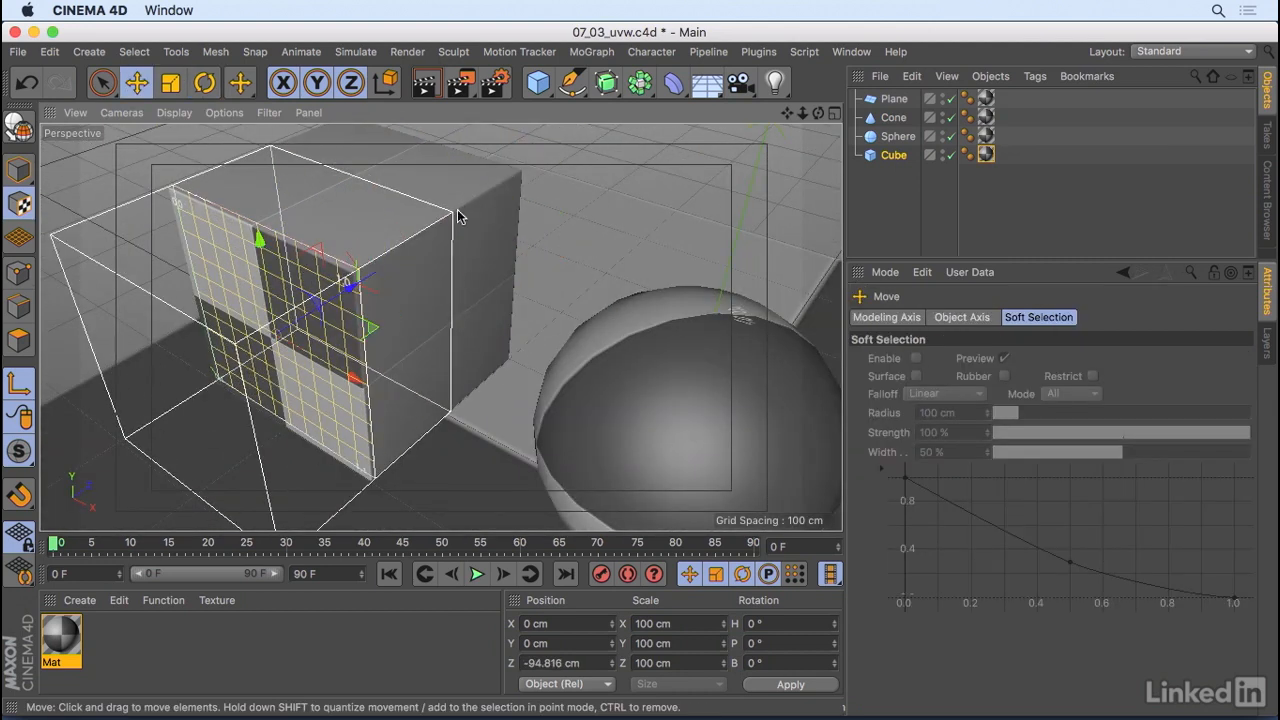
left_click_drag(458, 320, 331, 360, "alt")
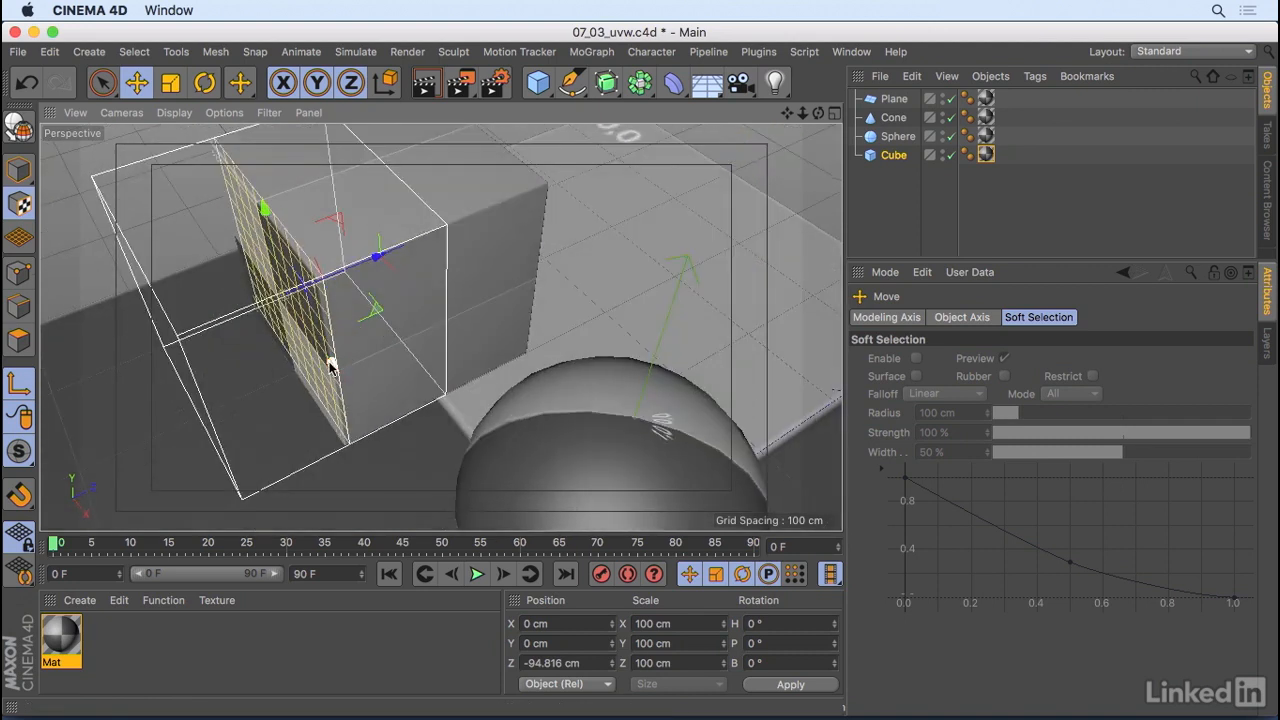
left_click_drag(508, 291, 292, 355, "alt")
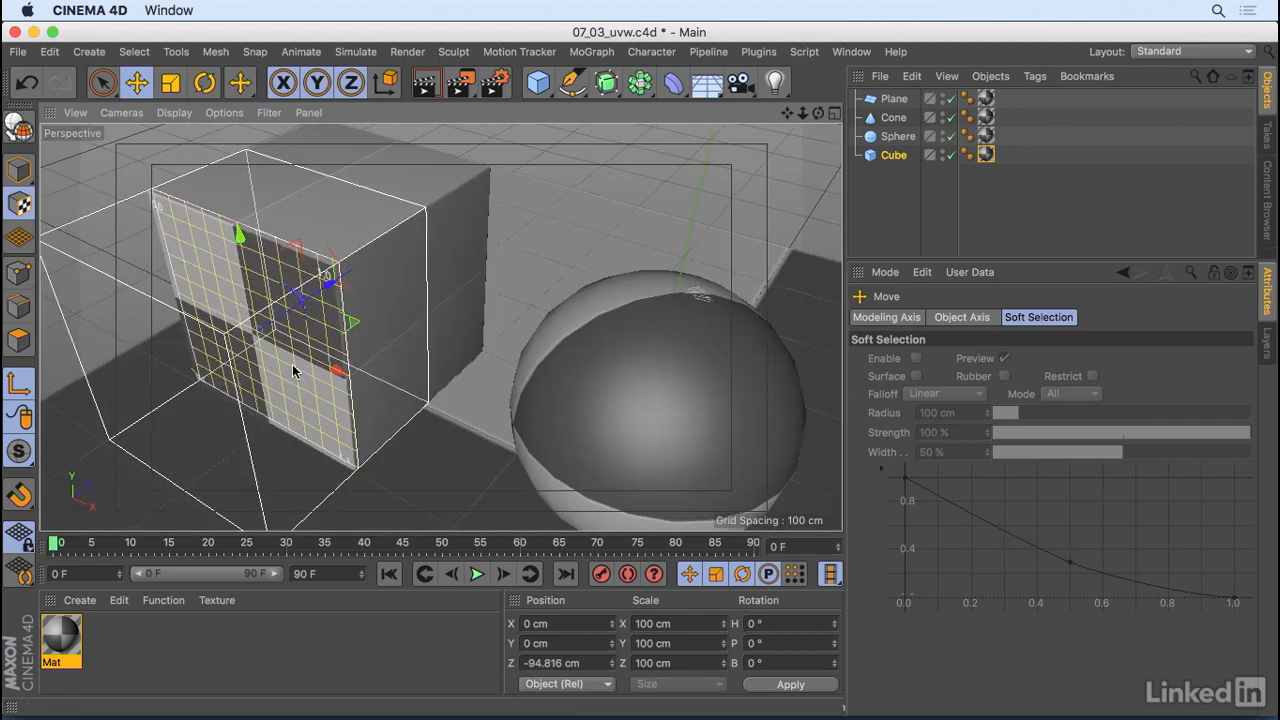
Rotate the Cube's flat projection to a heading of about 36° and move it to about X 66 cm, Z -47 cm
key("r")
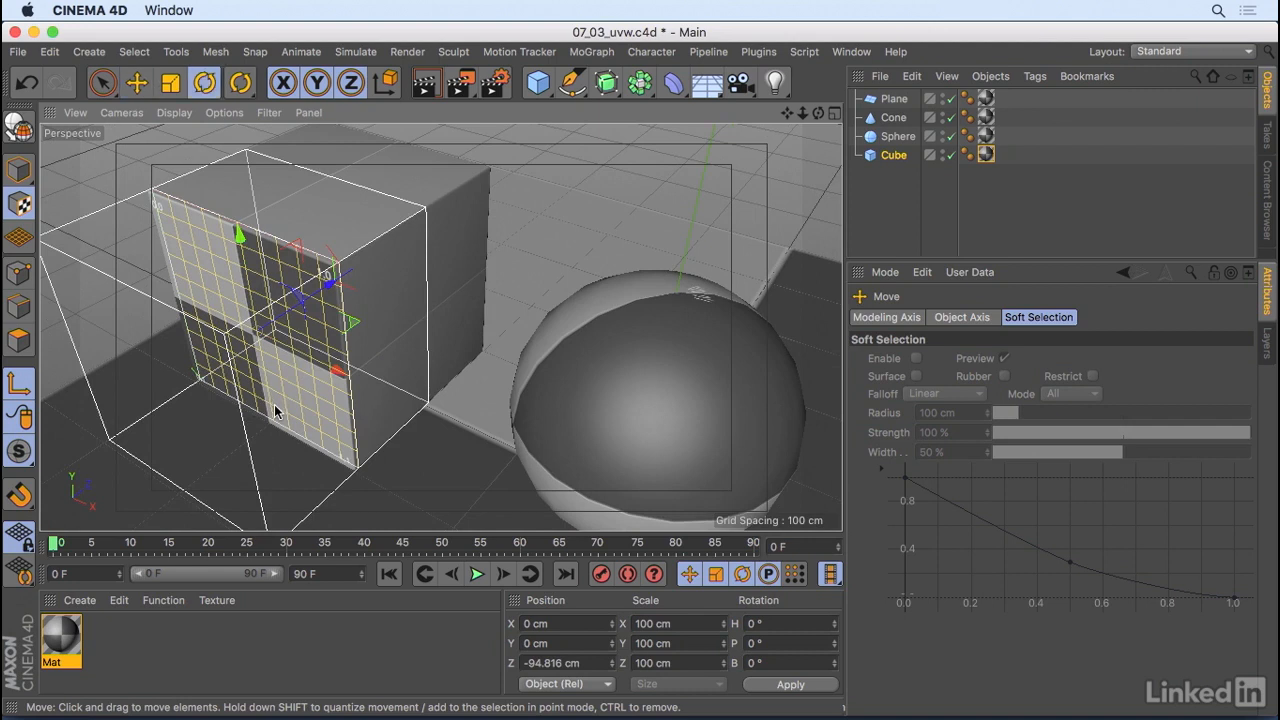
left_click_drag(248, 428, 433, 358)
key("e")
mouse_move(603, 305)
left_mouse_down("alt")
mouse_move(600, 271)
mouse_move(624, 243)
mouse_move(619, 298)
left_mouse_up("alt")
scroll(640, 302, "down", 5)
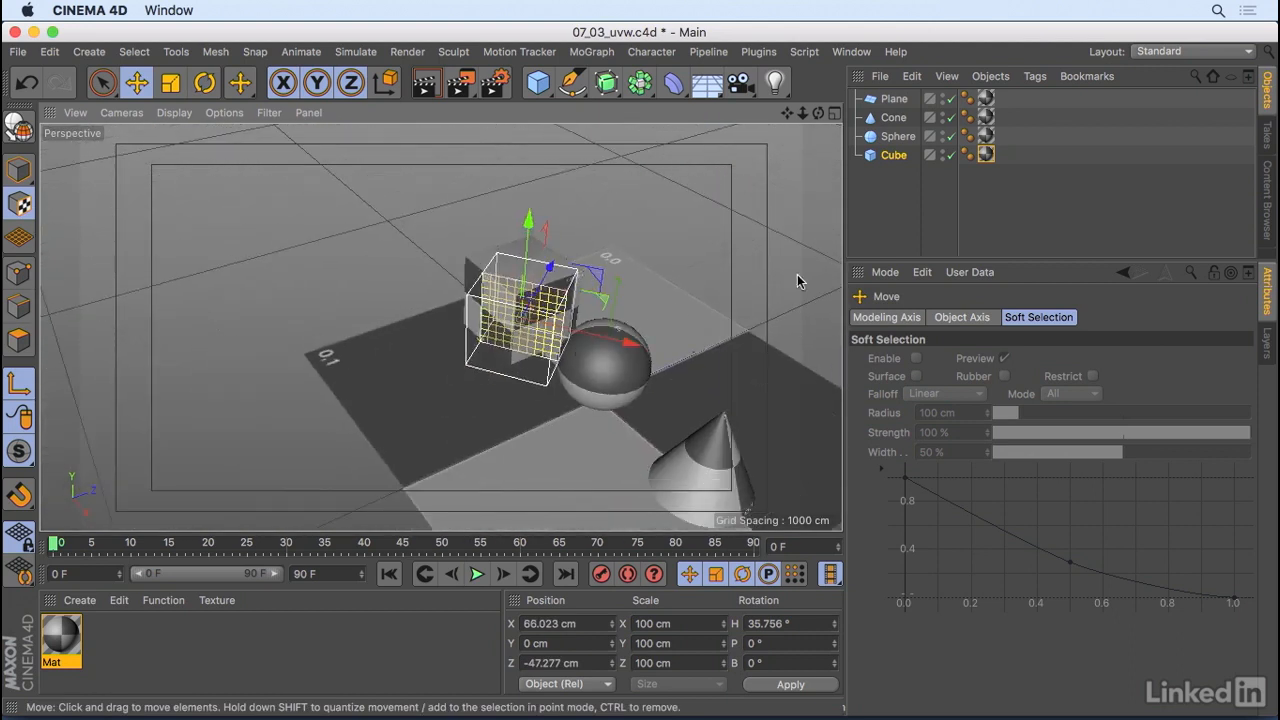
Set the projection in the Cube's texture tag to Frontal and check it from a different viewing angle
left_click(986, 155)
left_click(996, 398)
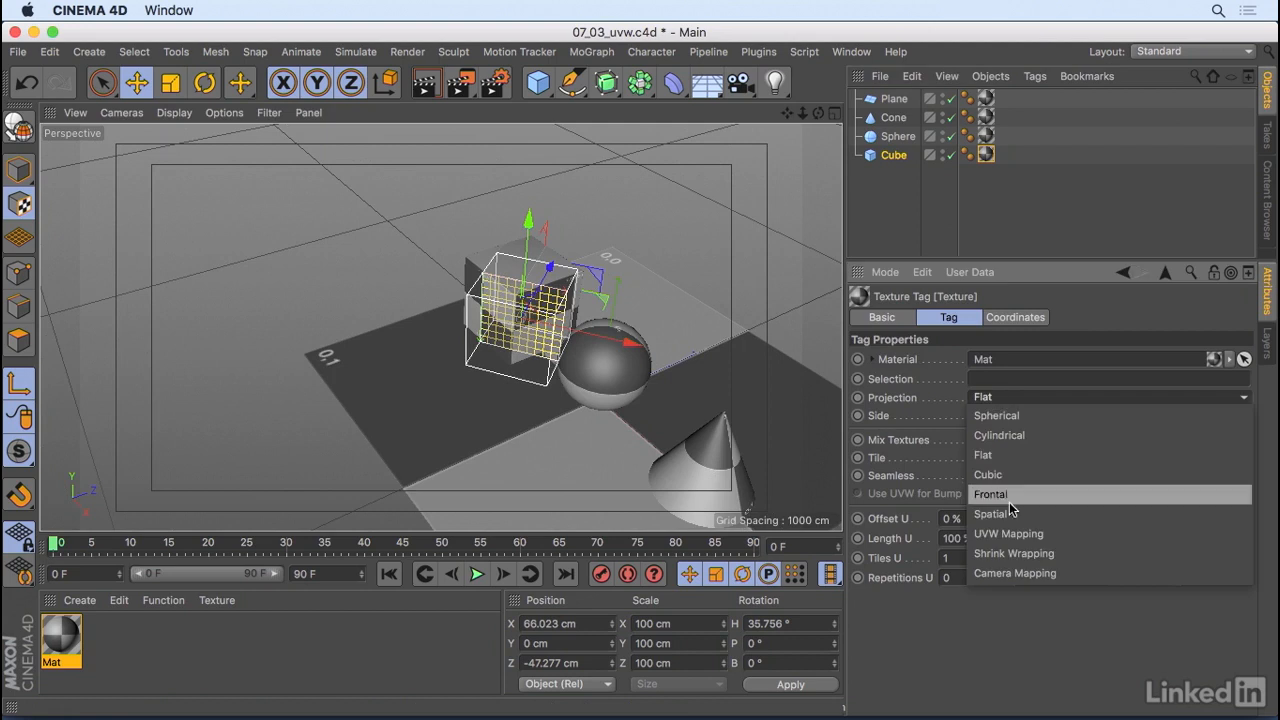
left_click(1013, 500)
left_click_drag(490, 441, 530, 480, "alt")
Set the Cube's texture projection to Camera Mapping and add a camera below the Cube in the object list
left_click(1010, 398)
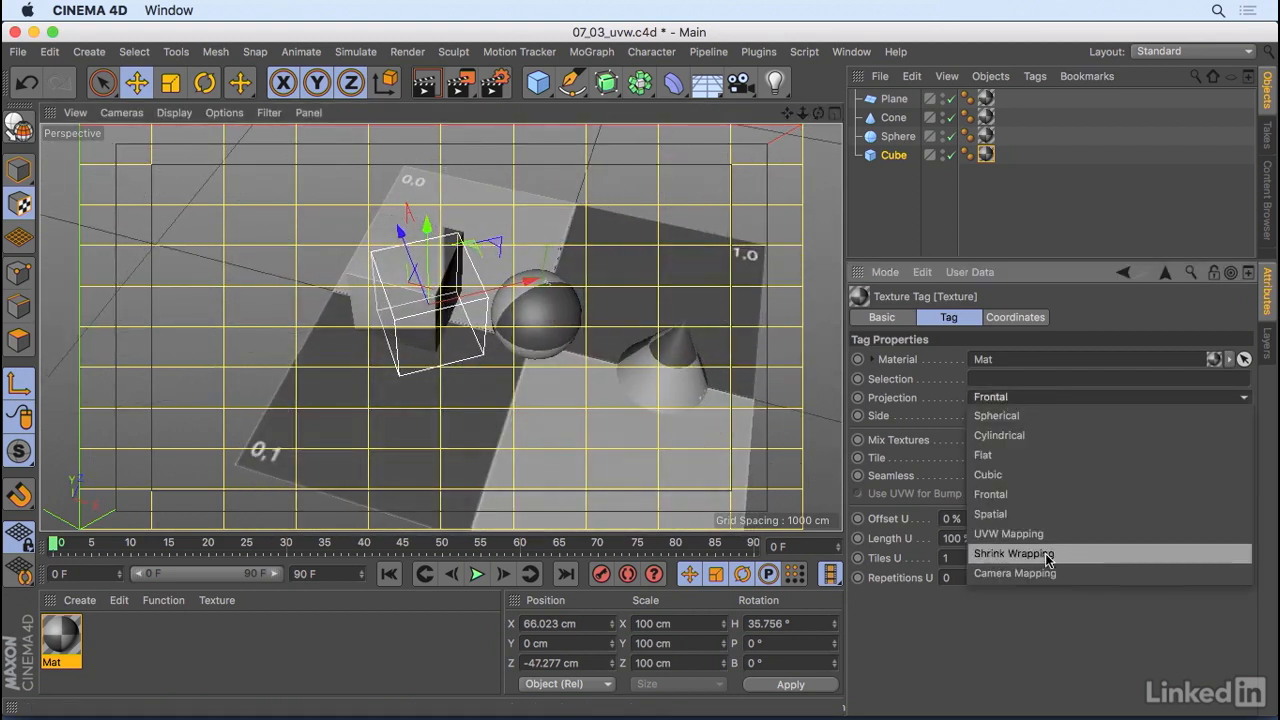
left_click(1046, 576)
left_click_drag(575, 328, 543, 254, "alt")
left_click(744, 86)
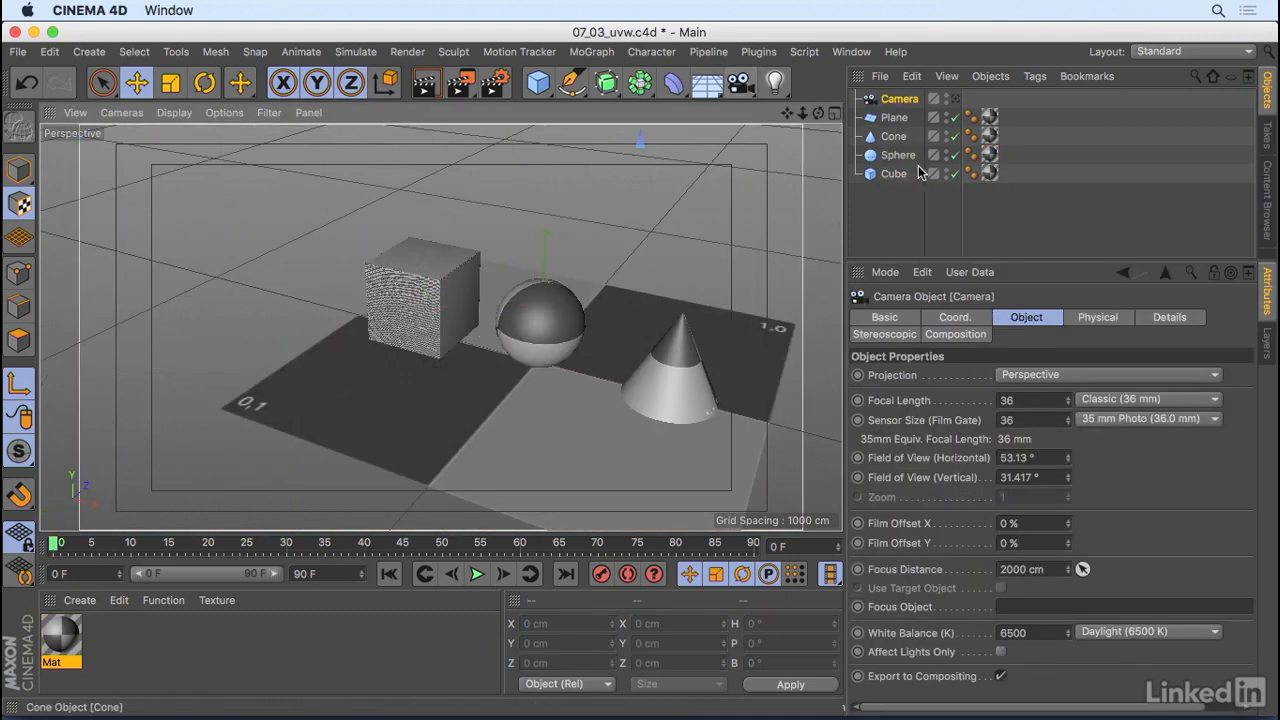
left_click_drag(898, 99, 905, 180)
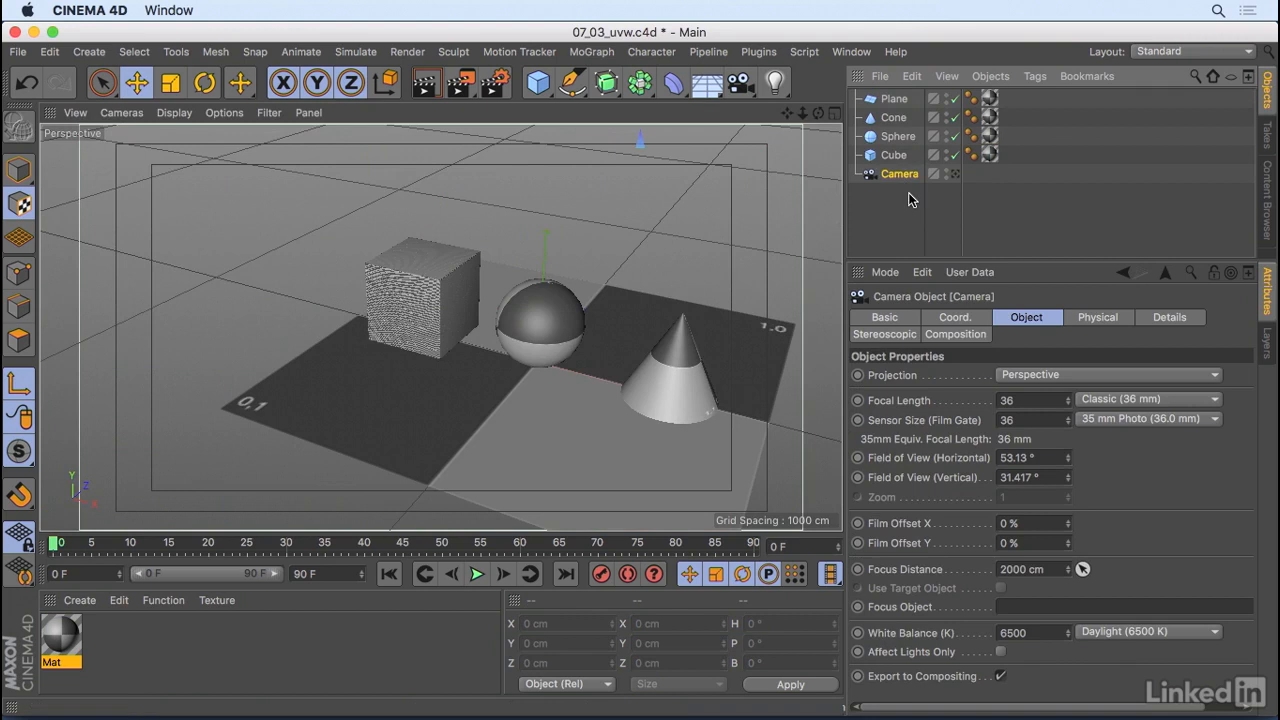
Assign the new camera to the Cube's texture tag and calculate the projection's film aspect
left_click(989, 155)
left_click_drag(905, 176, 922, 278)
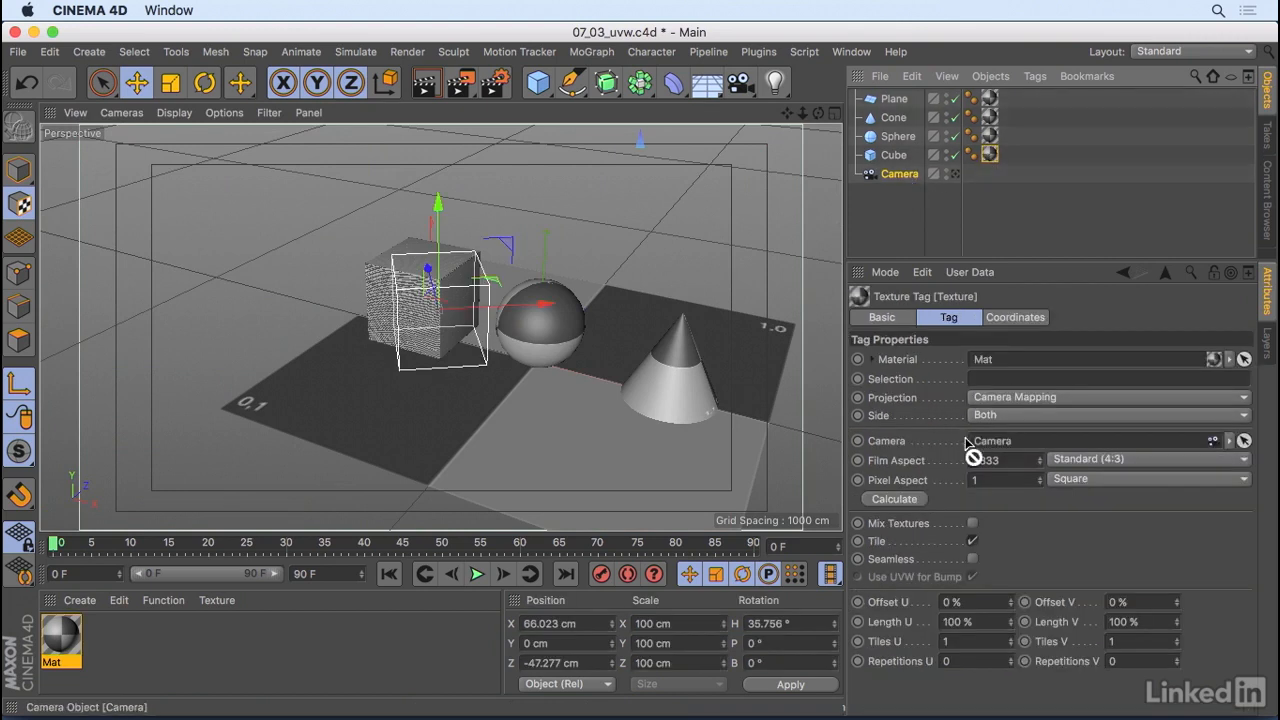
left_click_drag(995, 450, 995, 448)
left_click(896, 502)
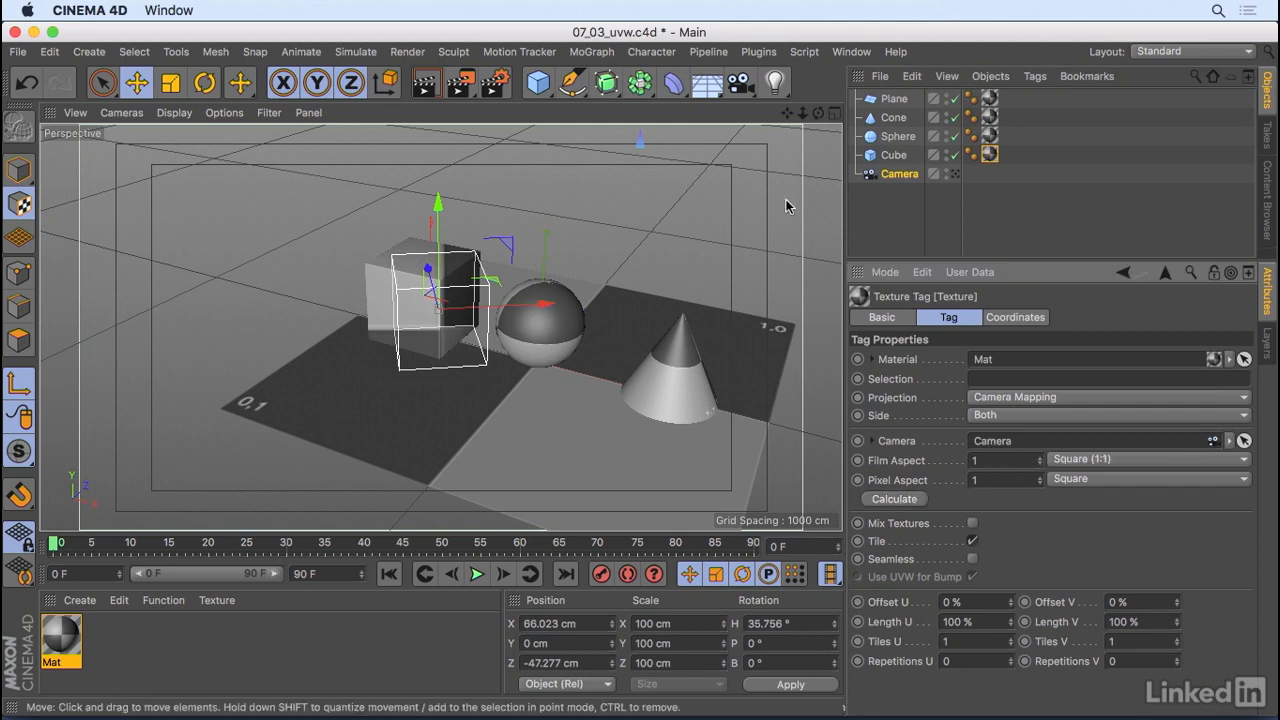
Compare the cube's camera-mapped texture through the camera and from outside the camera view
left_click(954, 174)
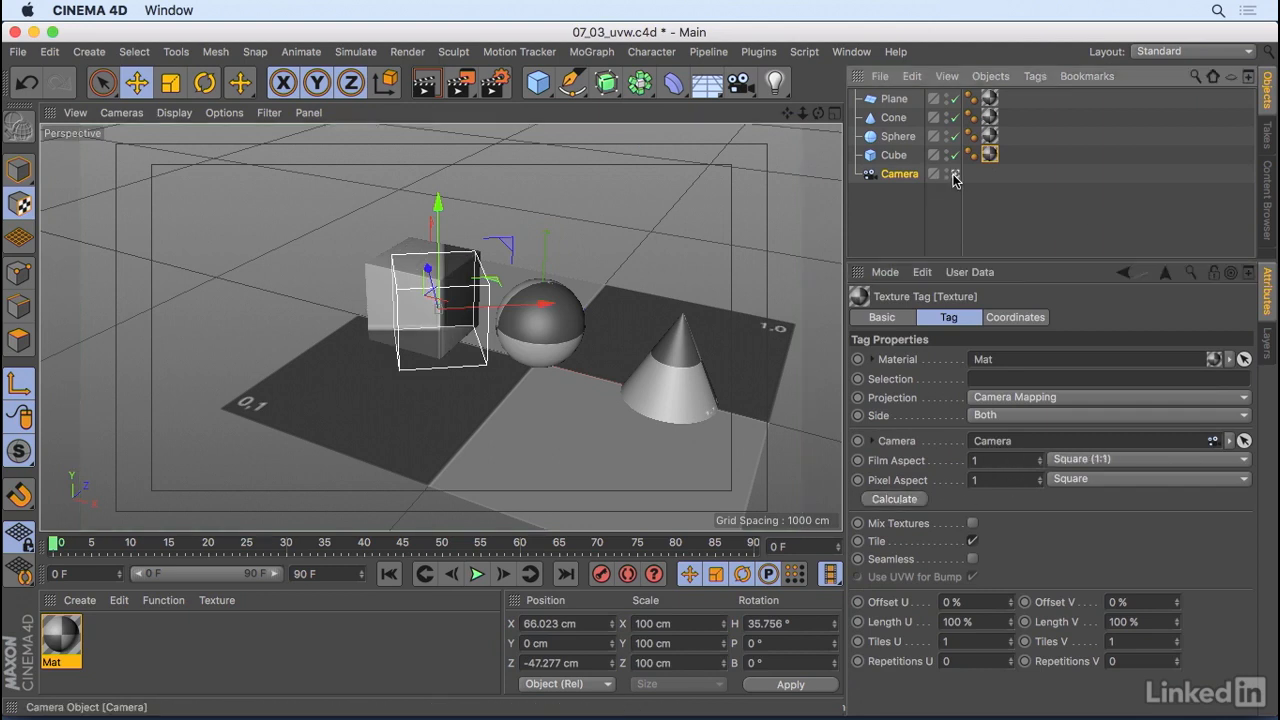
left_click_drag(819, 113, 1020, 112)
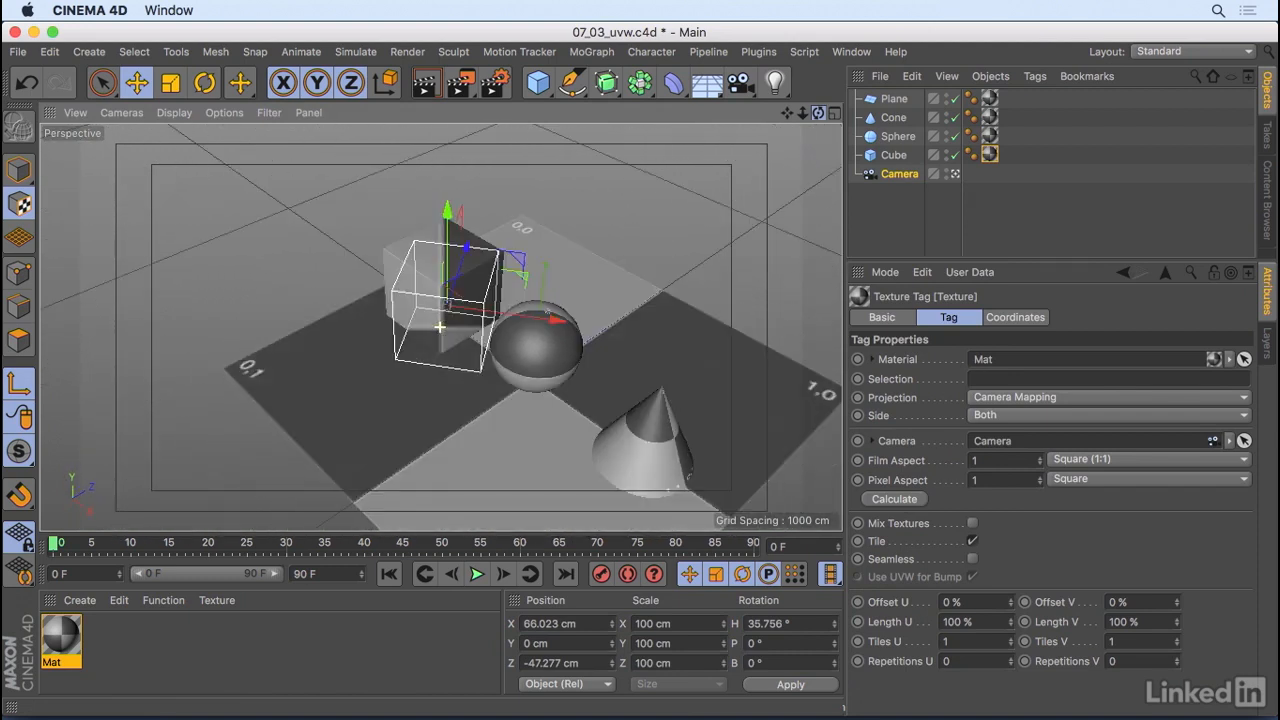
left_click(954, 175)
left_click_drag(758, 252, 487, 321, "alt")
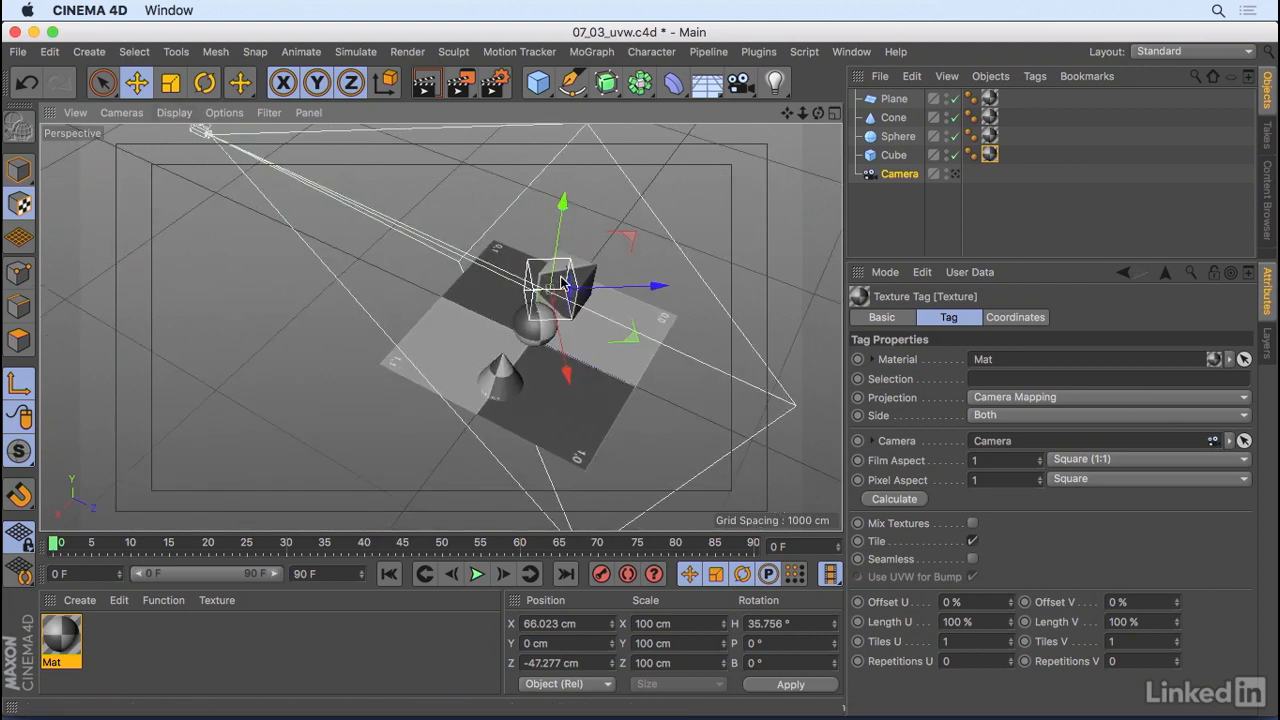
left_click_drag(580, 328, 695, 326, "alt")
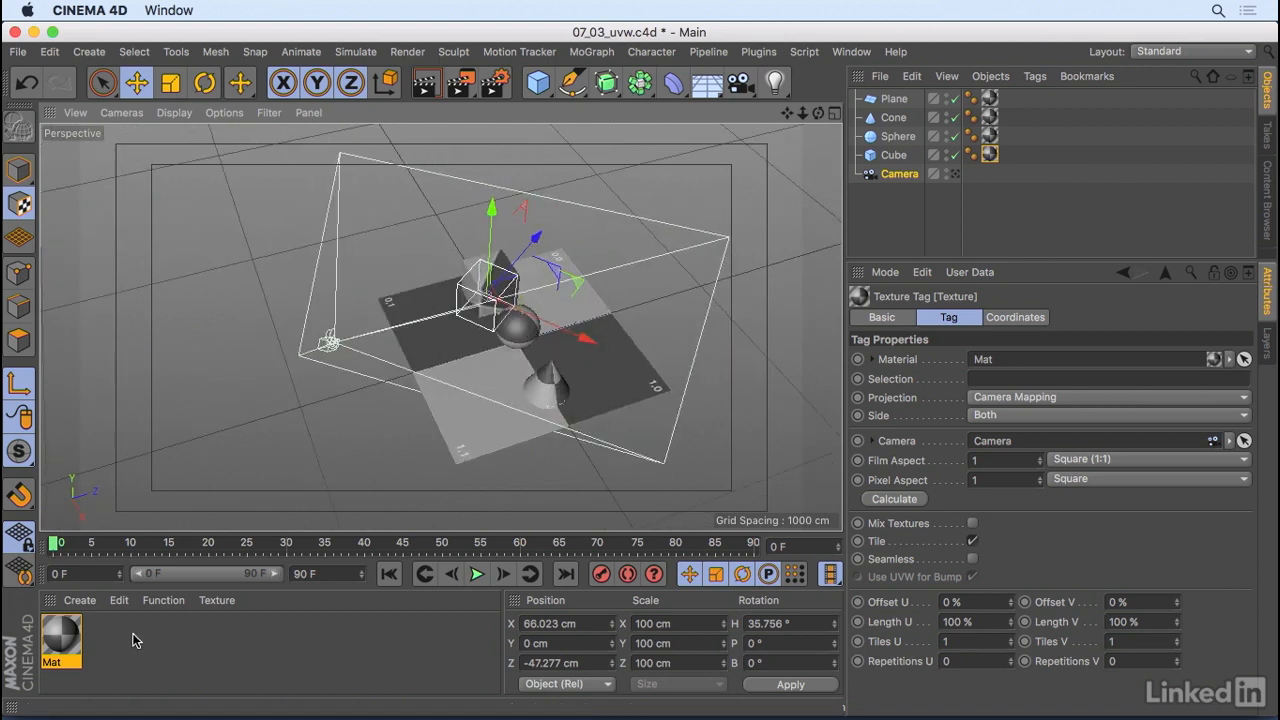
Create a new material and load 07_03_logo.psd from Exercise Files, Chapter 7, as its Color texture
left_click(80, 600)
left_click(107, 436)
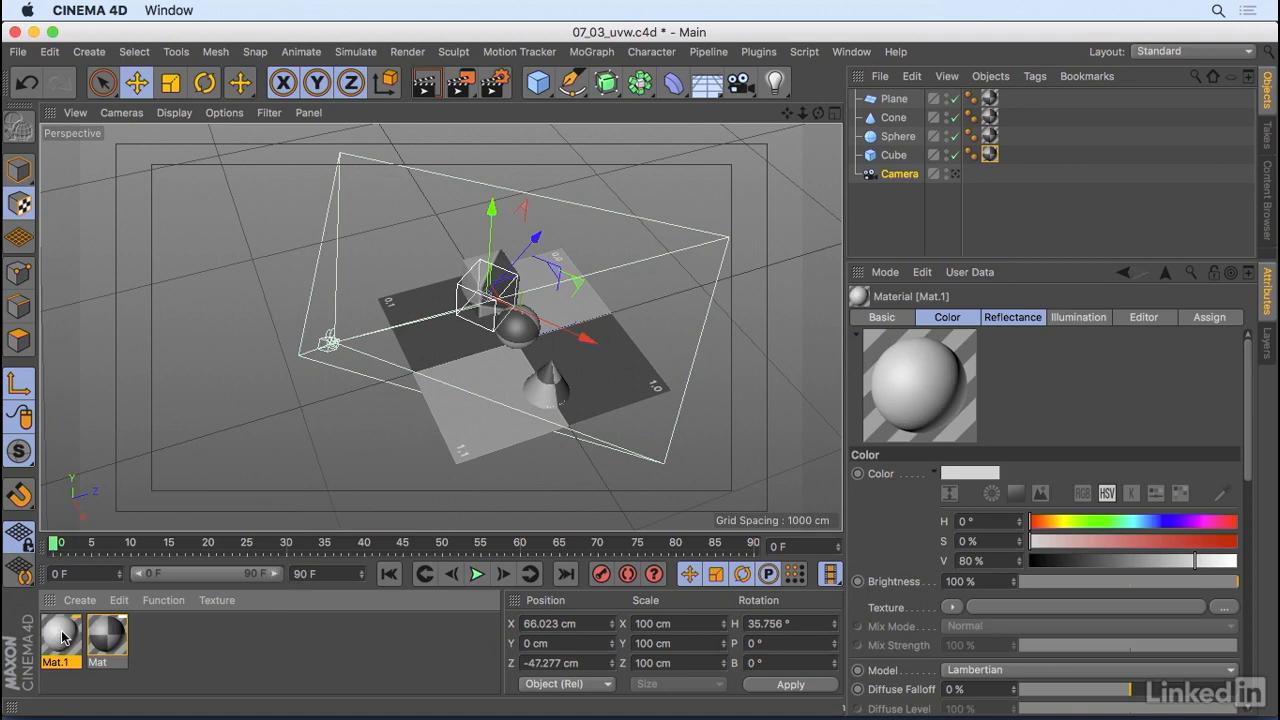
double_click(62, 637)
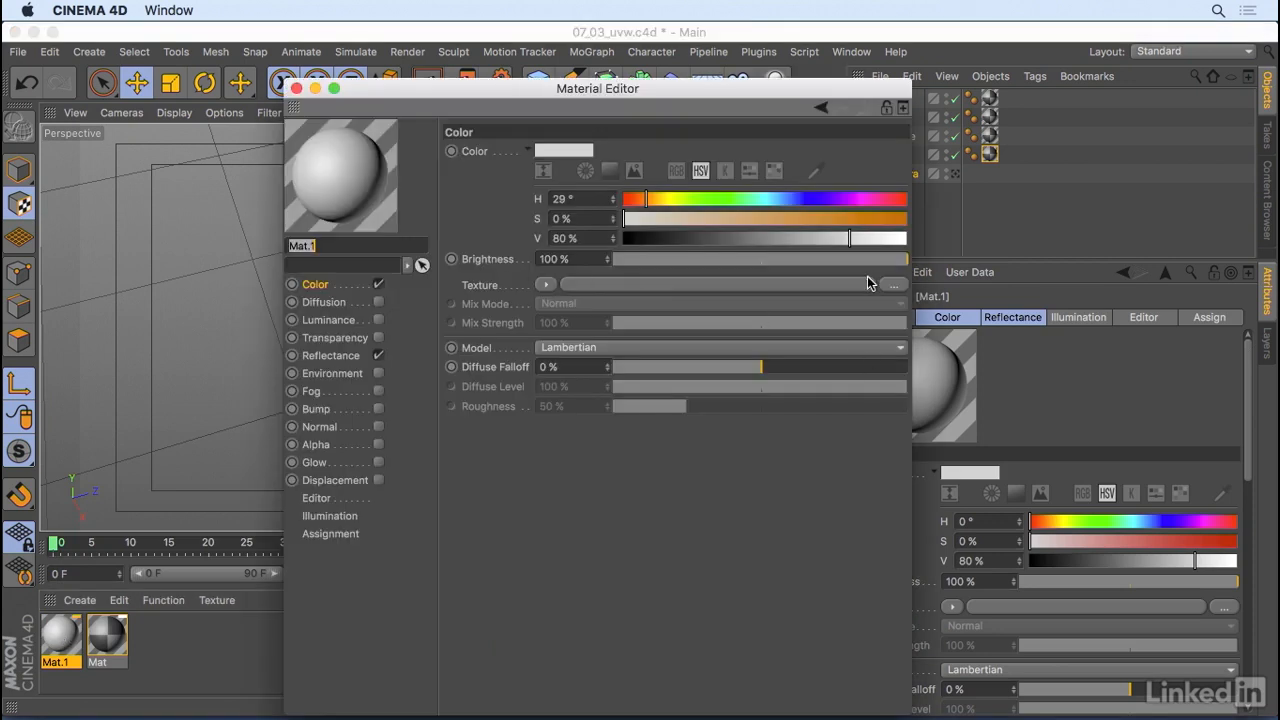
left_click(893, 285)
left_click(592, 155)
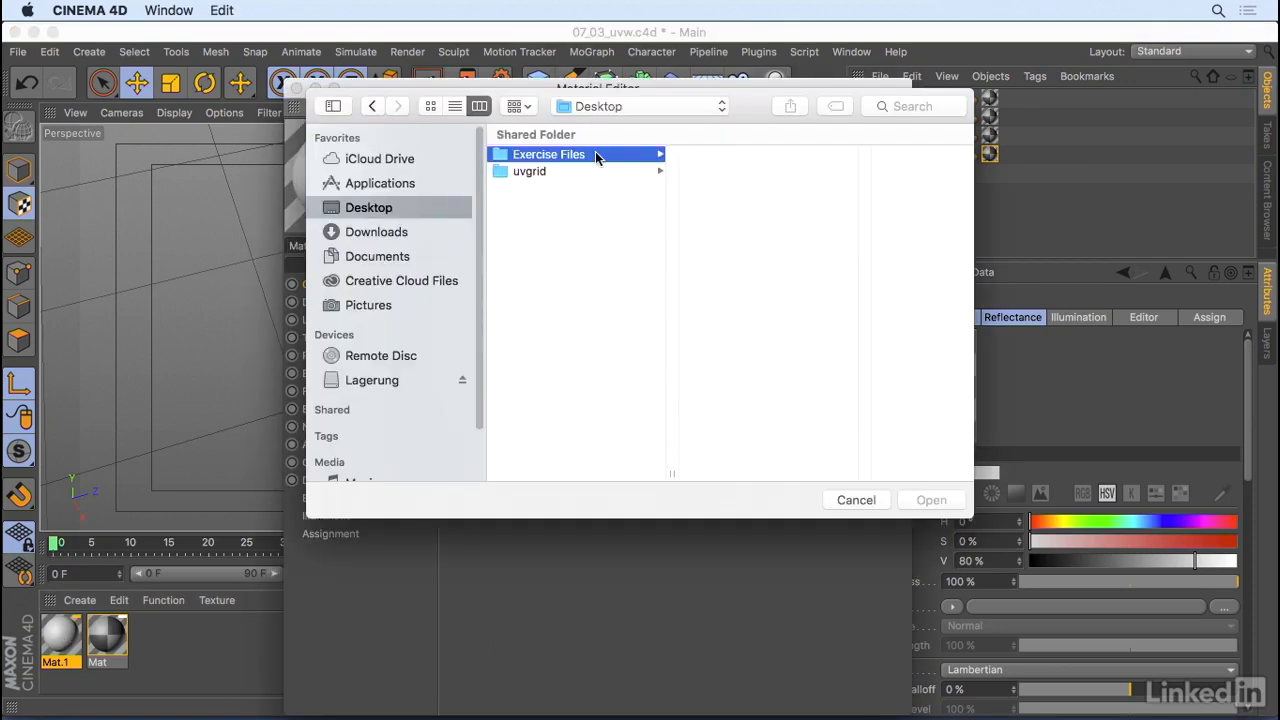
left_click(803, 252)
left_click(855, 224)
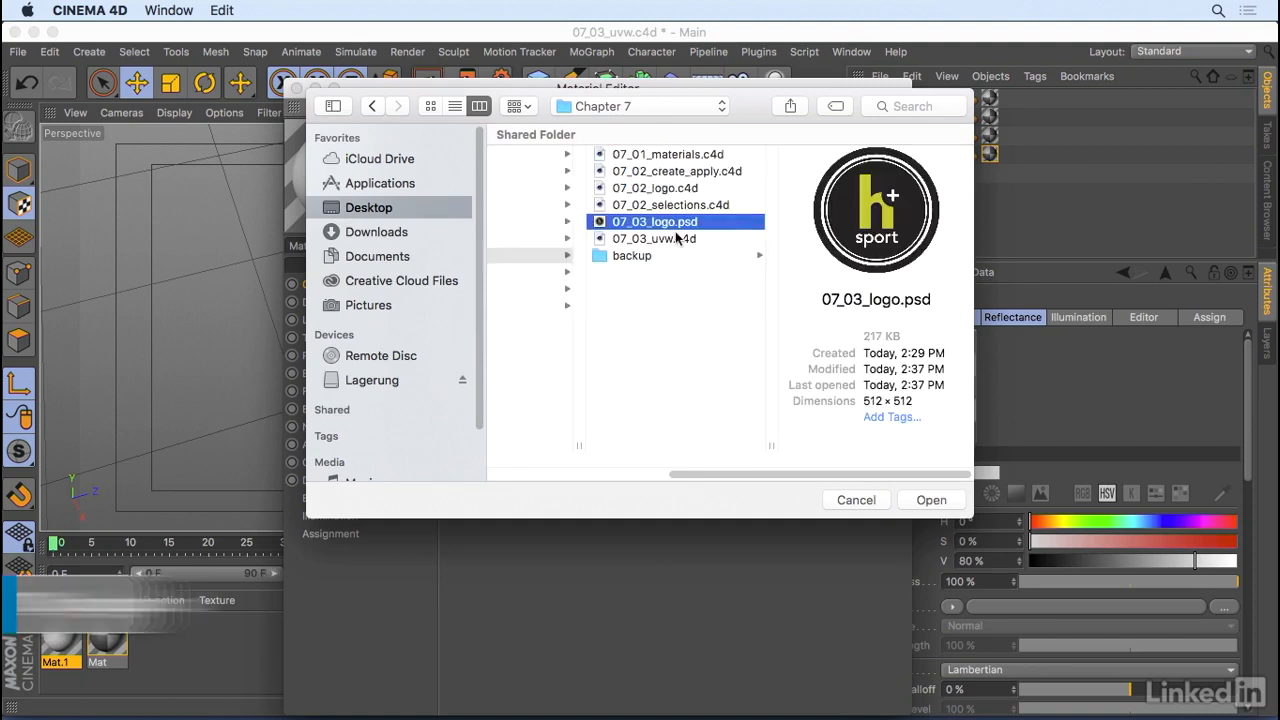
left_click(932, 500)
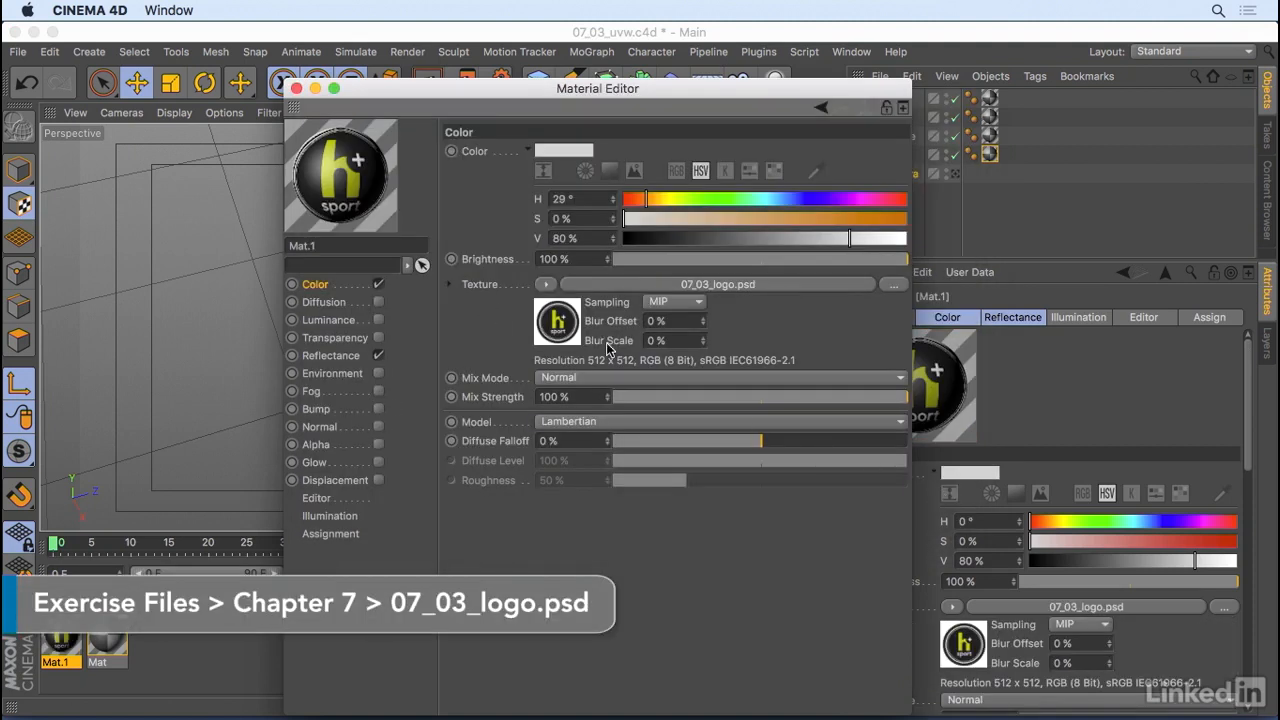
Enable the new material's Alpha channel and copy the 07_03_logo.psd texture from Color into it
left_click(377, 445)
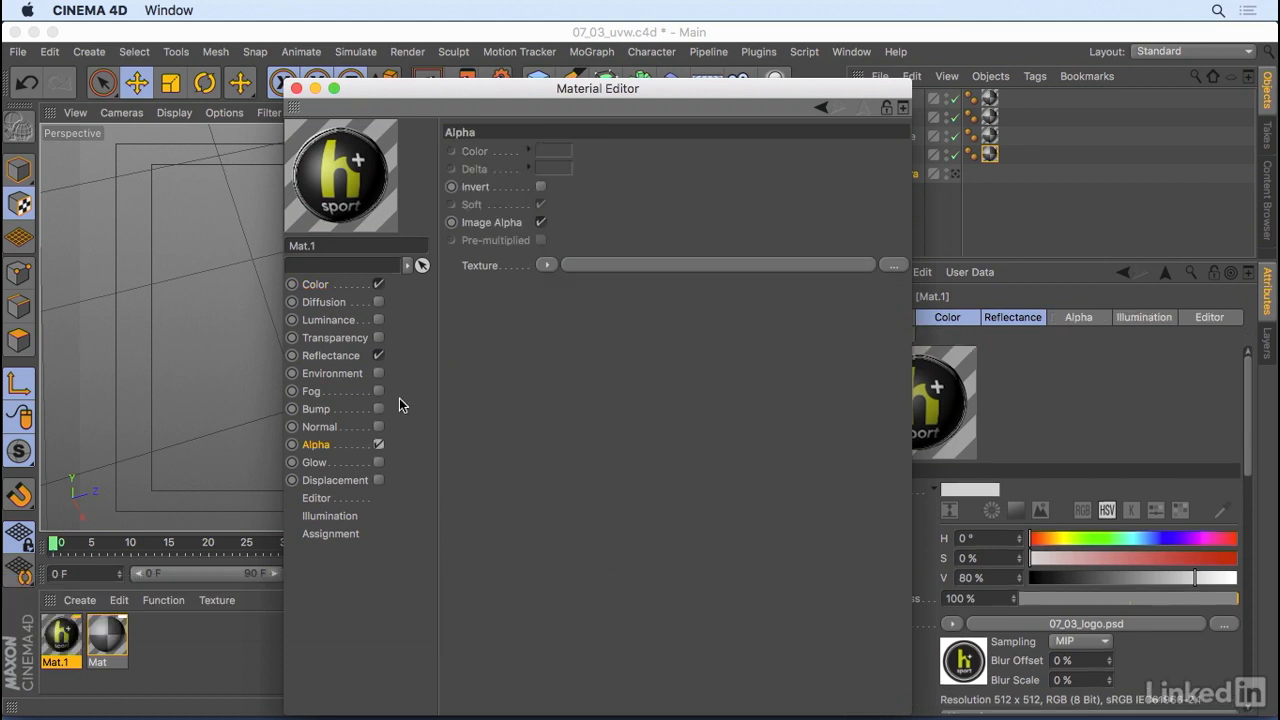
left_click(318, 284)
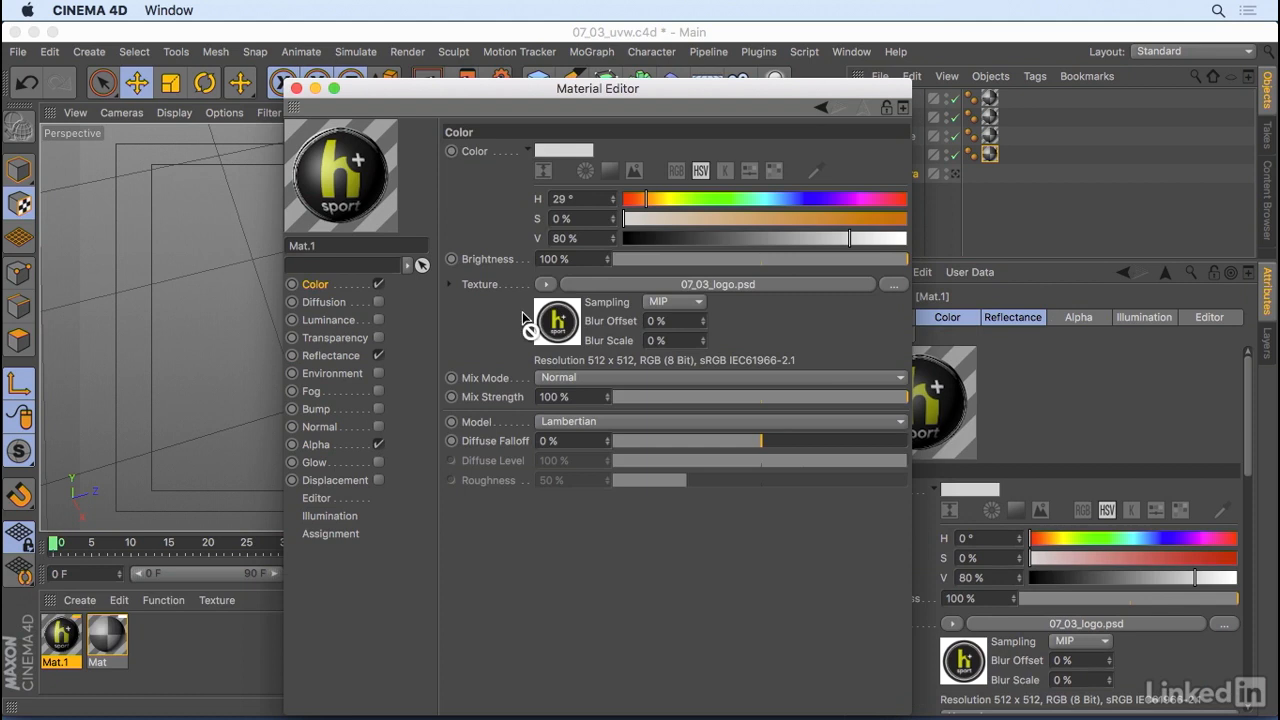
left_click(316, 444)
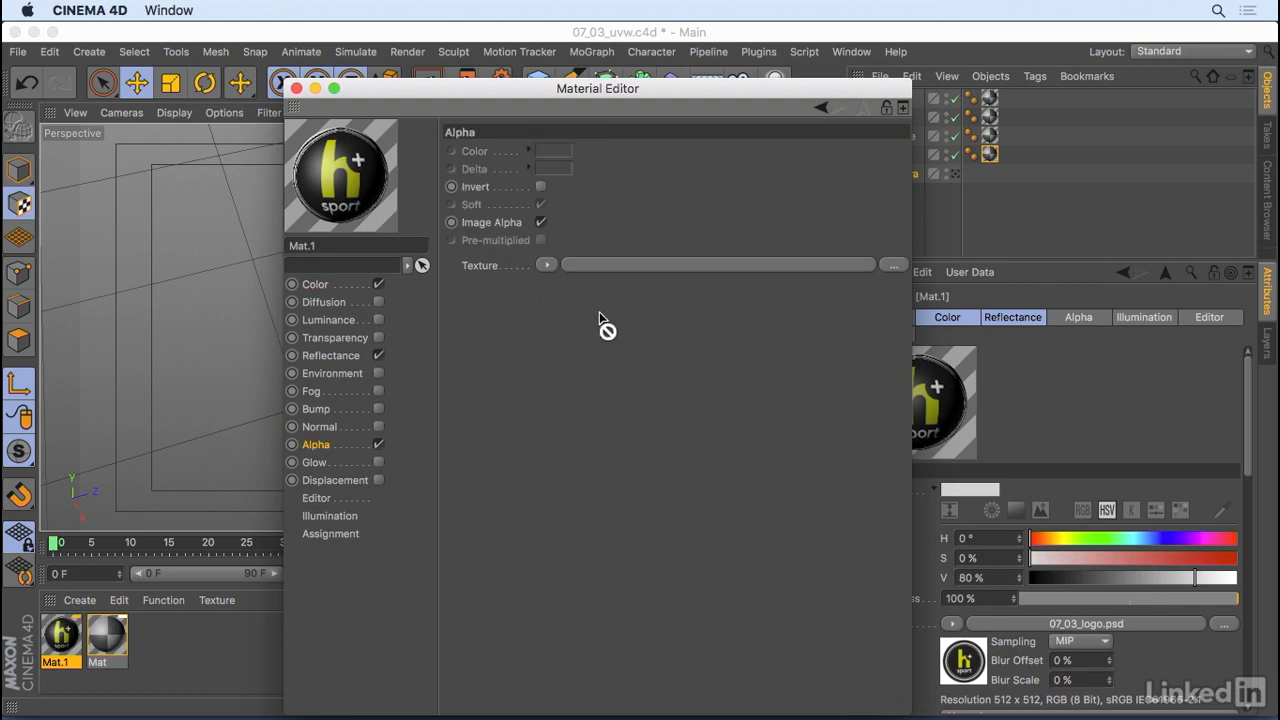
left_click_drag(608, 272, 607, 264)
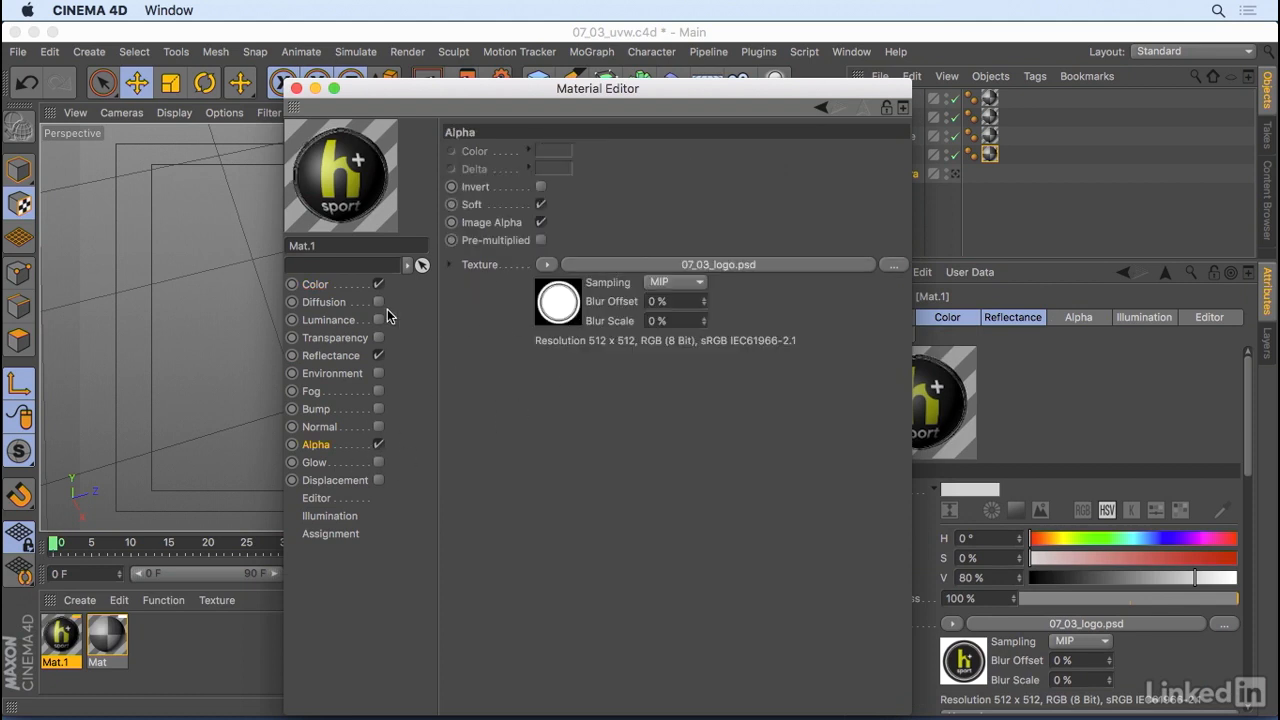
right_click(482, 263)
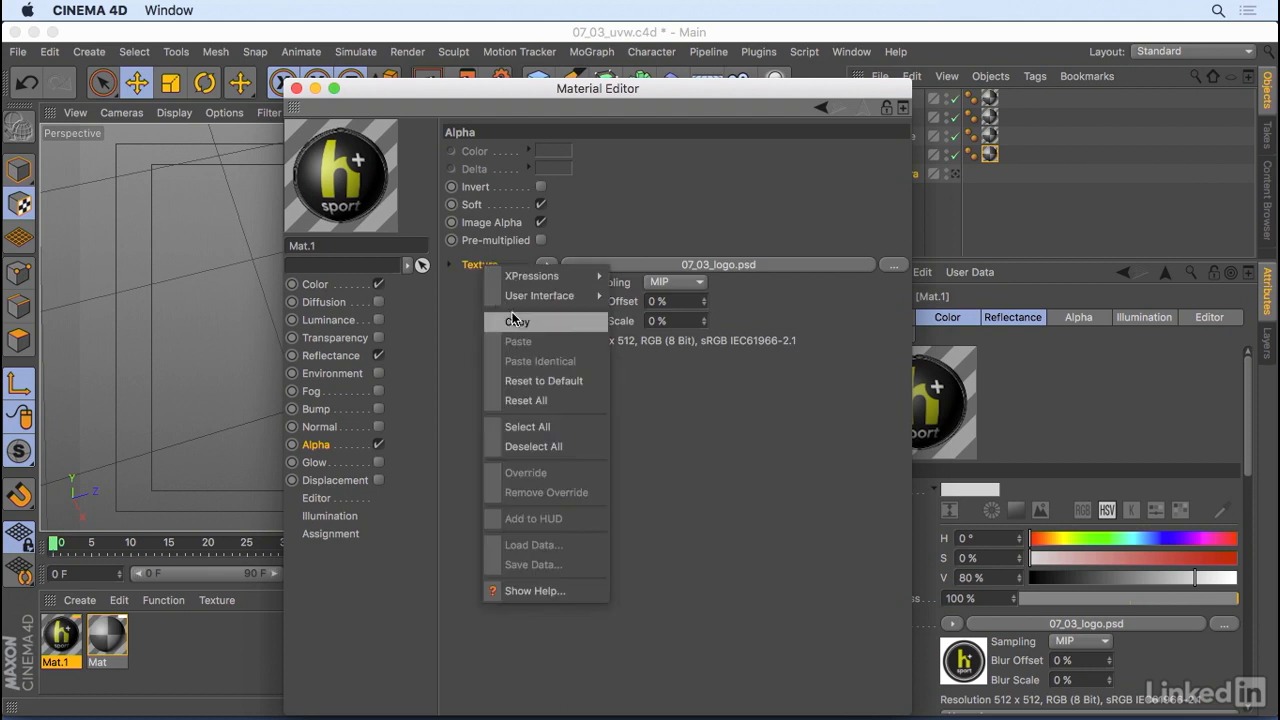
left_click(424, 309)
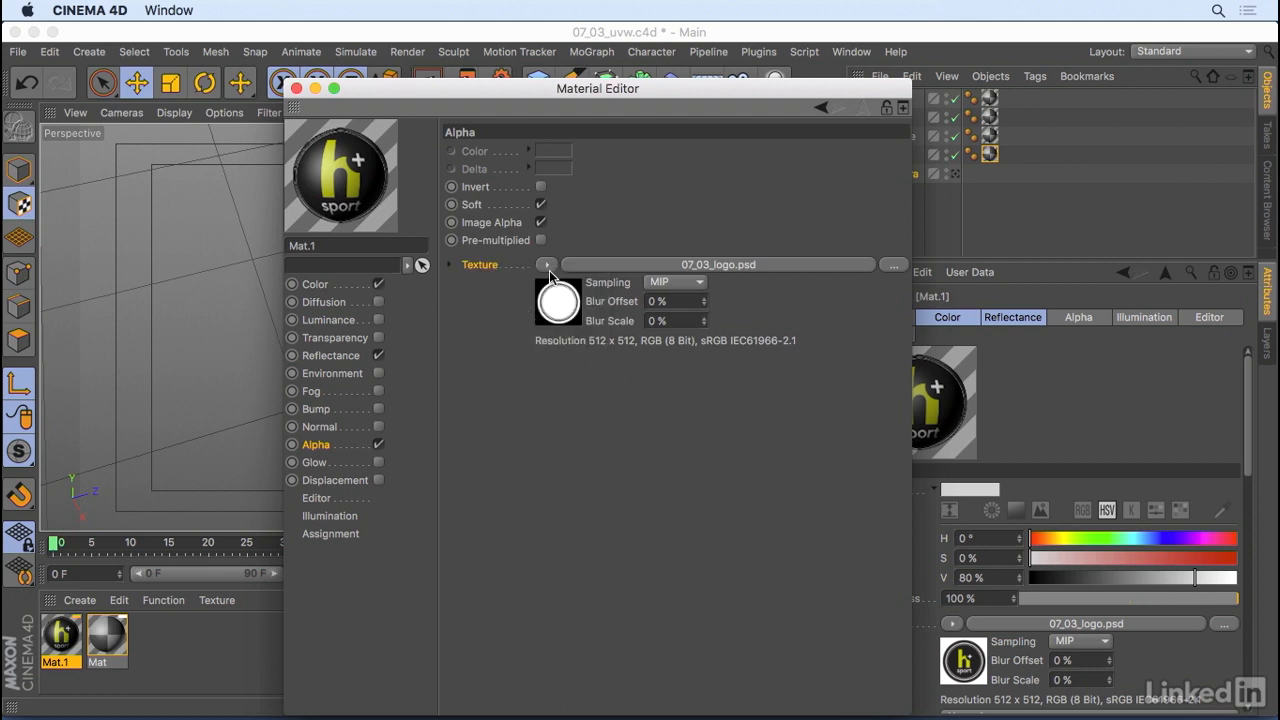
Disable the Cone, Sphere and Cube and delete the Camera, keeping the Material Editor clear of the scene
left_click(315, 284)
left_click_drag(480, 88, 730, 390)
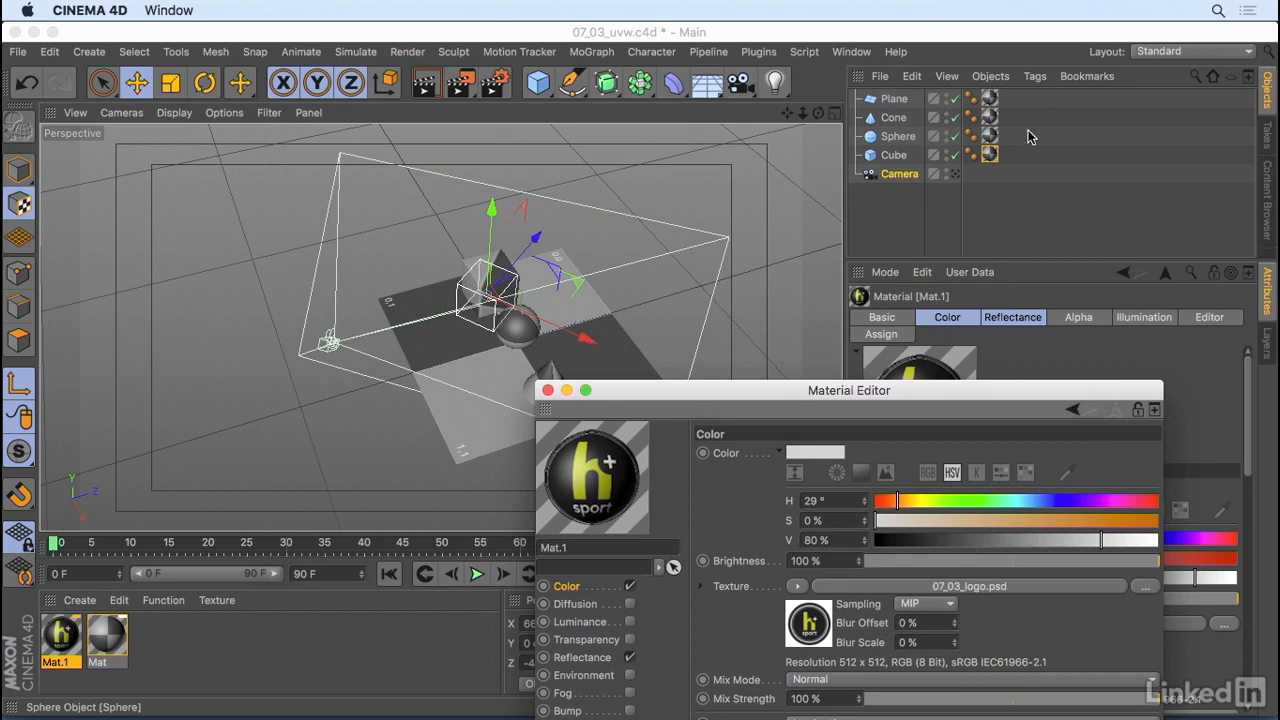
left_click(955, 118)
left_click(955, 137)
left_click(955, 155)
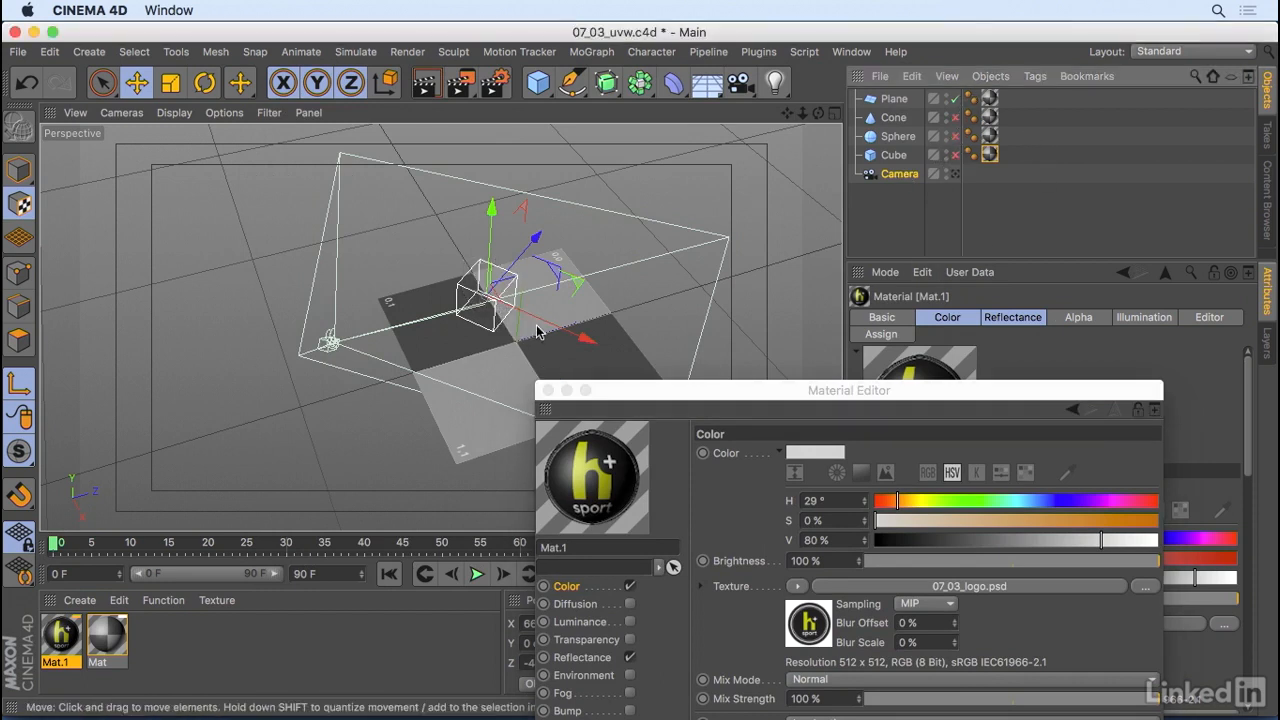
key("Delete")
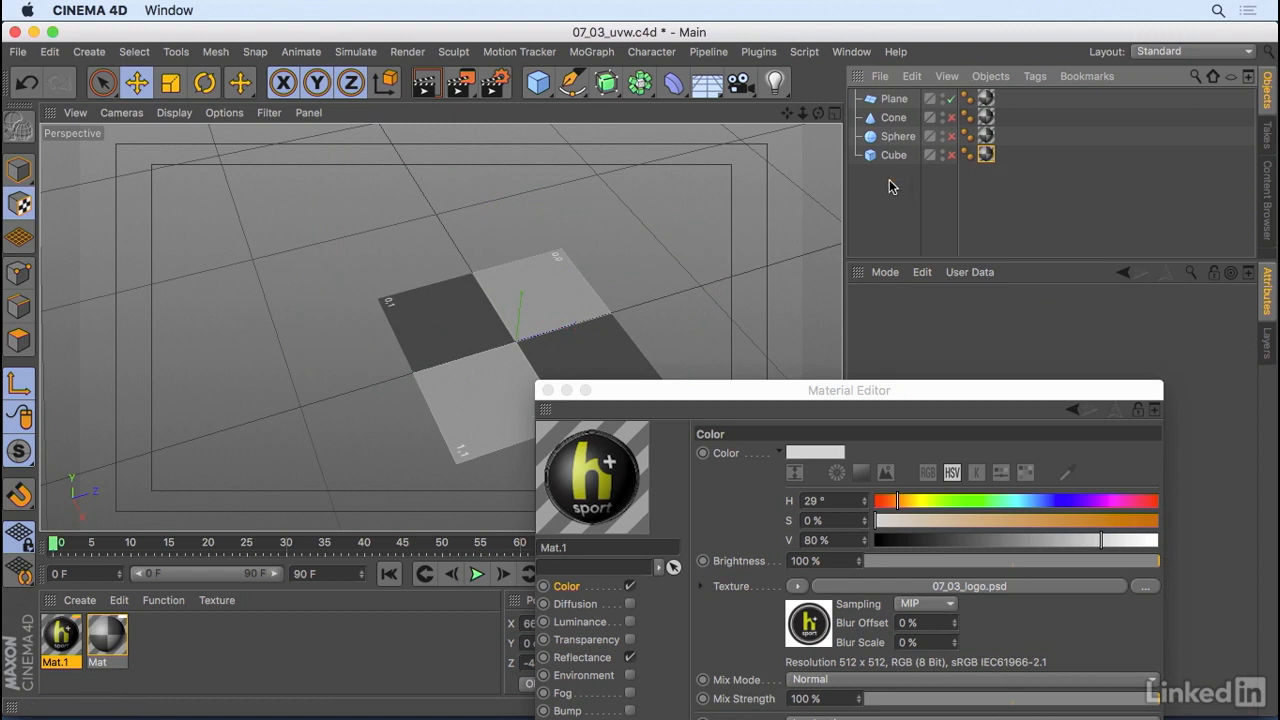
Delete the Plane's texture tag and apply the logo material Mat.1 to the Plane instead
left_click(985, 155)
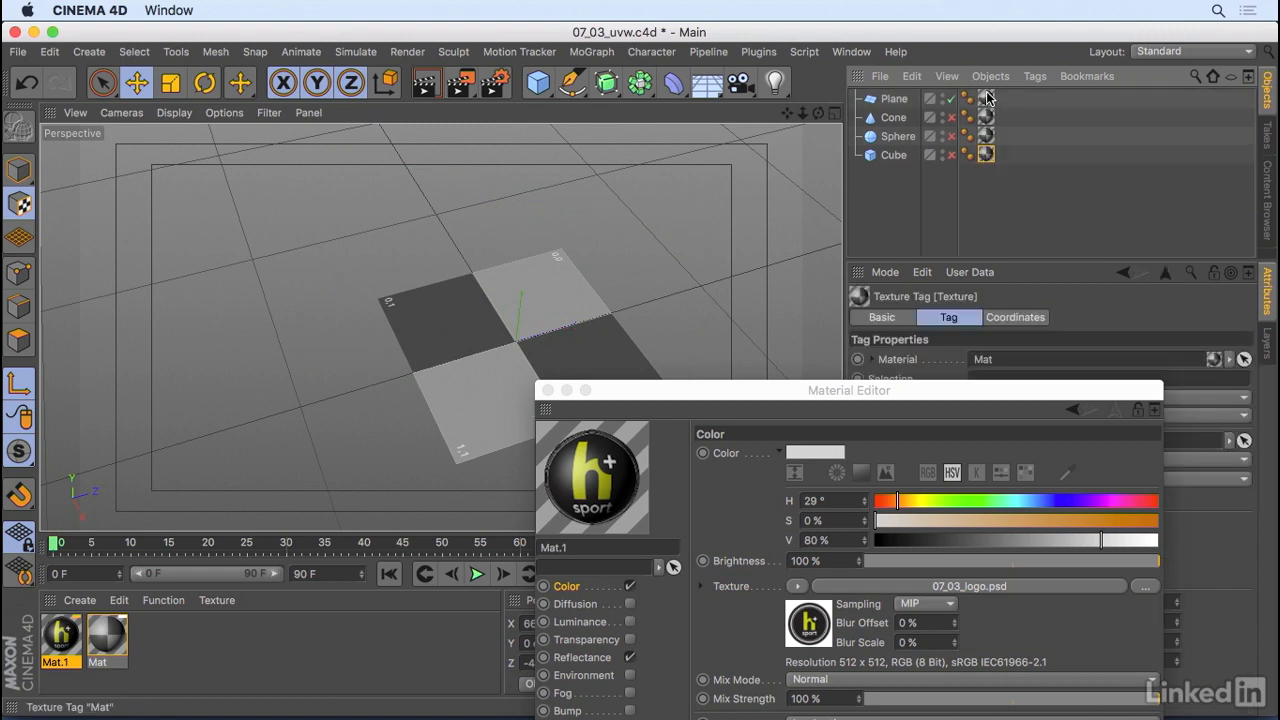
key("Delete")
left_click_drag(60, 638, 552, 346)
scroll(642, 306, "up", 5)
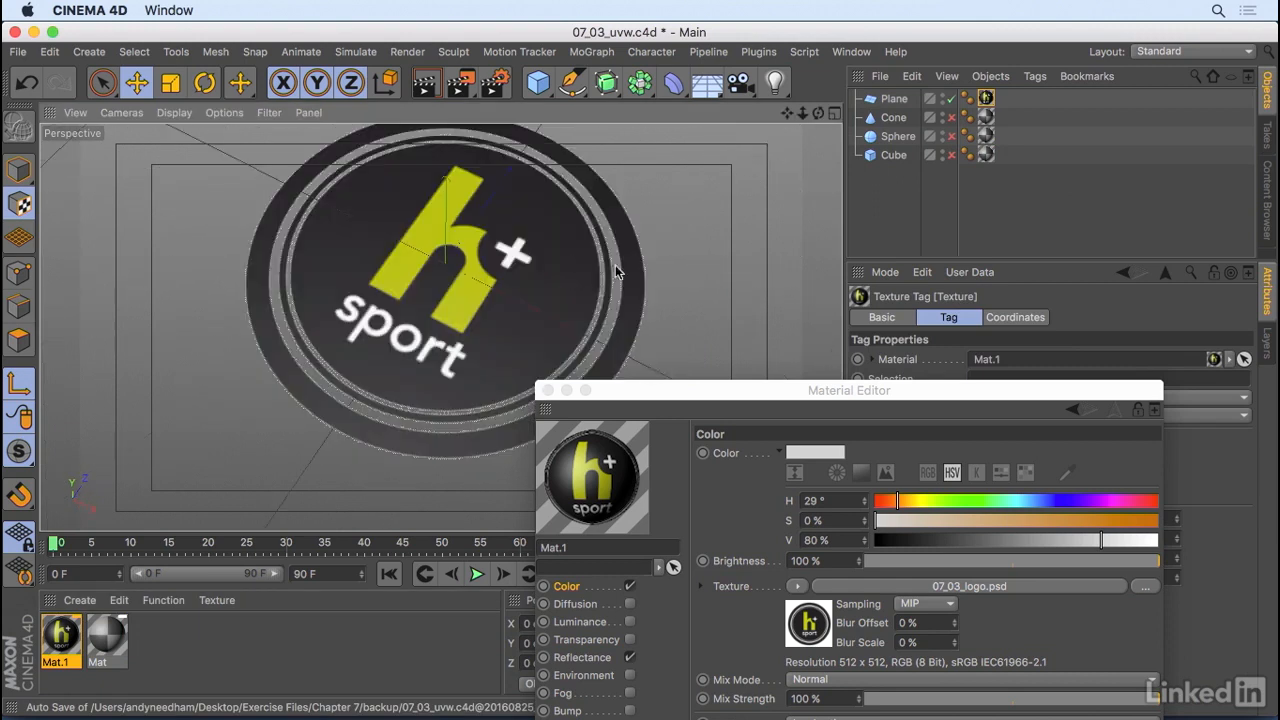
Render the perspective view with the logo Plane framed clear of the Material Editor
middle_click_drag(520, 265, 481, 324, "alt")
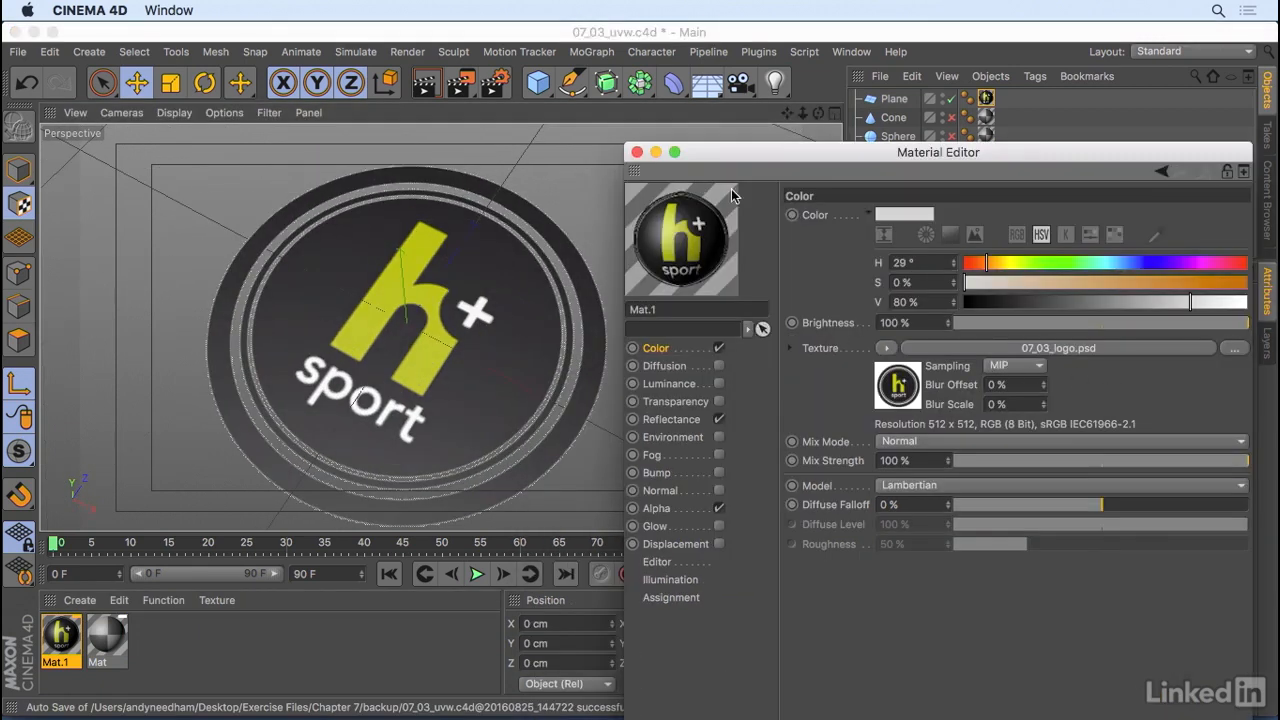
middle_click_drag(602, 428, 596, 391, "alt")
key("super+r")
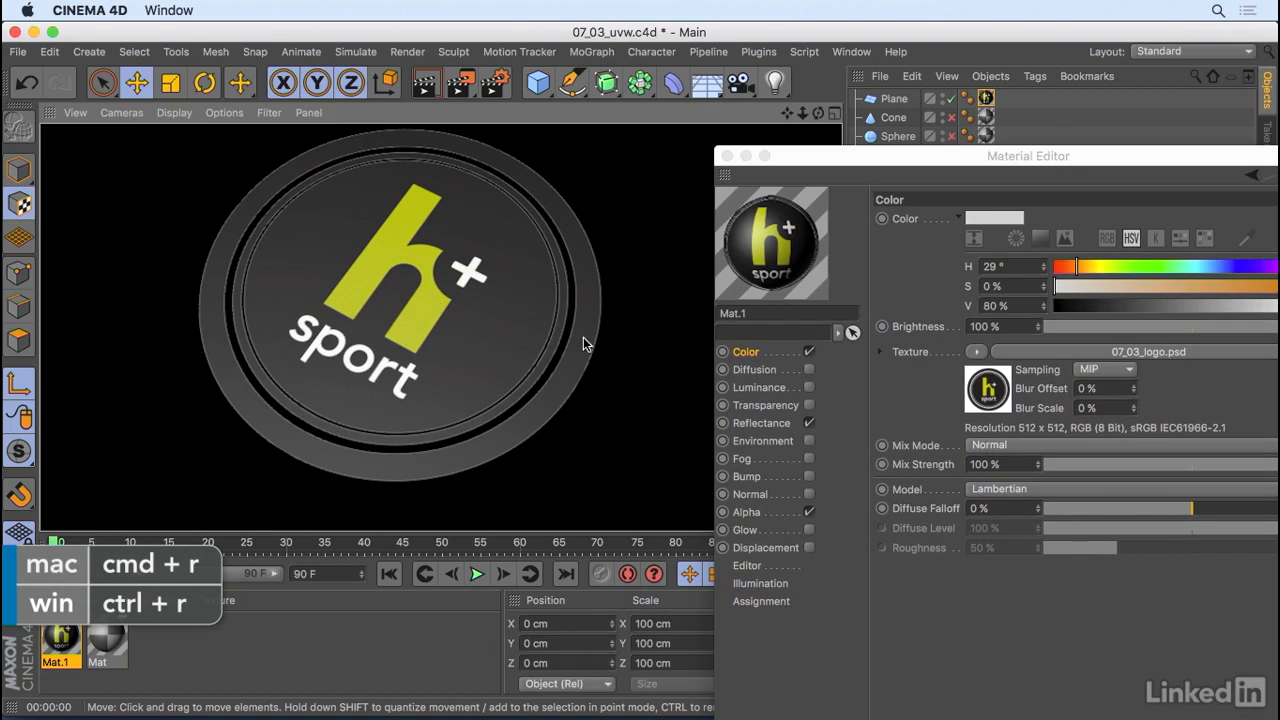
middle_click_drag(585, 336, 583, 364, "alt")
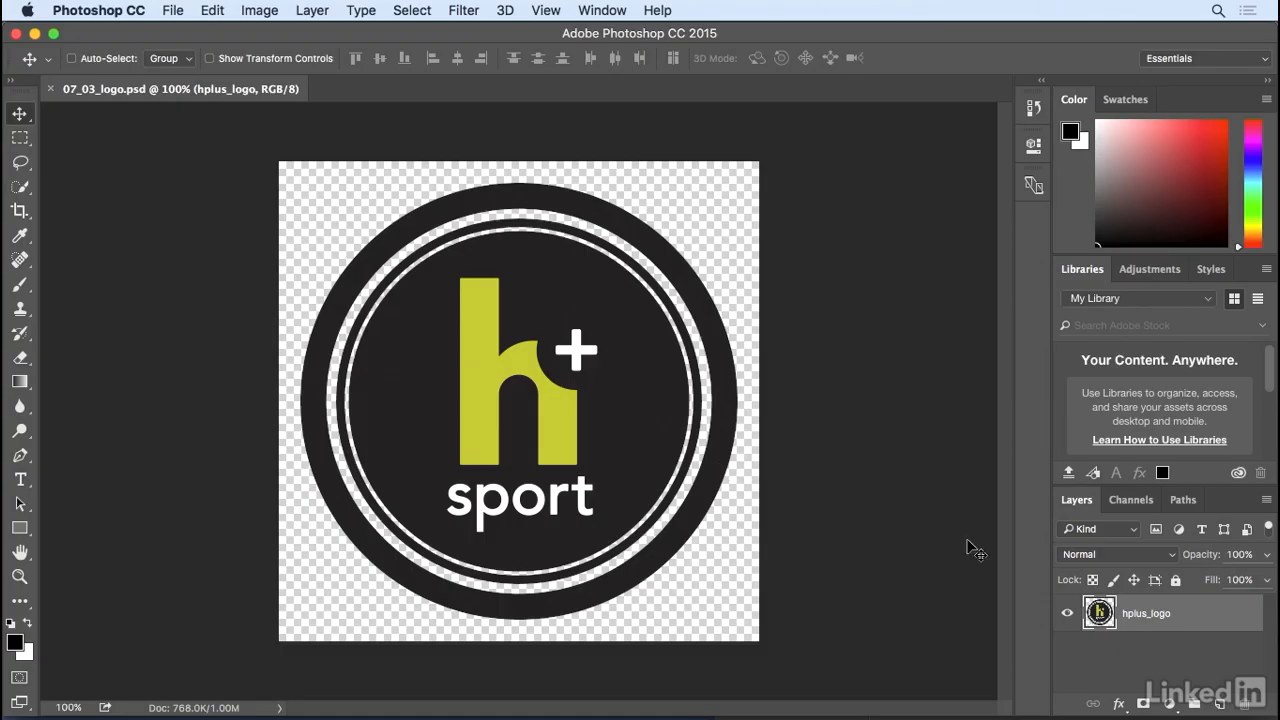
Flatten the 07_03_logo.psd image in Photoshop and undo the flattening
right_click(1139, 605)
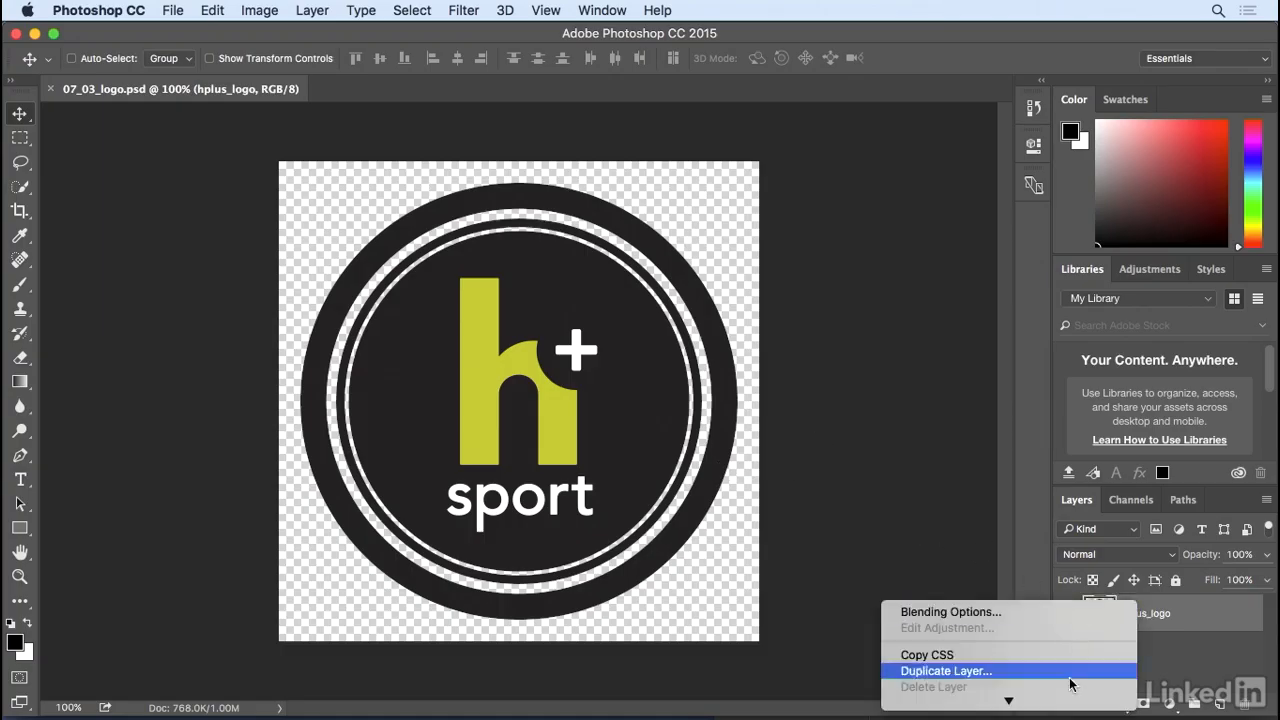
mouse_move(1008, 700)
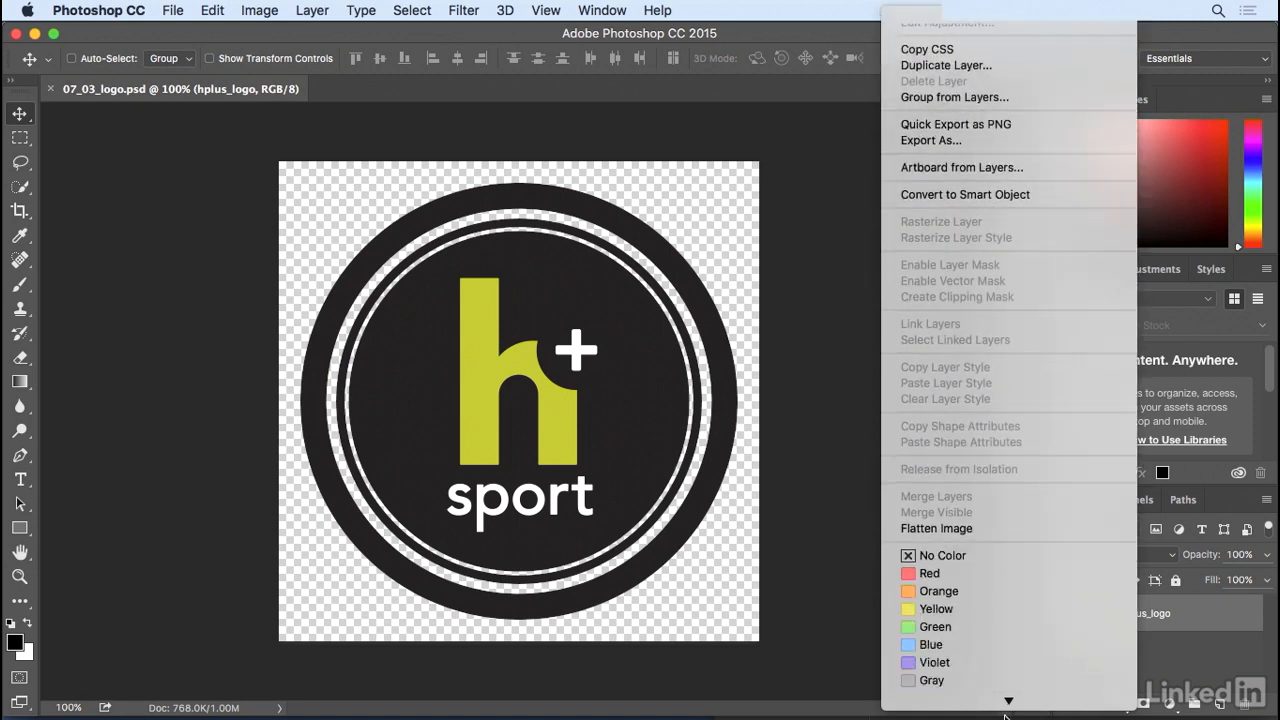
left_click(1016, 486)
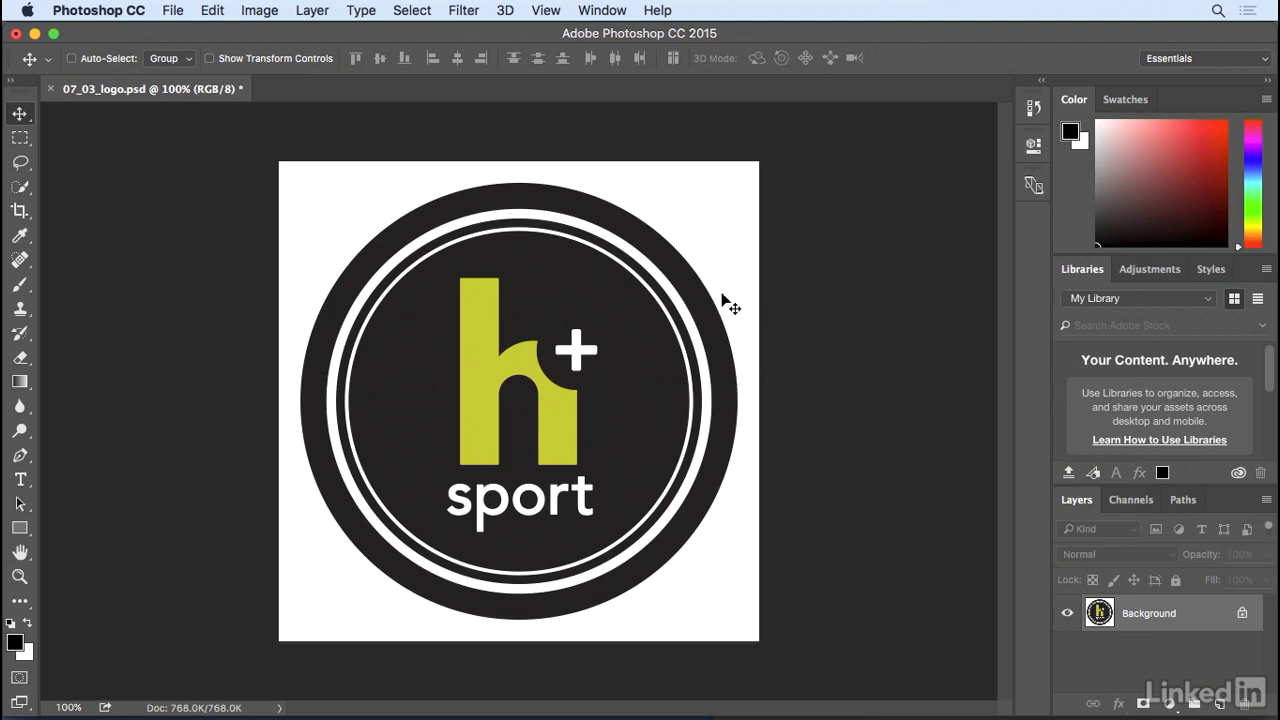
key("super+z")
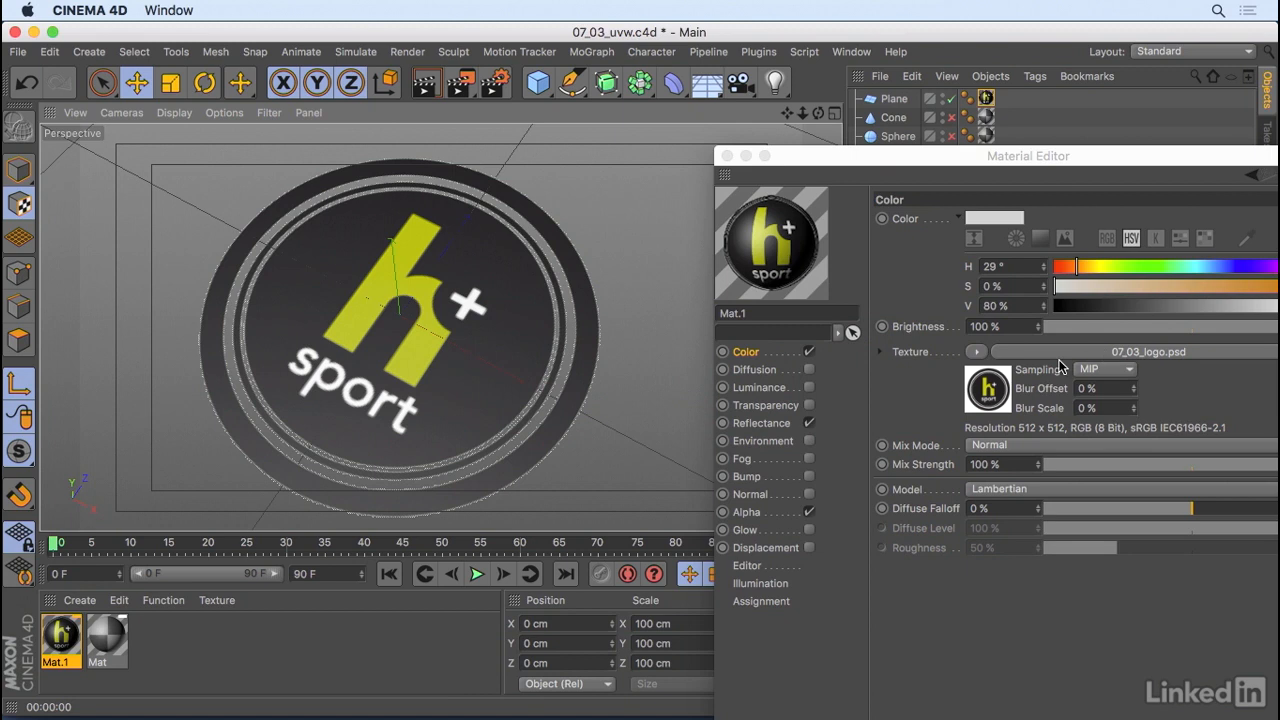
Choose the hplus_logo layer as the Layerset of Mat.1's Color texture in Cinema 4D, and render the logo Plane
left_click(1061, 362)
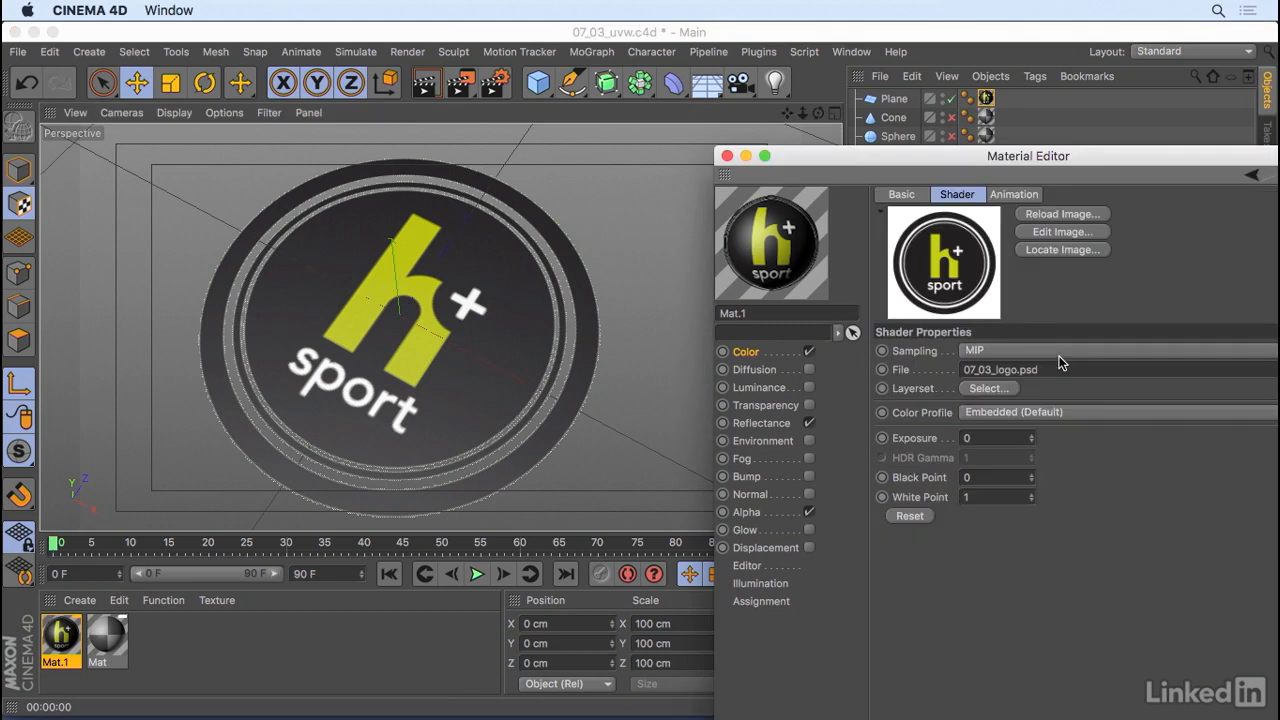
left_click(990, 389)
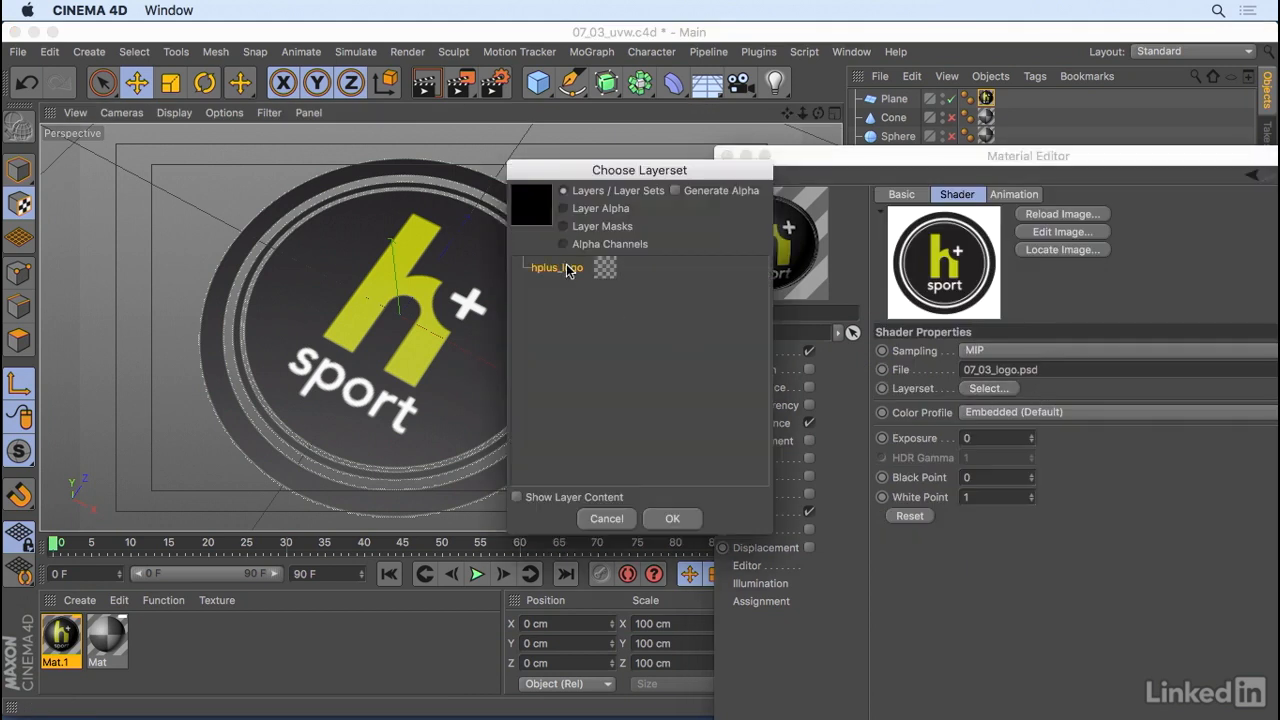
left_click(672, 519)
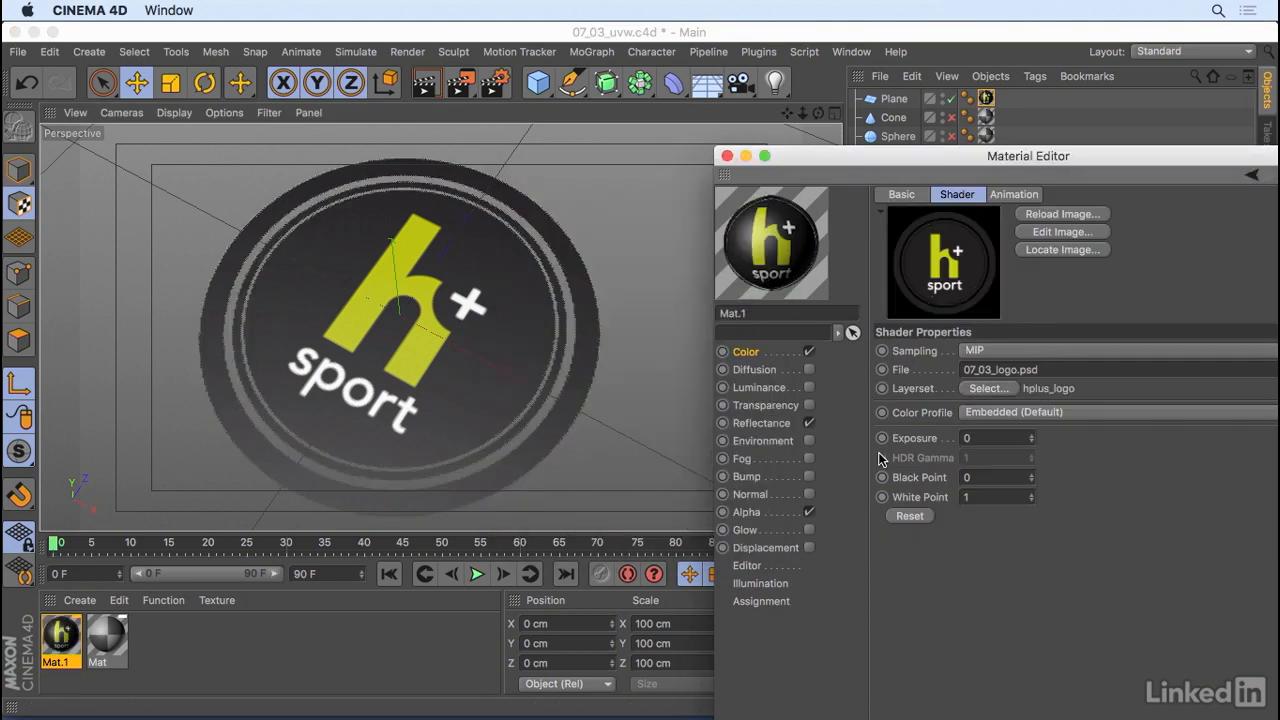
left_click(622, 245)
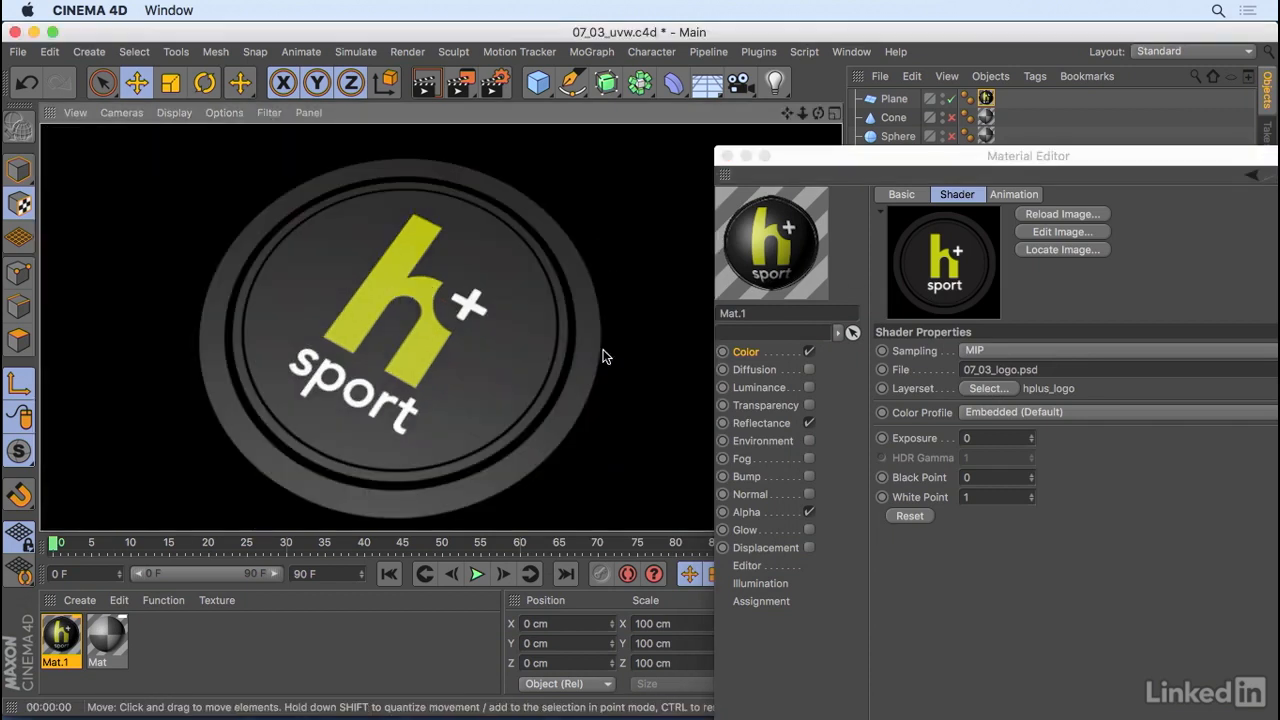
left_click(728, 157)
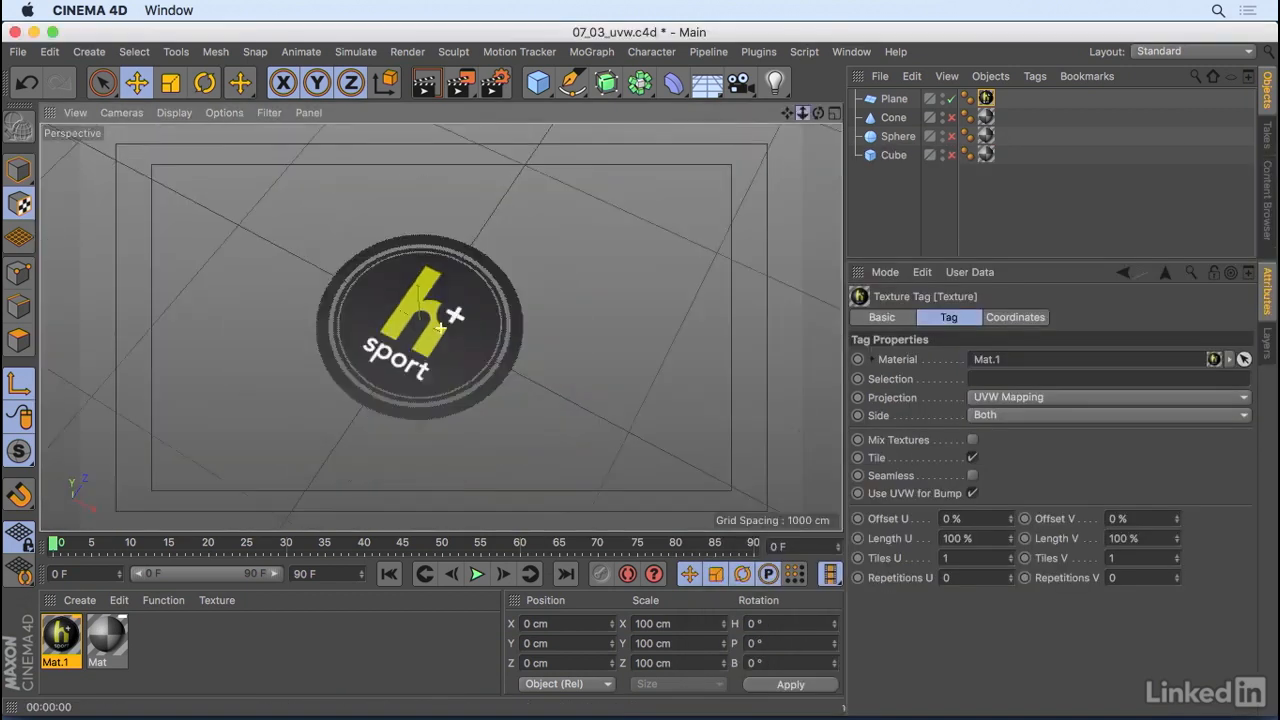
Delete the Plane's logo texture tag, leaving the Cube disabled
left_click(986, 98)
key("Delete")
left_click(951, 155)
left_click(985, 156)
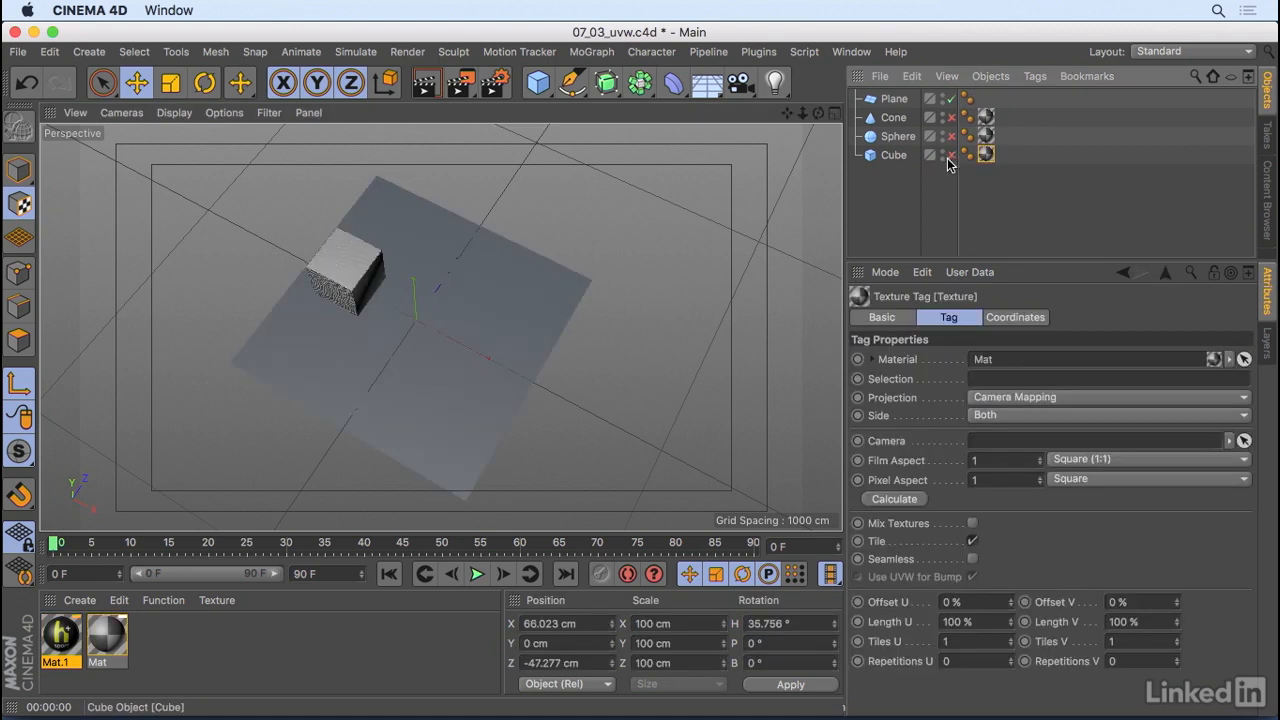
left_click(950, 157)
Add an Oil Tank primitive to the scene and raise it to about 90 cm in Y above the Plane
left_click(538, 82)
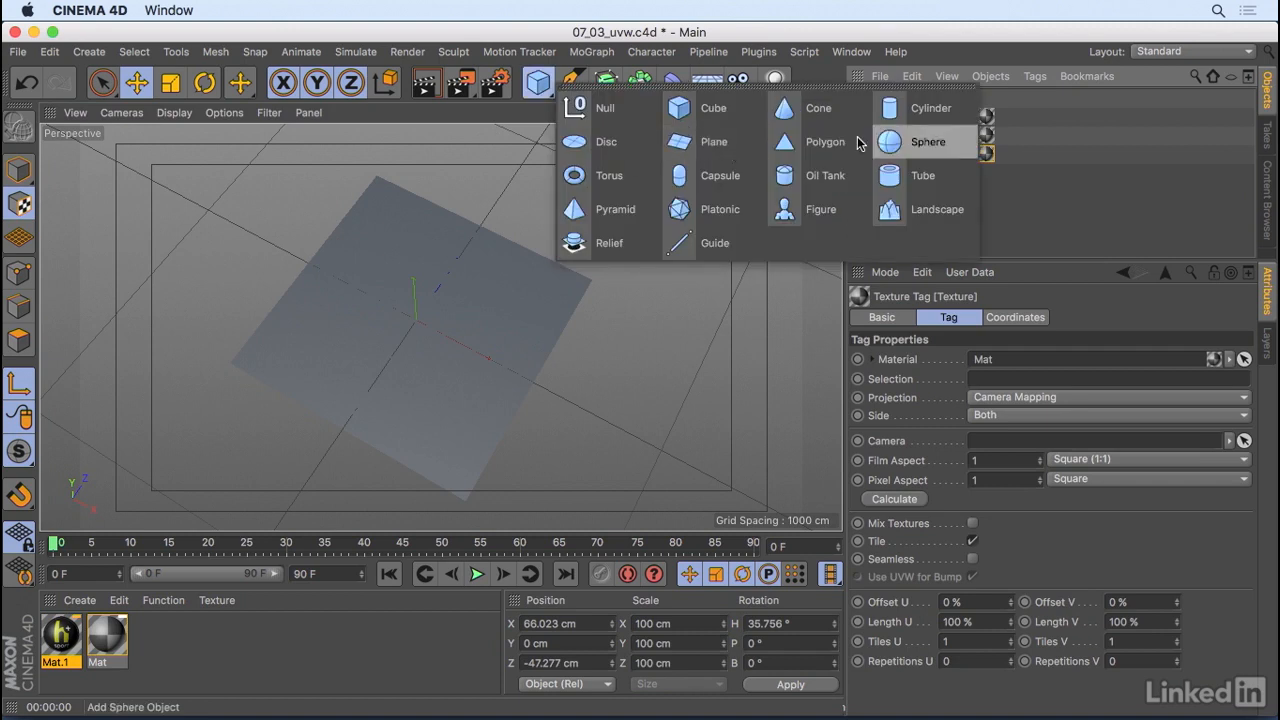
left_click(808, 178)
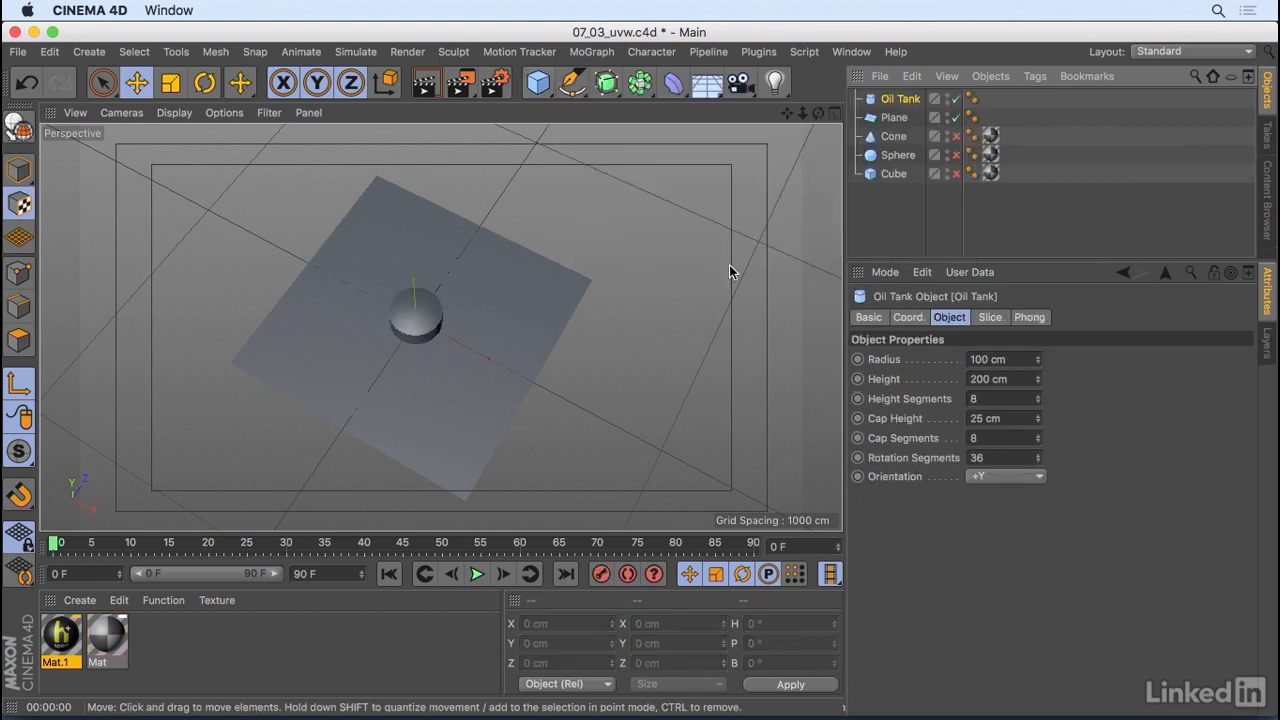
scroll(485, 361, "up", 5)
left_click_drag(451, 328, 445, 272, "alt")
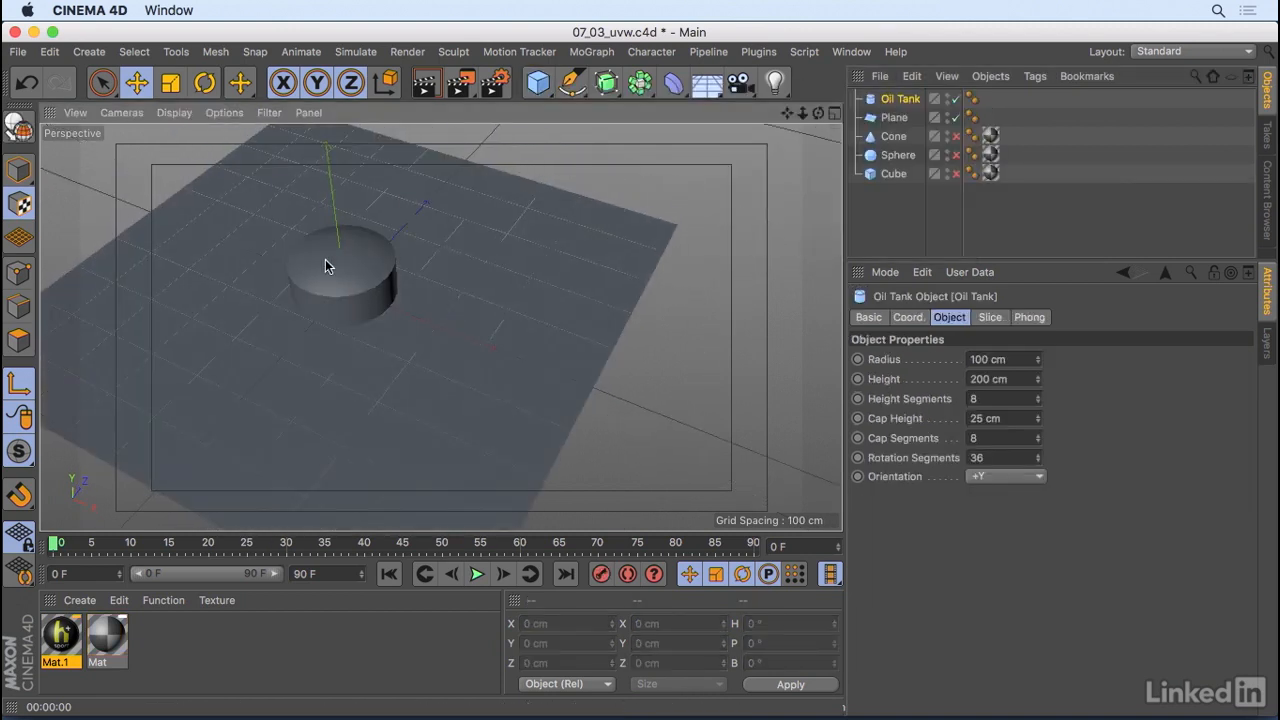
left_click(18, 170)
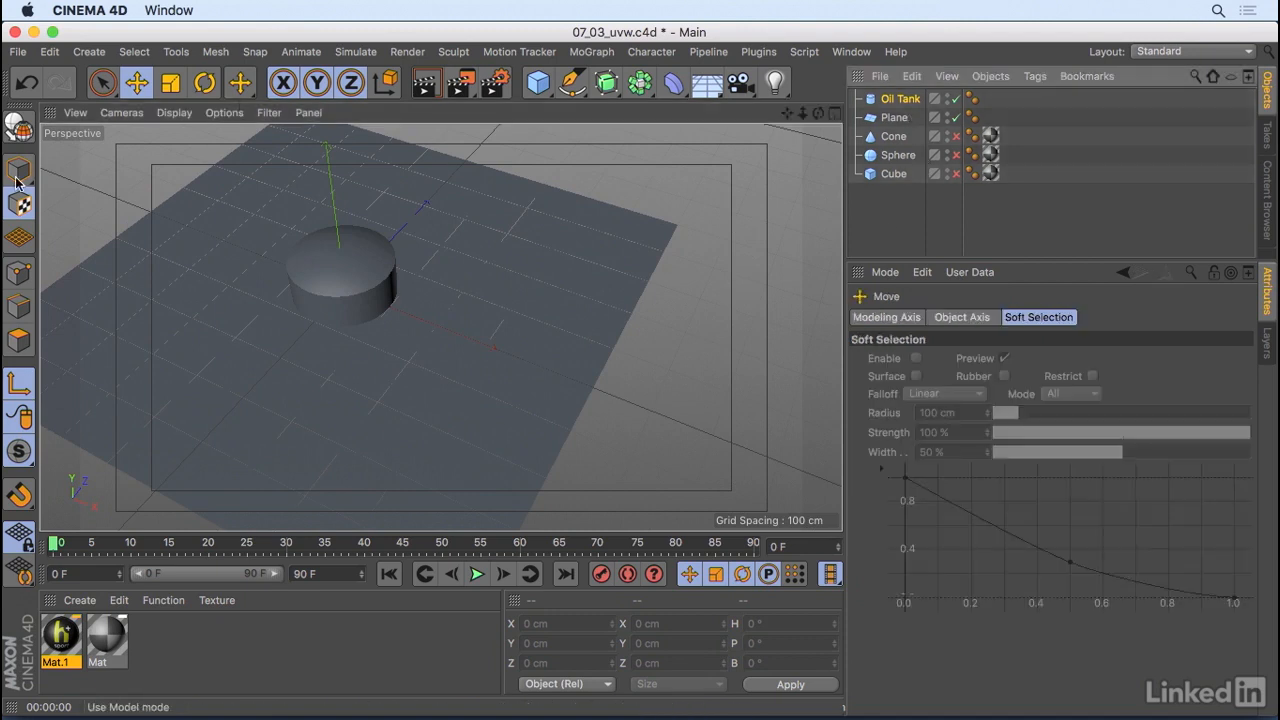
left_click_drag(334, 240, 342, 197)
middle_click_drag(437, 291, 521, 332, "alt")
Create a plain default material and layer the logo material Mat.1 over it on the Oil Tank
left_click(119, 600)
left_click(80, 600)
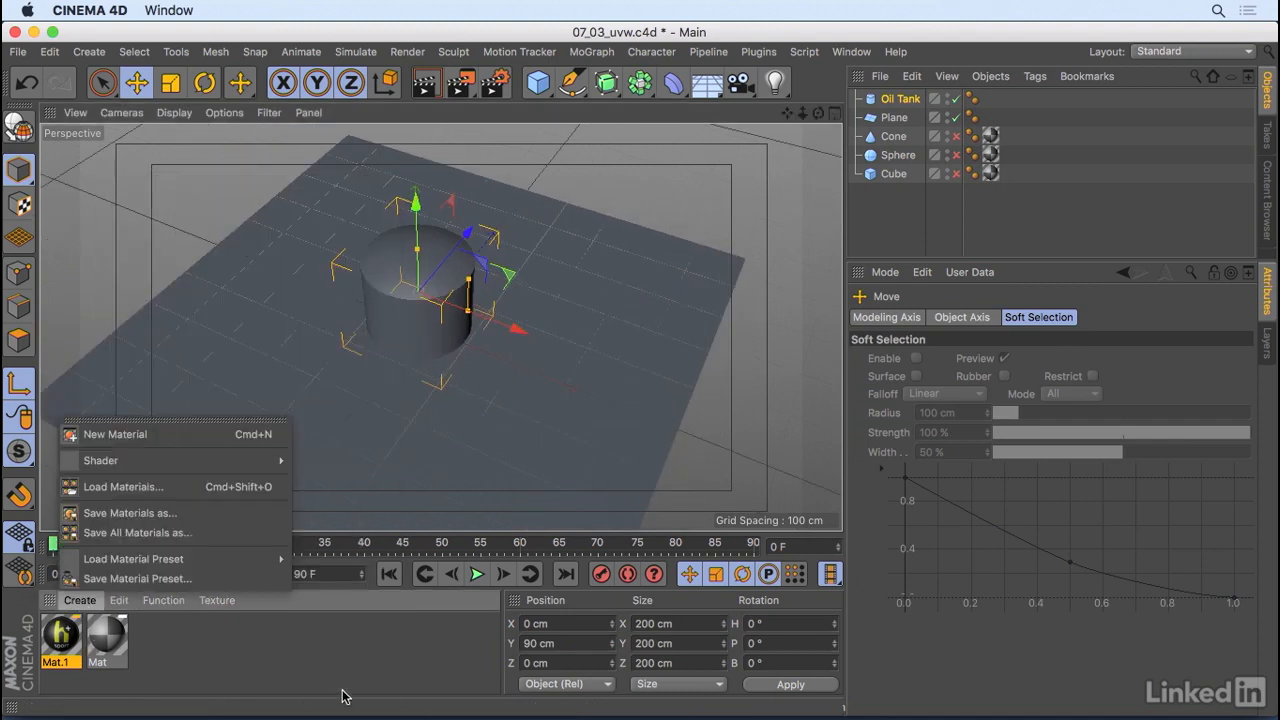
left_click(112, 436)
left_click_drag(60, 638, 436, 312)
Set the projection of the Oil Tank's Mat.1 texture tag to Flat
left_click_drag(410, 356, 527, 331)
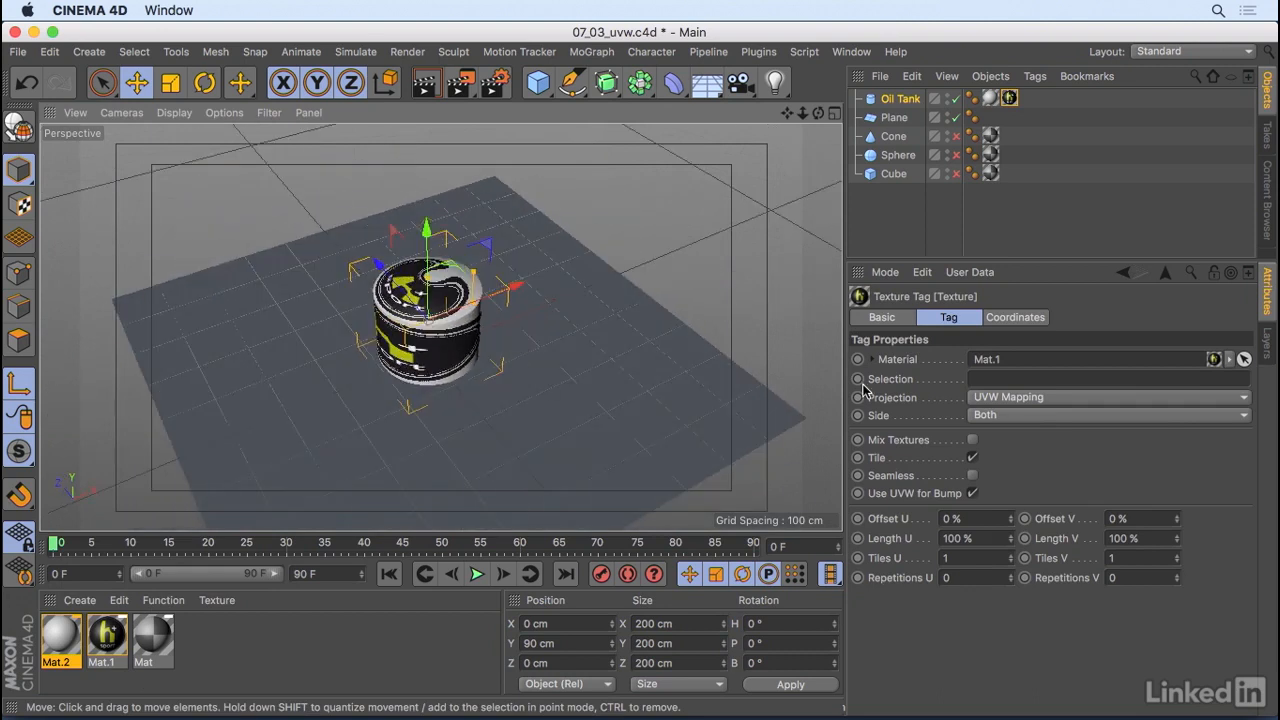
left_click(1010, 400)
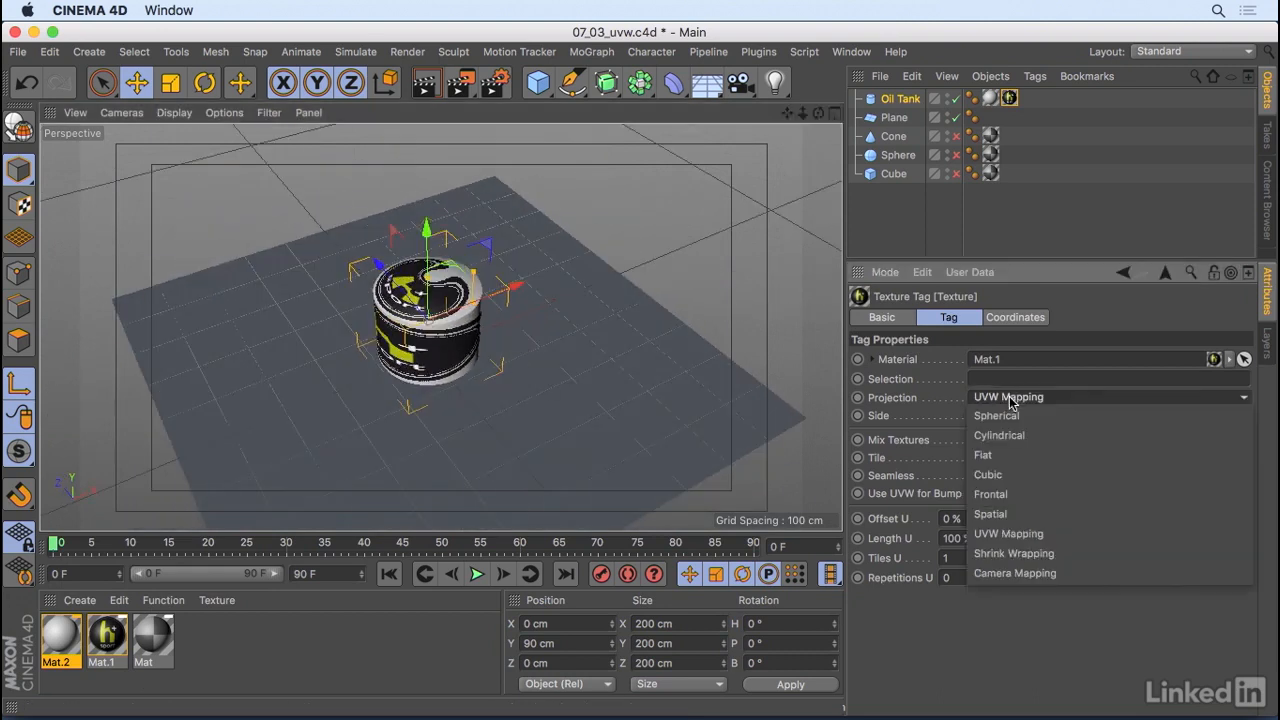
left_click(996, 456)
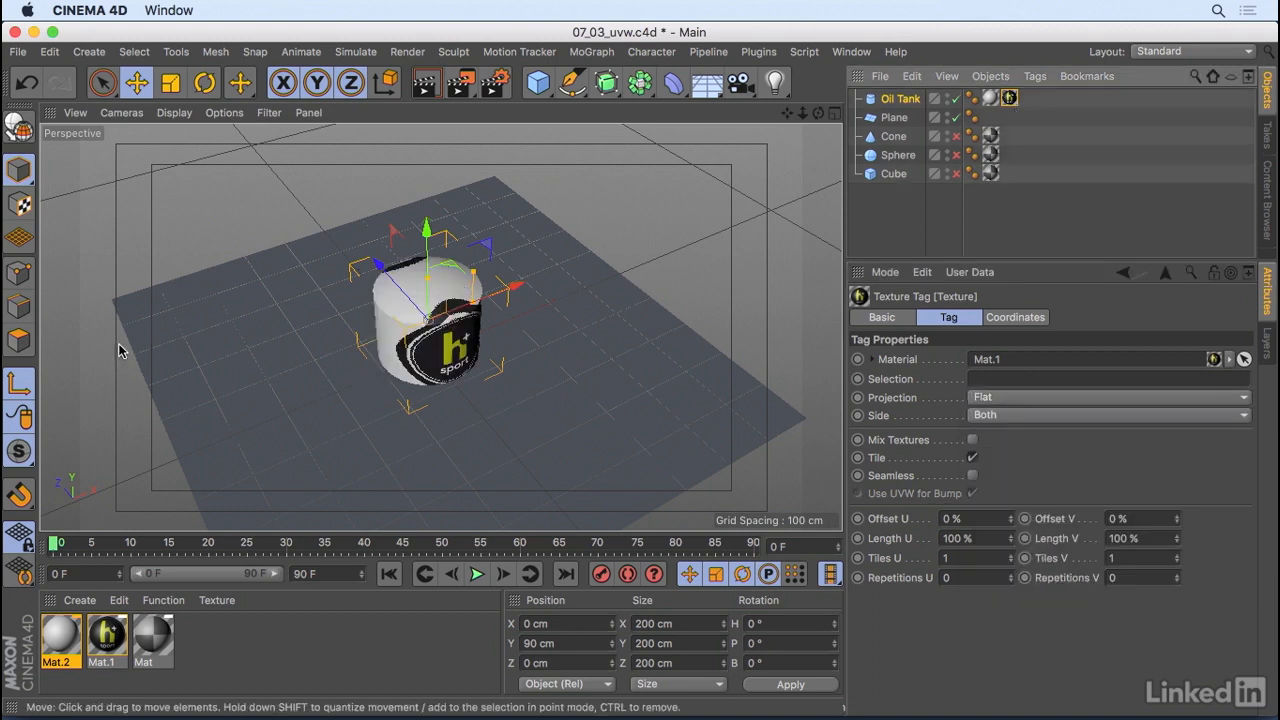
In Texture mode, raise the flat logo projection to about 23 cm in Y and rotate its pitch to -90°
left_click(18, 204)
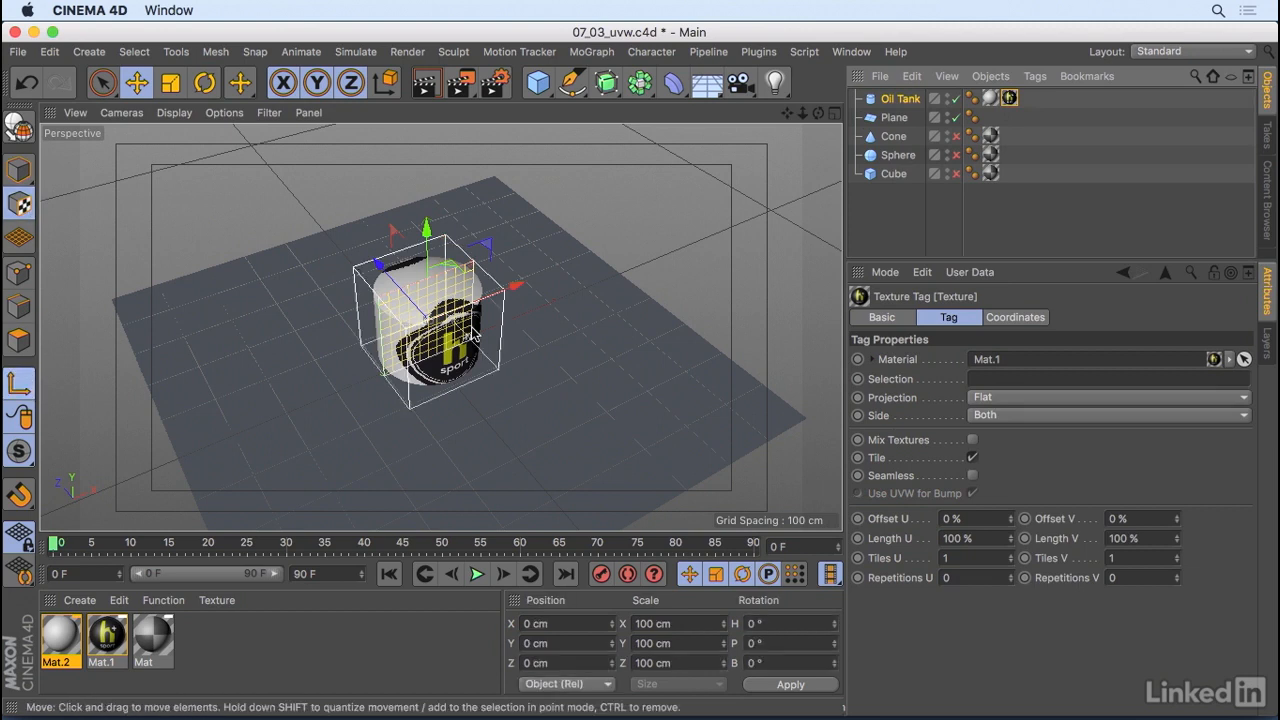
mouse_move(429, 258)
left_mouse_down()
mouse_move(431, 214)
mouse_move(436, 245)
left_mouse_up()
key("r")
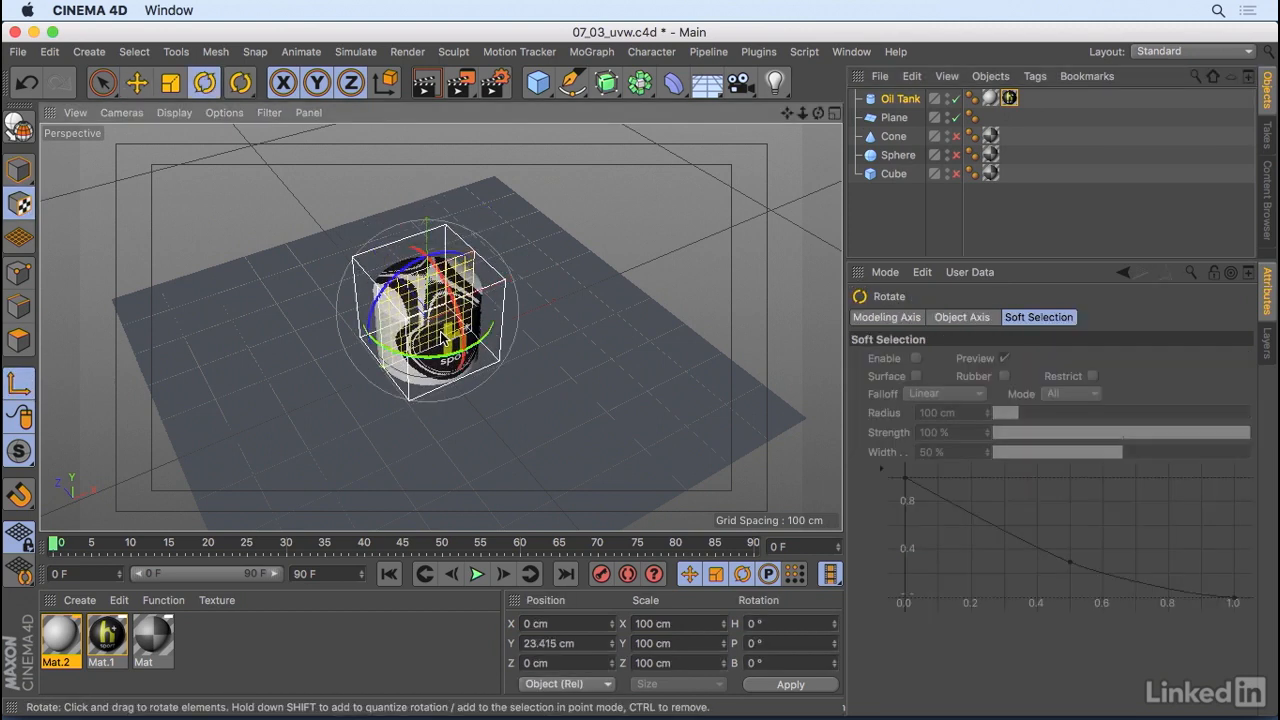
left_click_drag(438, 312, 460, 335)
Render the perspective view with the Oil Tank framed close up so its logo-covered top faces the viewer
right_click_drag(460, 335, 520, 252, "alt")
left_click_drag(542, 250, 405, 286, "alt")
left_click_drag(437, 243, 505, 290, "alt")
key("super+r")
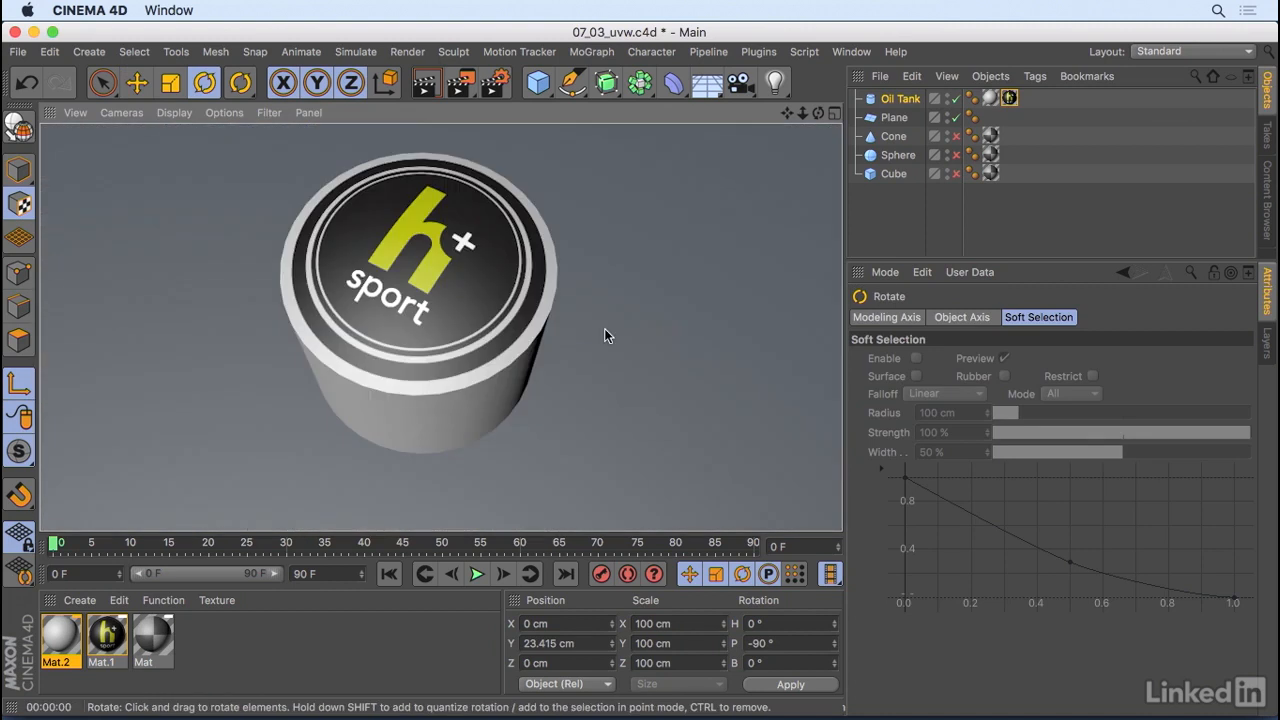